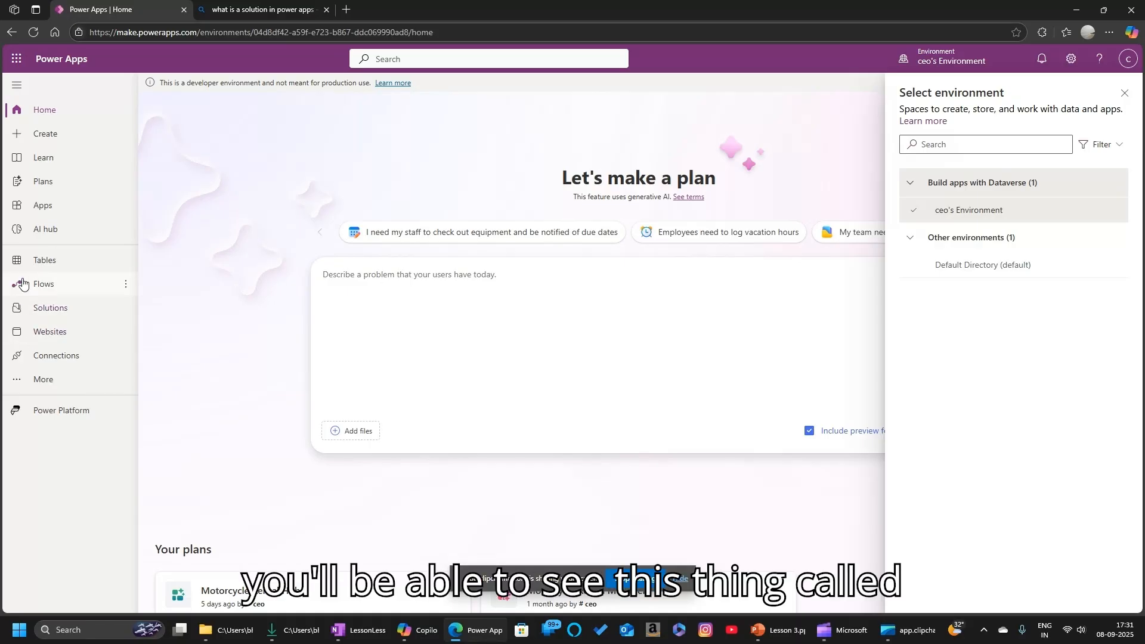
# Step: Open the solutions list, dismiss the environment selection and start a new solution
pyautogui.click(61, 316)
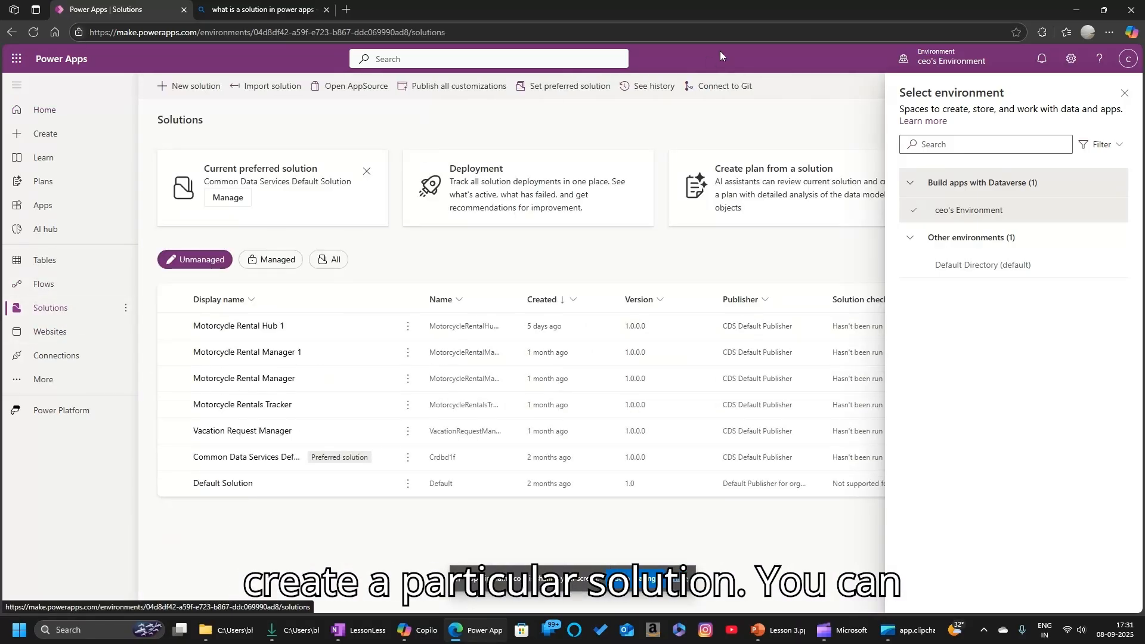
pyautogui.click(1125, 93)
pyautogui.click(188, 87)
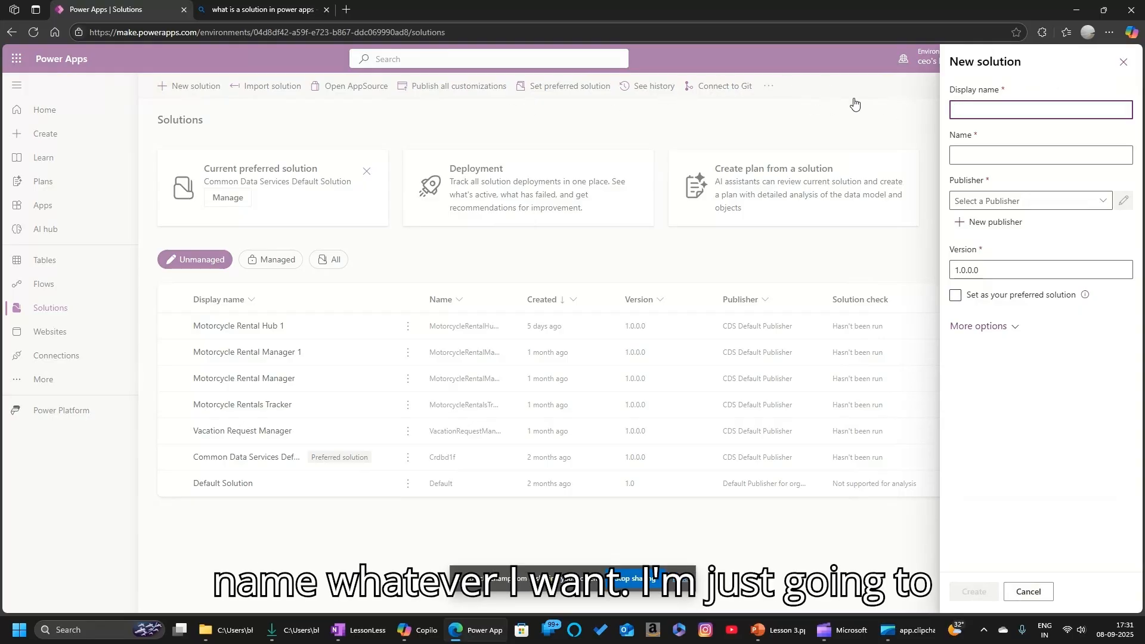
pyautogui.write('tEST')
pyautogui.press('BackSpace')
pyautogui.press('BackSpace')
pyautogui.press('BackSpace')
pyautogui.press('BackSpace')
pyautogui.press('BackSpace')
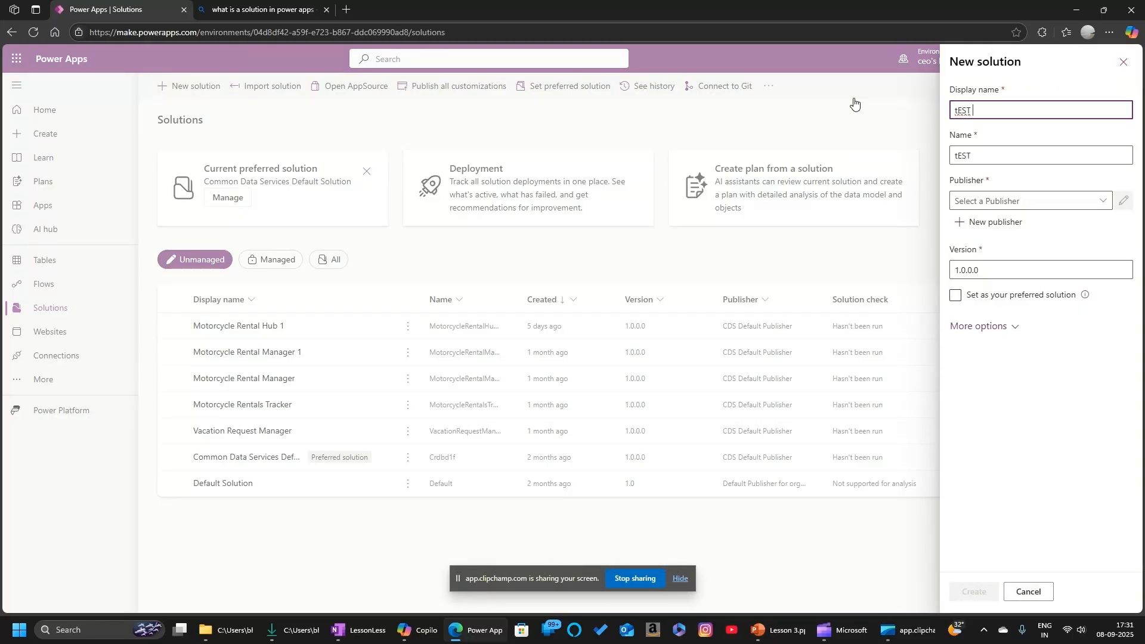
pyautogui.write('tEST')
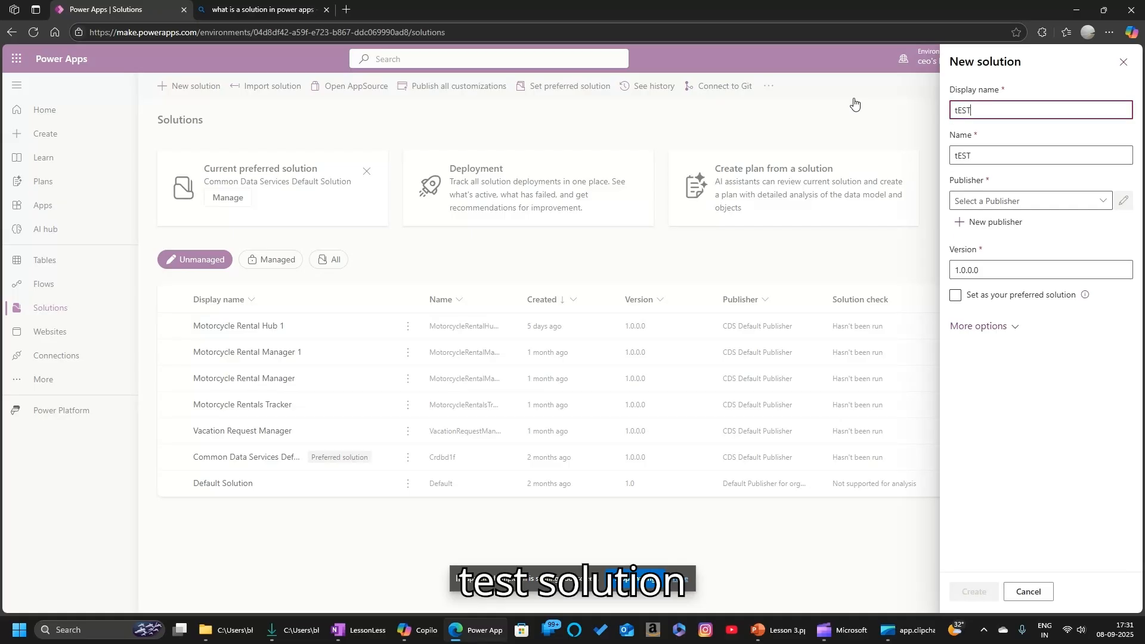
pyautogui.press('BackSpace')
pyautogui.press('BackSpace')
pyautogui.press('BackSpace')
pyautogui.press('BackSpace')
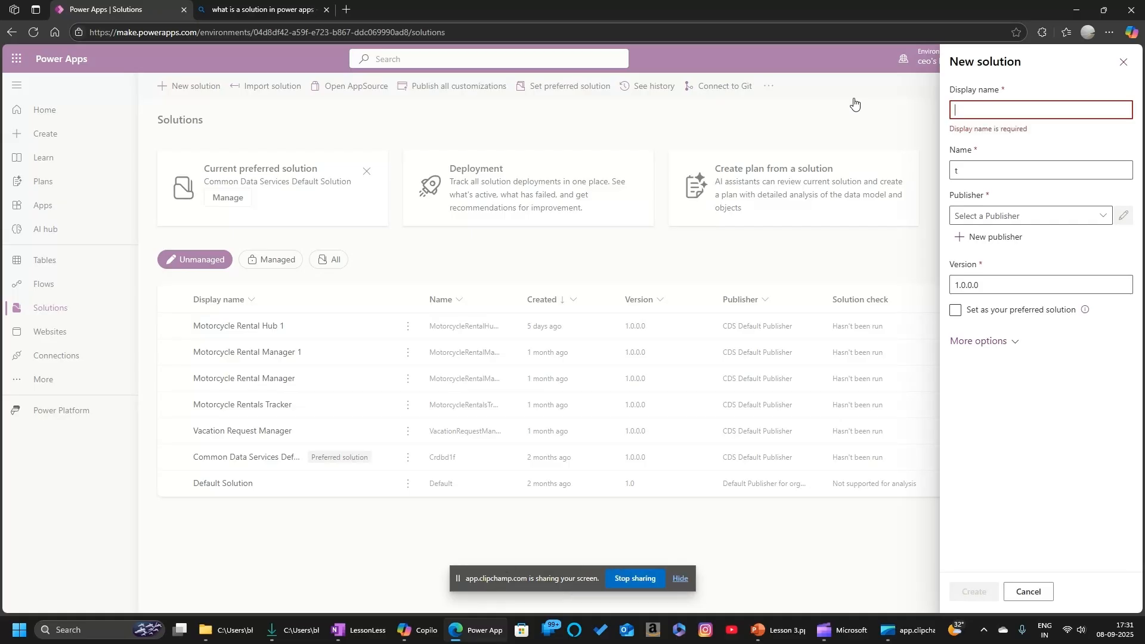
pyautogui.write('test')
pyautogui.press('BackSpace')
pyautogui.press('BackSpace')
pyautogui.press('BackSpace')
pyautogui.press('BackSpace')
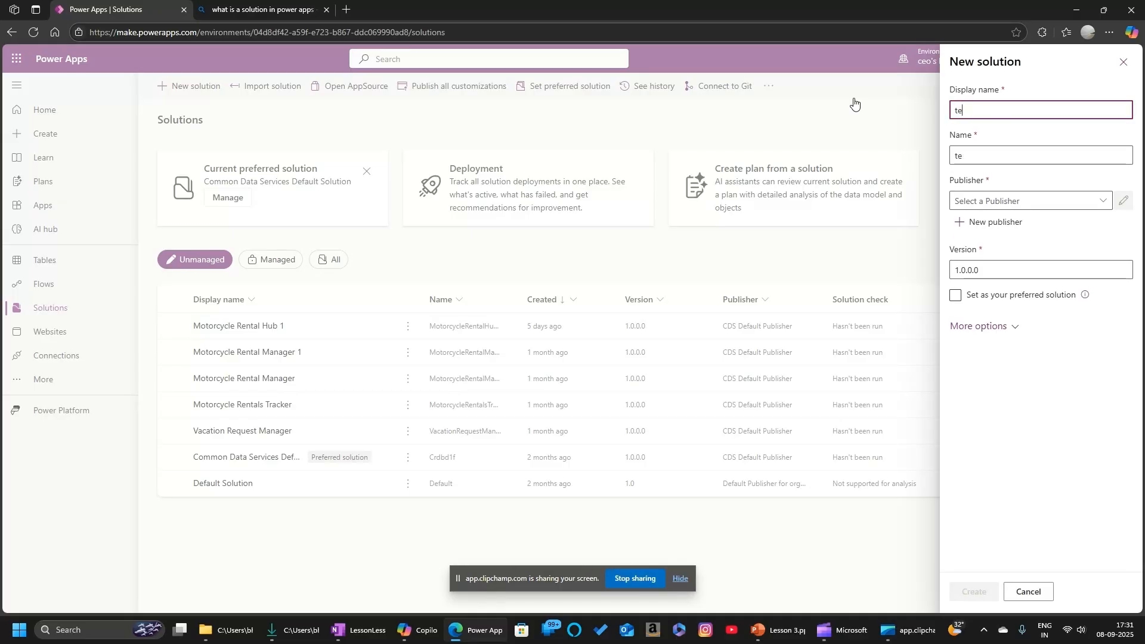
# Step: Create the solution with display name Test solution and publisher Default Publisher for org41e8ab30
pyautogui.write('Test solution')
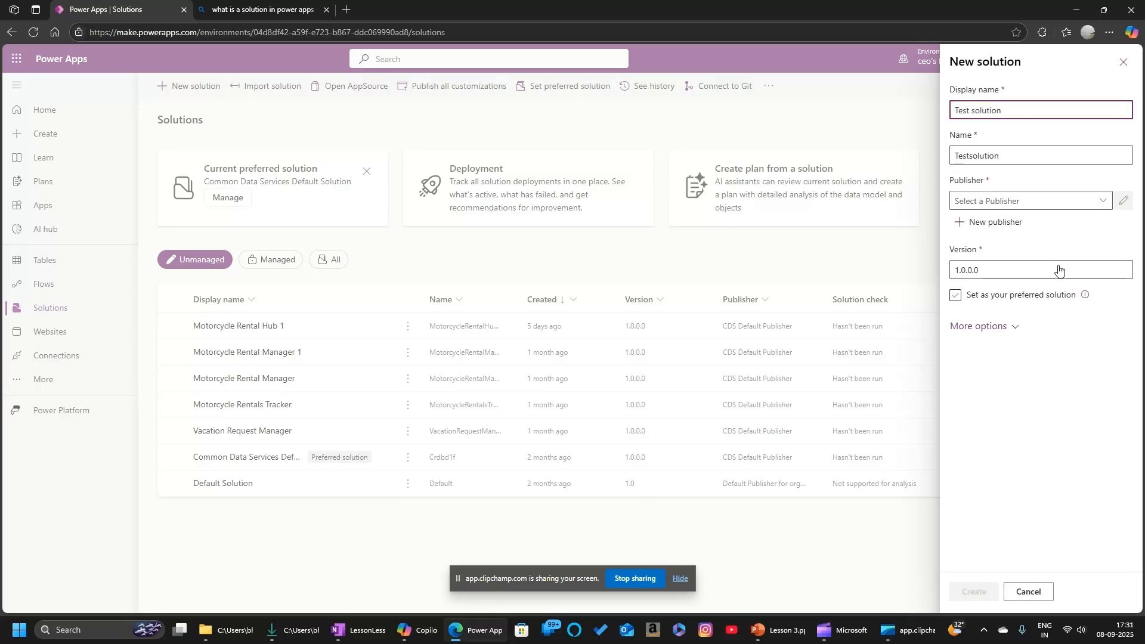
pyautogui.click(1049, 201)
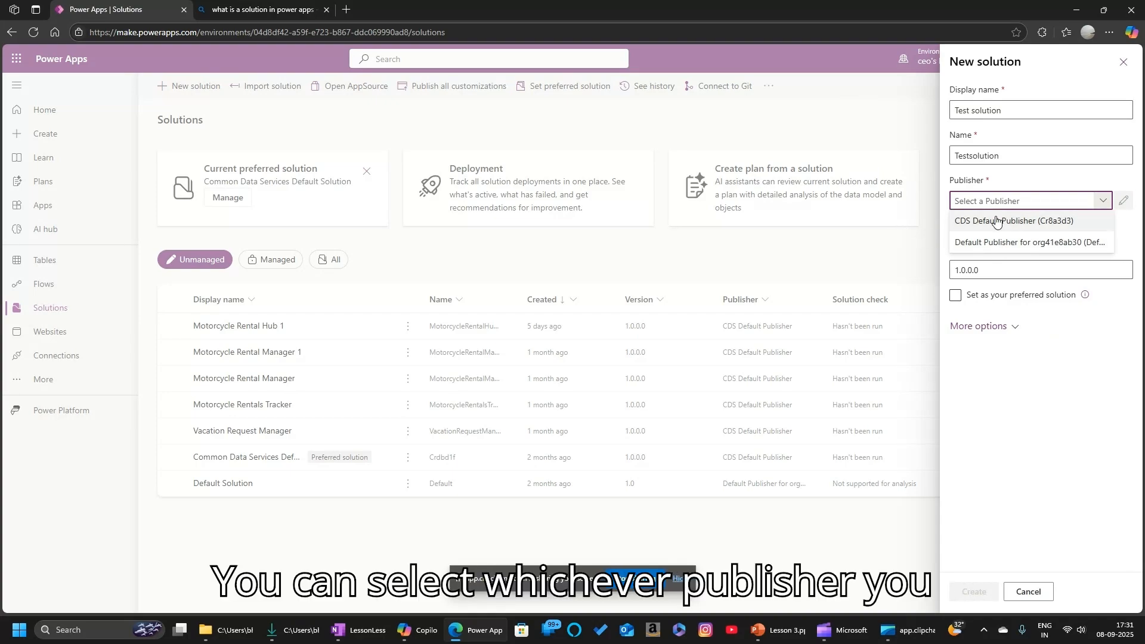
pyautogui.click(993, 243)
pyautogui.click(954, 271)
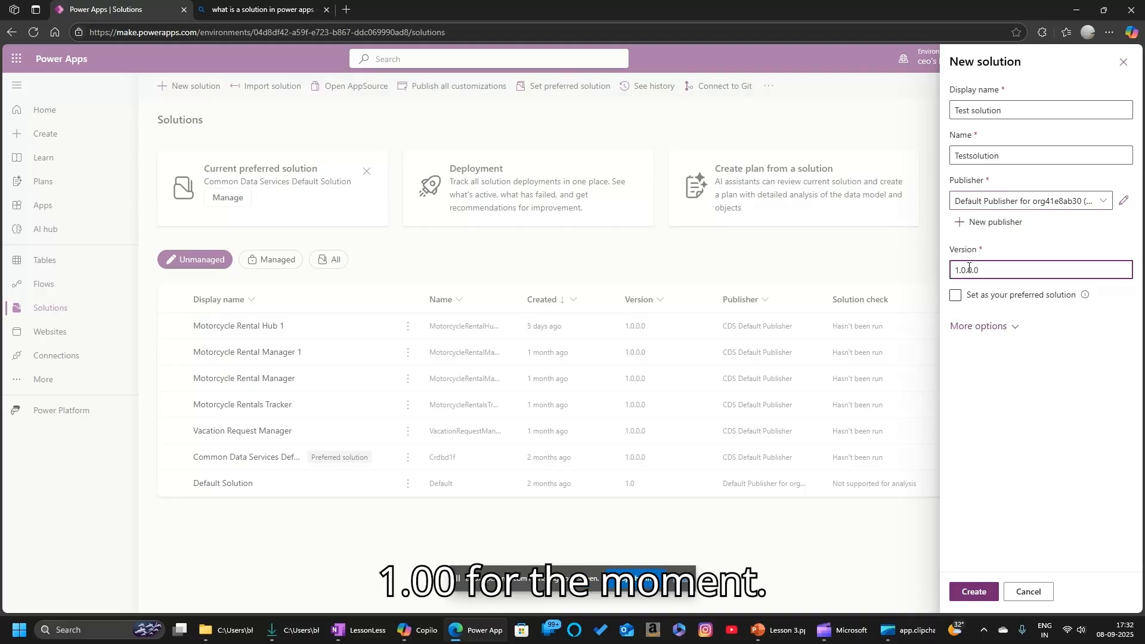
pyautogui.click(973, 591)
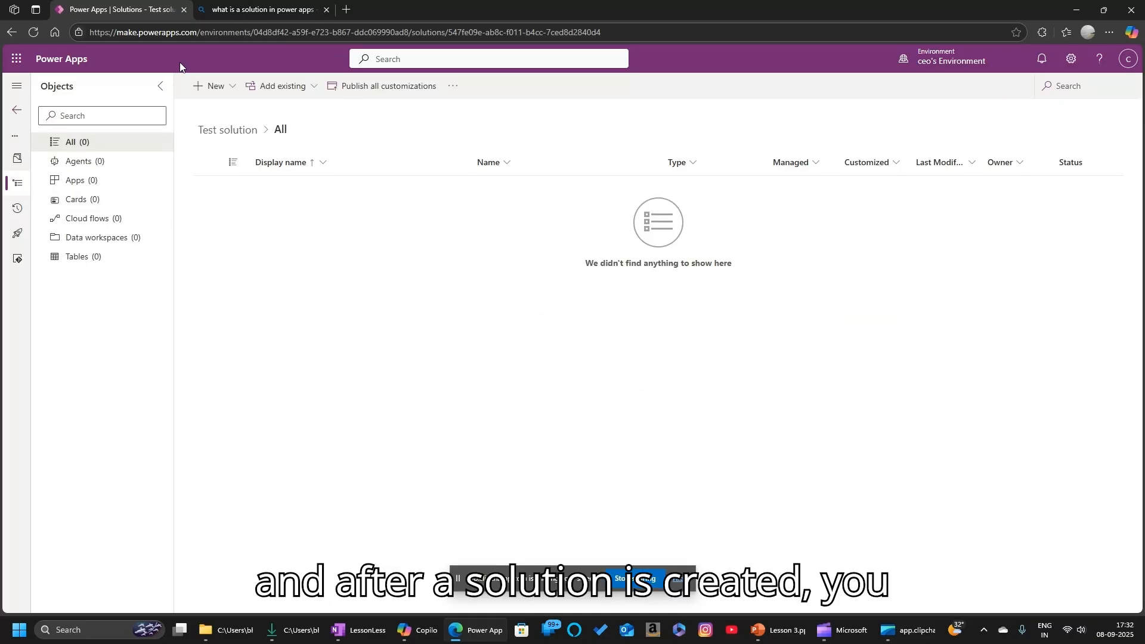
# Step: Examine the kinds of components that can be created in Test solution, including apps, automation, tables and dashboards
pyautogui.click(213, 87)
pyautogui.moveTo(231, 138)
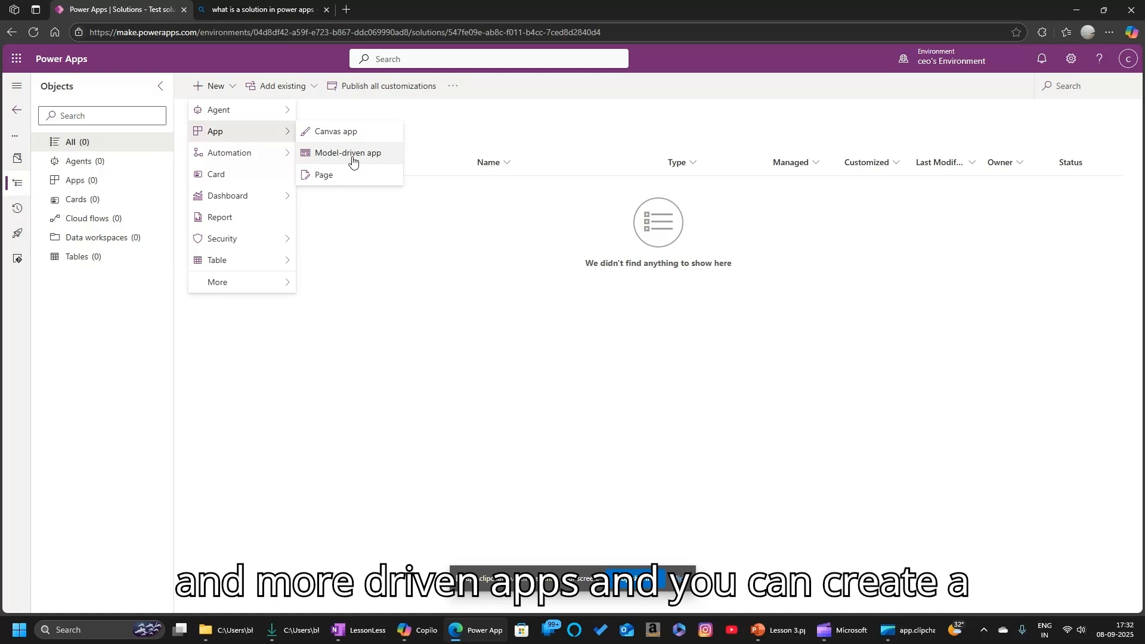
pyautogui.moveTo(251, 156)
pyautogui.moveTo(357, 159)
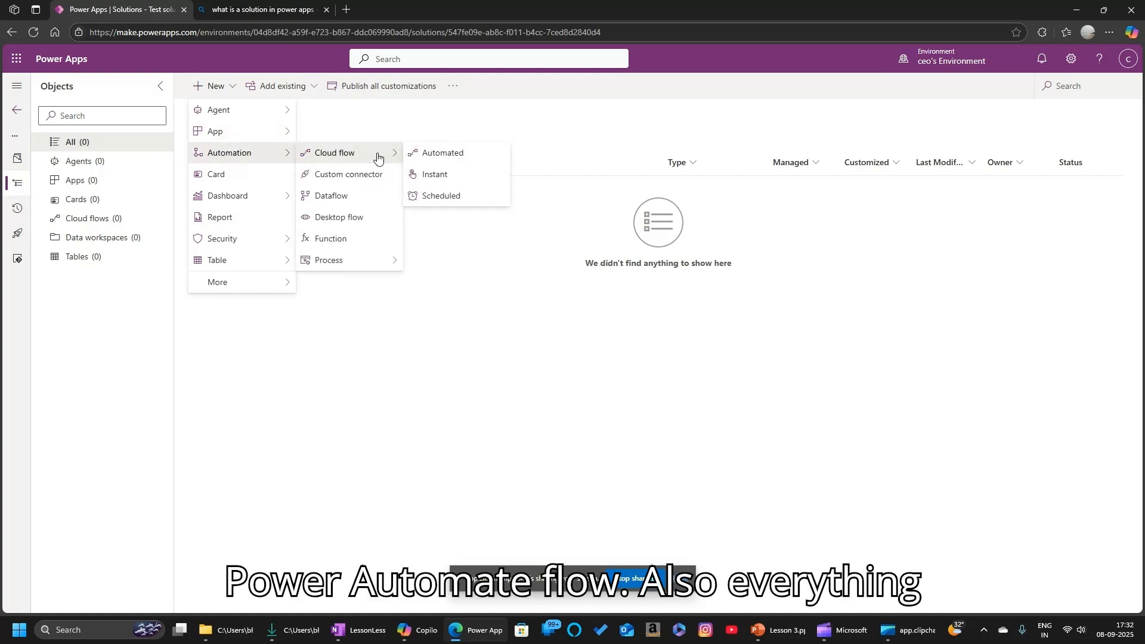
pyautogui.click(478, 475)
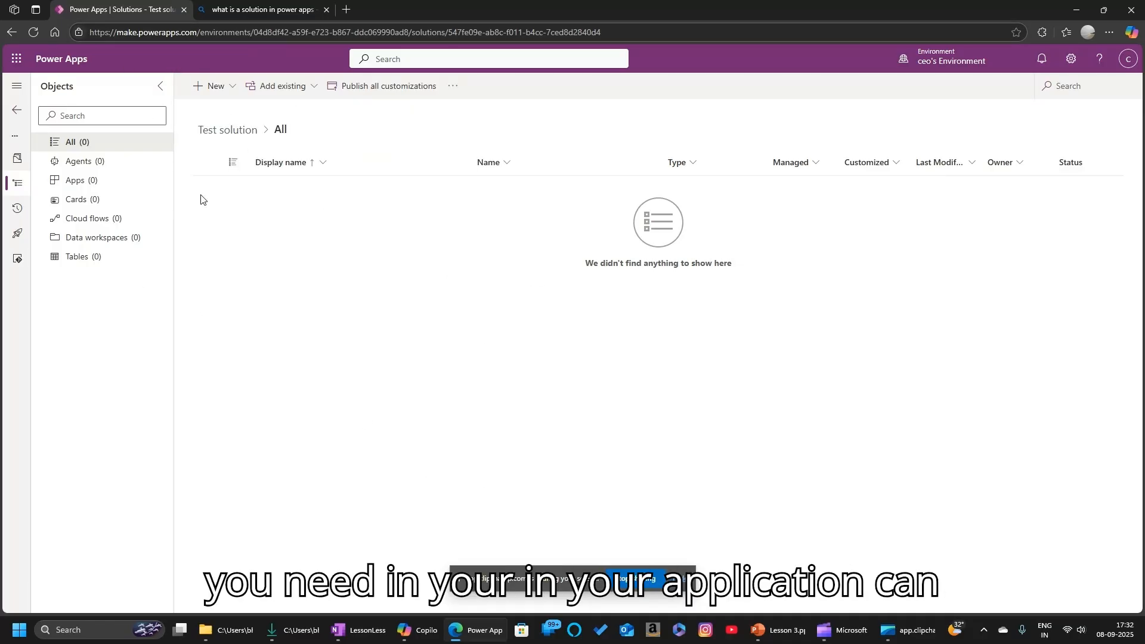
pyautogui.click(212, 86)
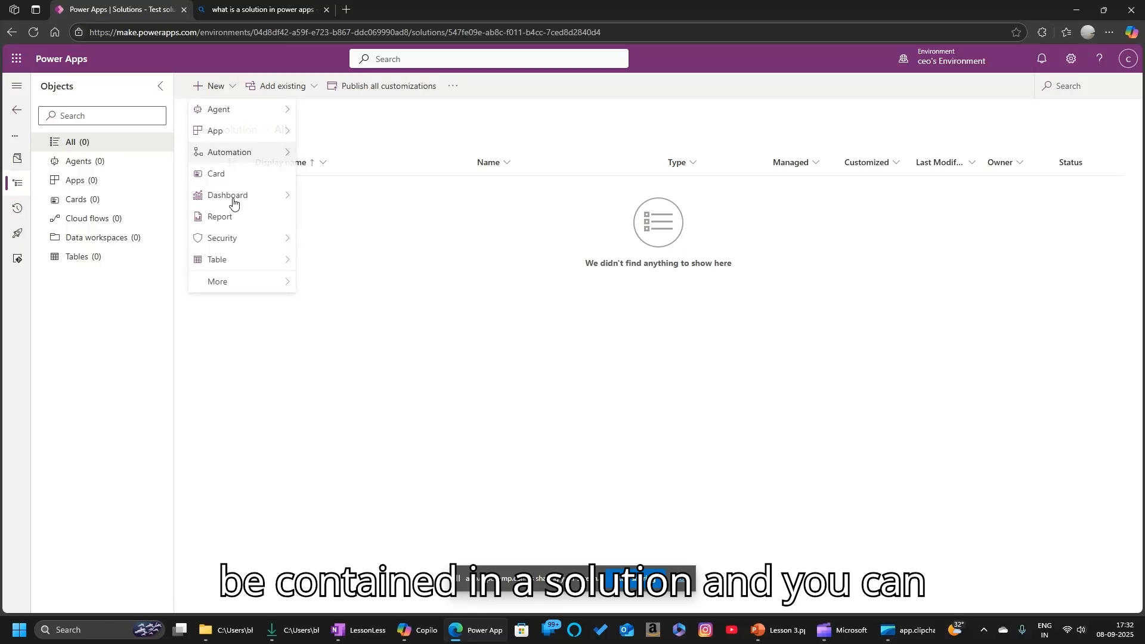
pyautogui.moveTo(284, 263)
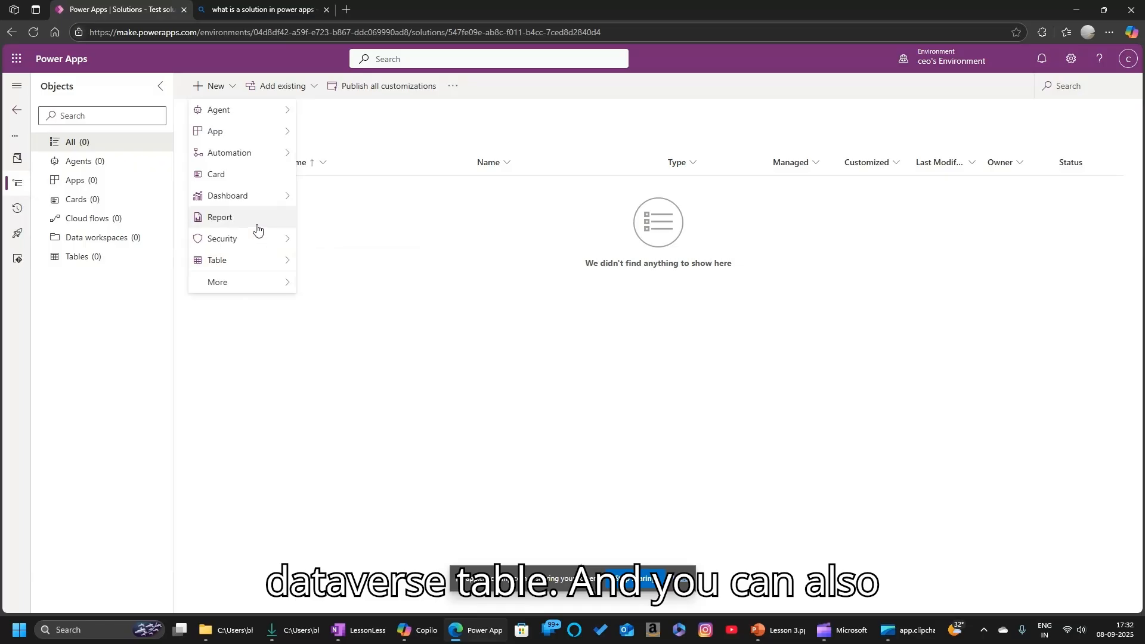
pyautogui.moveTo(262, 204)
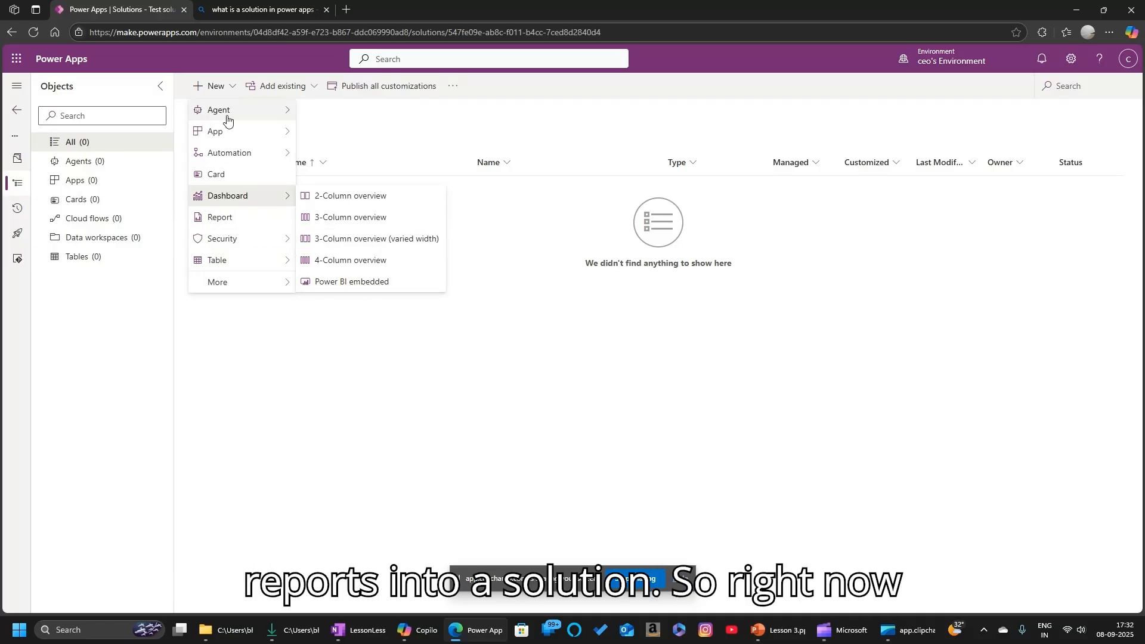
pyautogui.click(510, 301)
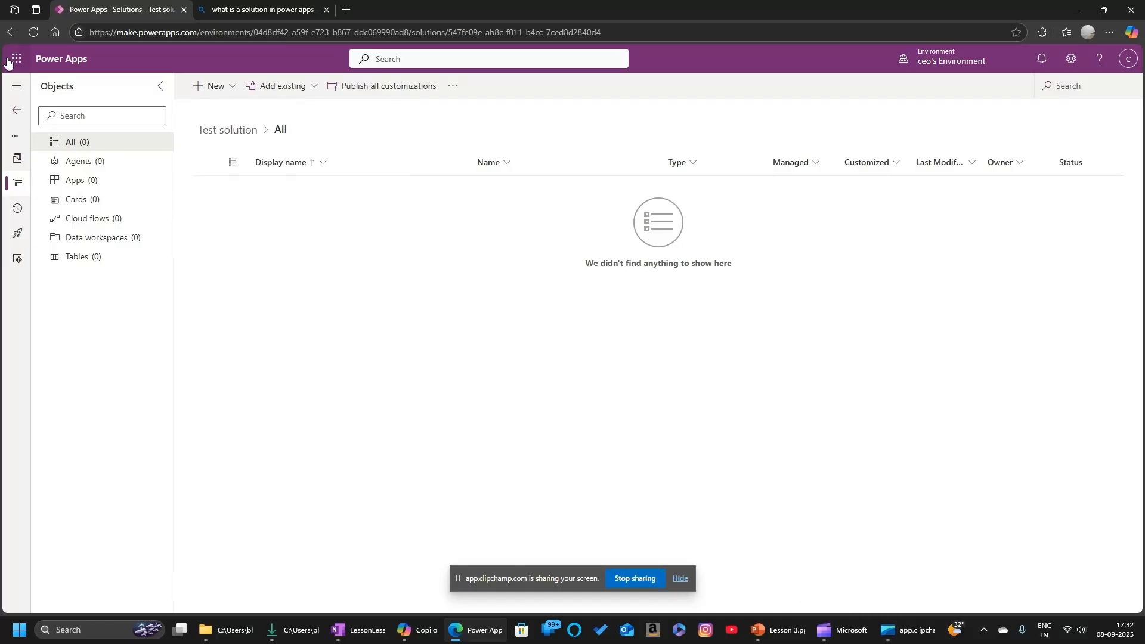
# Step: Reopen Test solution from the solutions list and create a blank Tablet-format canvas app named TestApp1, skipping the welcome options
pyautogui.click(17, 115)
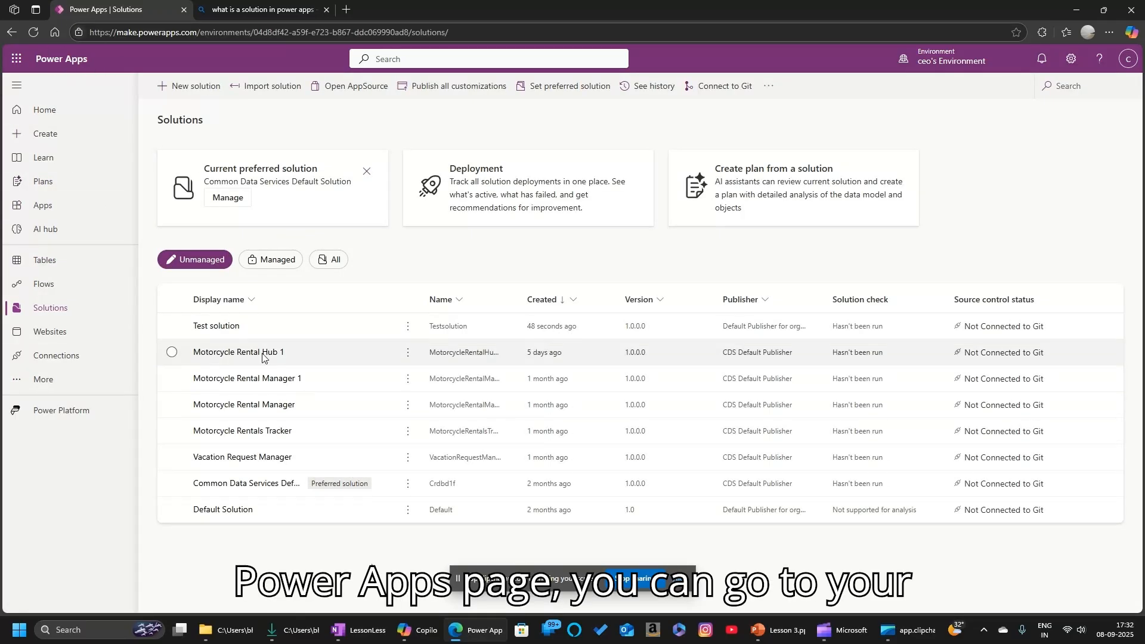
pyautogui.click(230, 327)
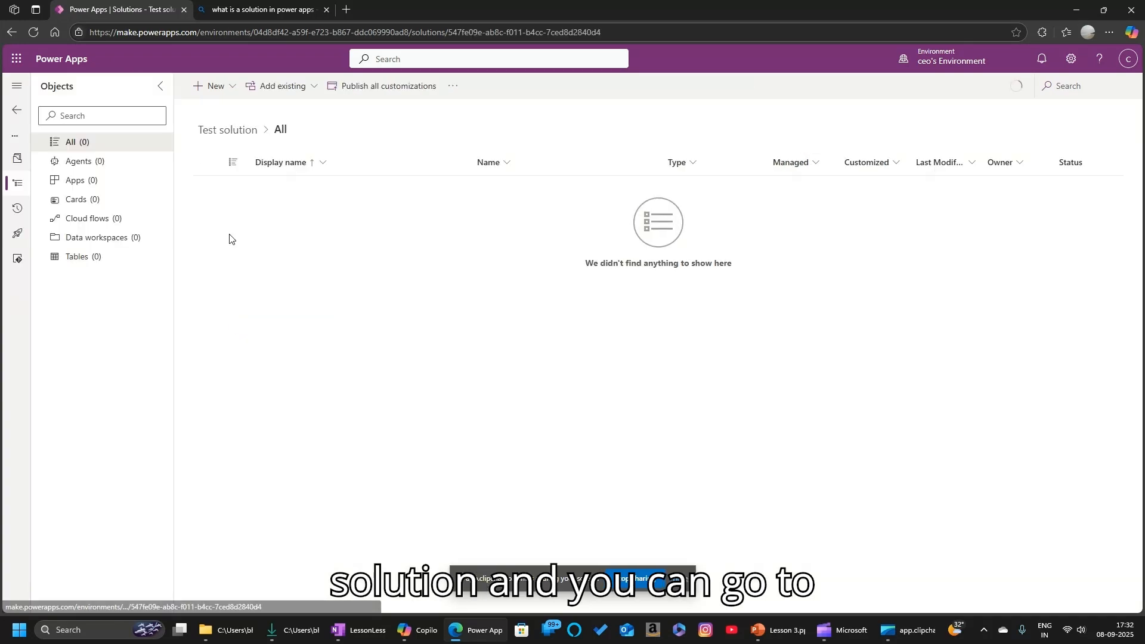
pyautogui.click(230, 90)
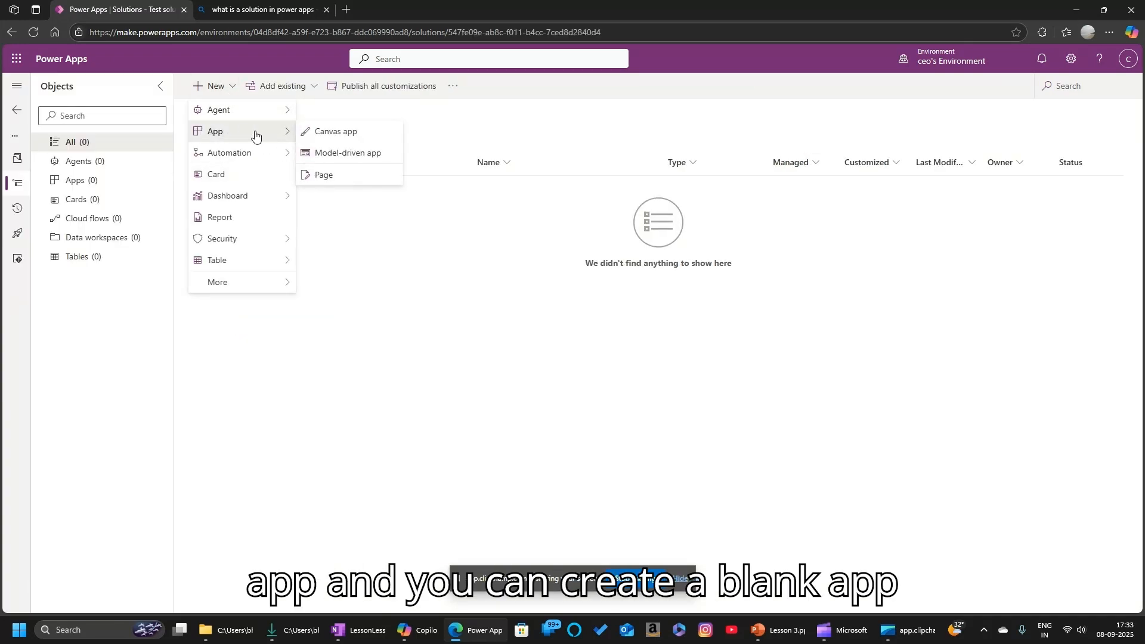
pyautogui.click(358, 134)
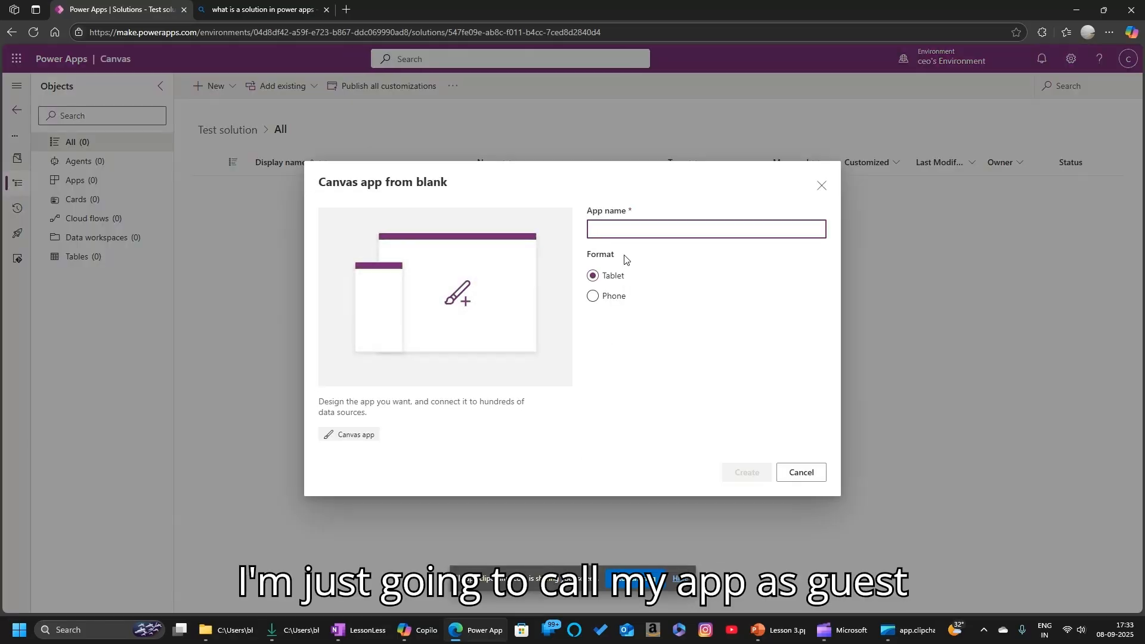
pyautogui.write('TestApp1')
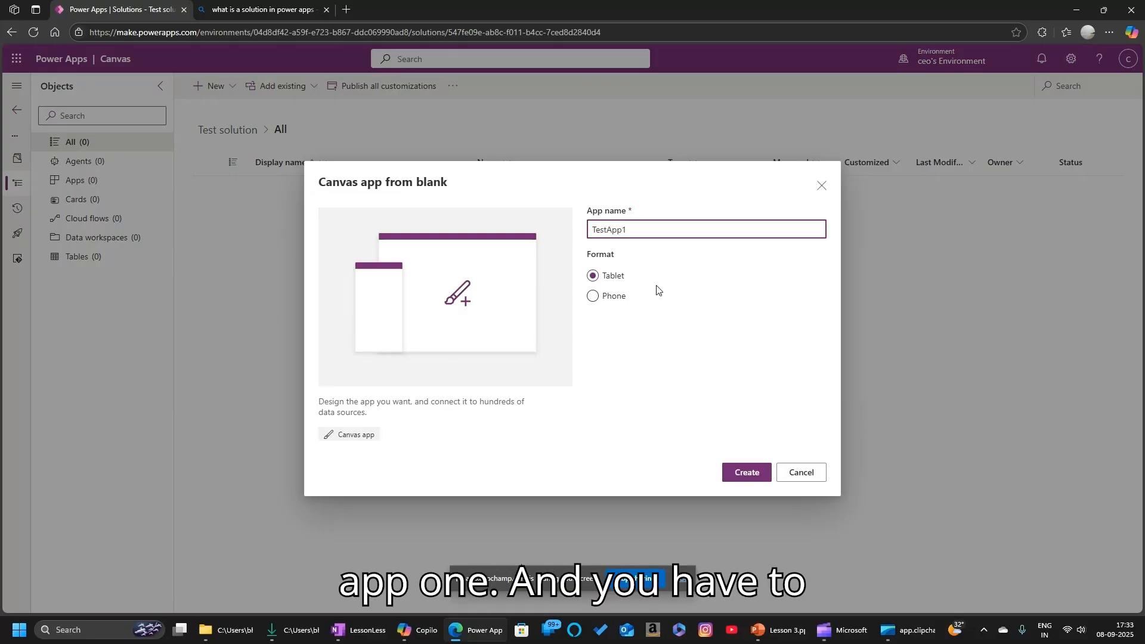
pyautogui.click(592, 276)
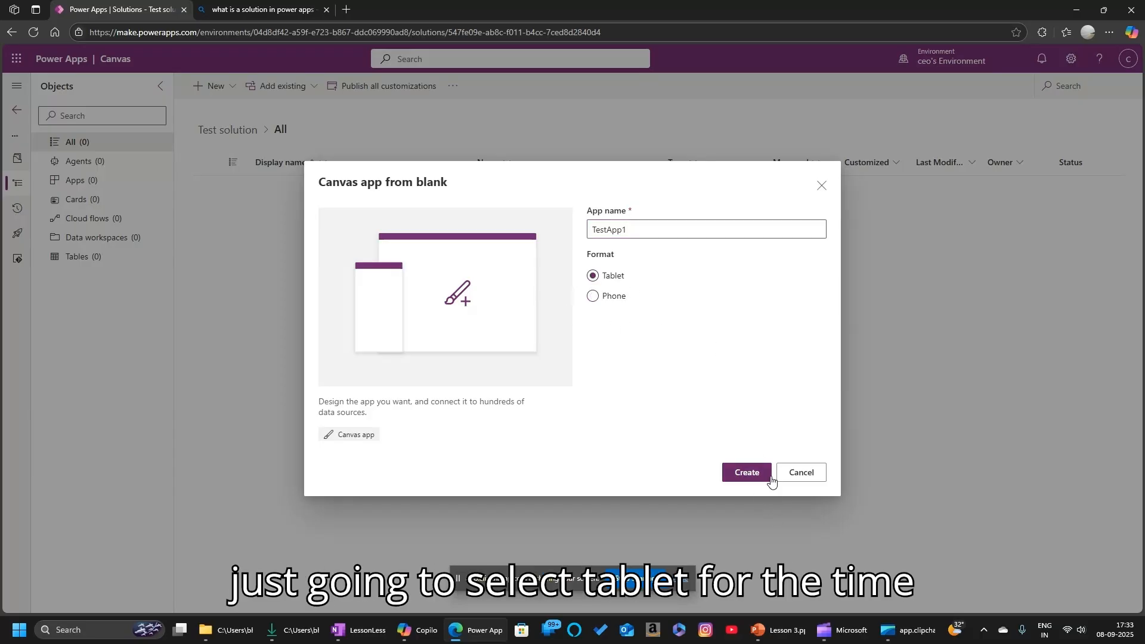
pyautogui.click(745, 473)
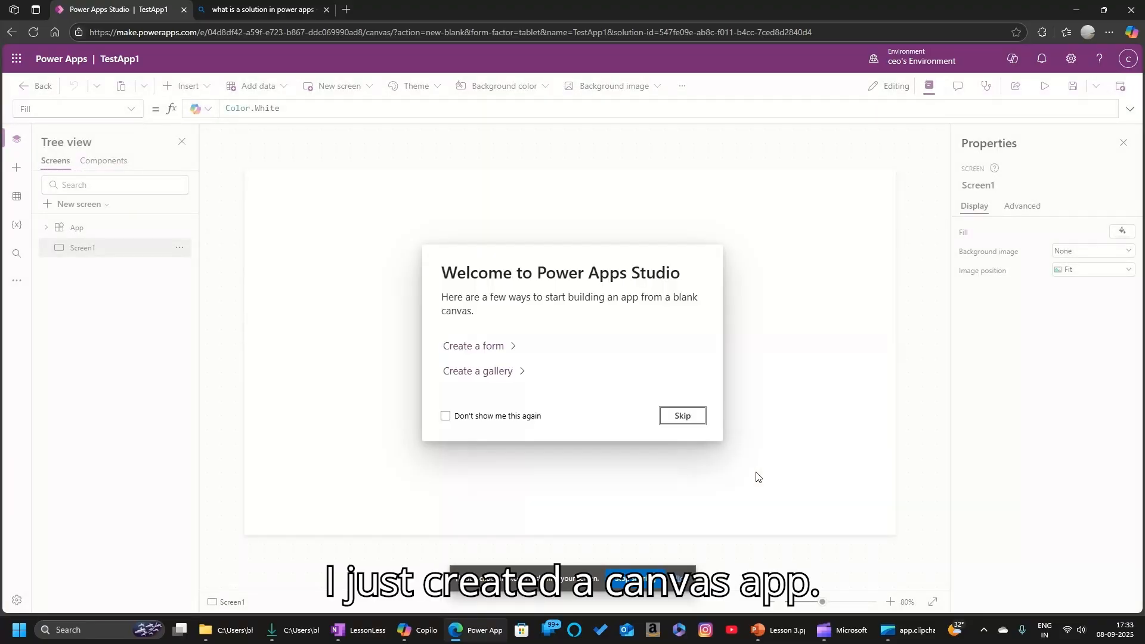
pyautogui.click(664, 420)
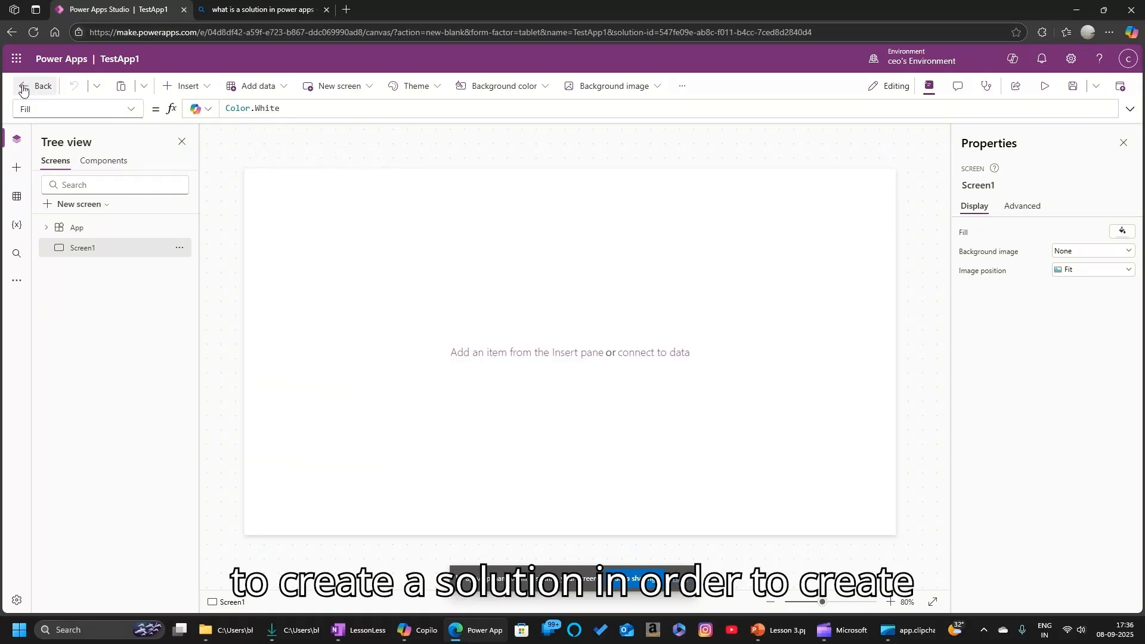
# Step: Save TestApp1 and leave the app editor to return to Test solution
pyautogui.click(24, 90)
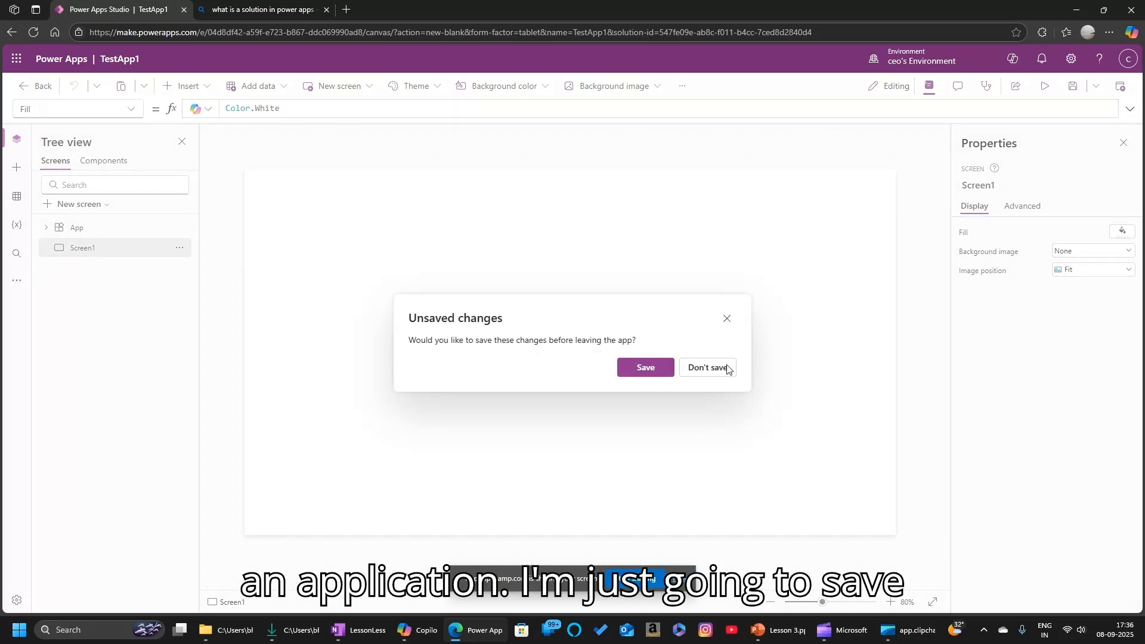
pyautogui.click(653, 366)
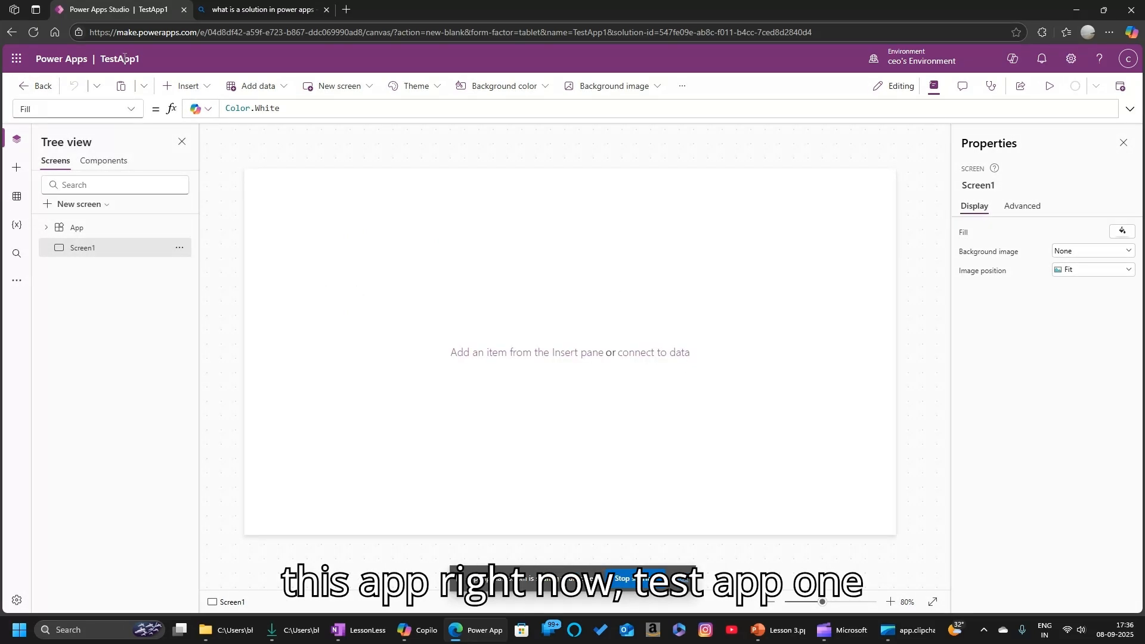
pyautogui.click(25, 89)
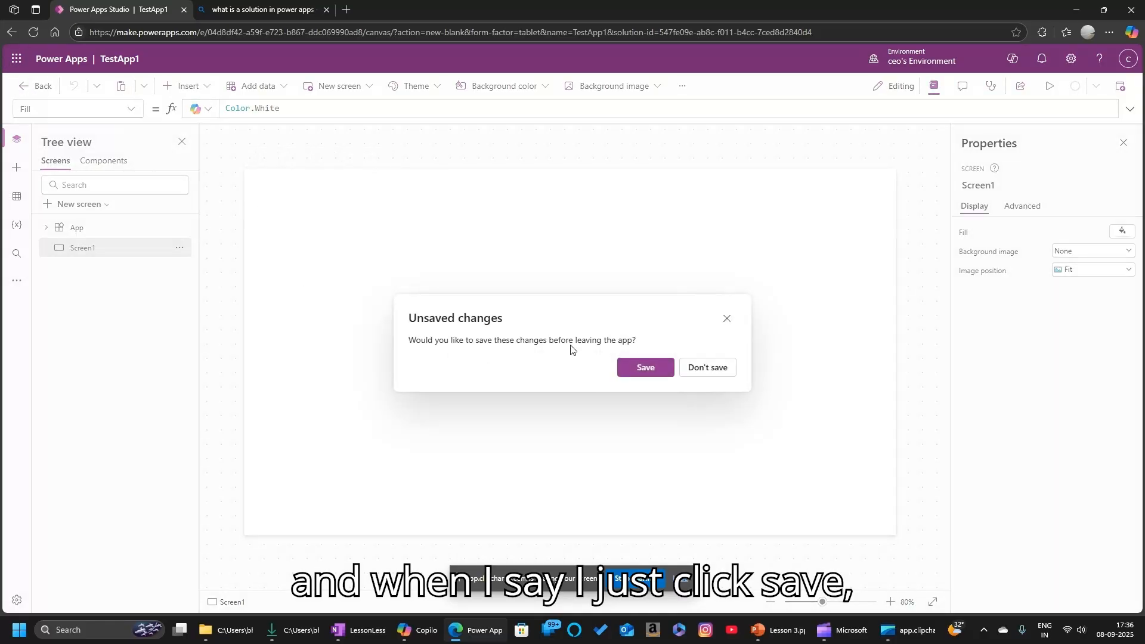
pyautogui.click(653, 368)
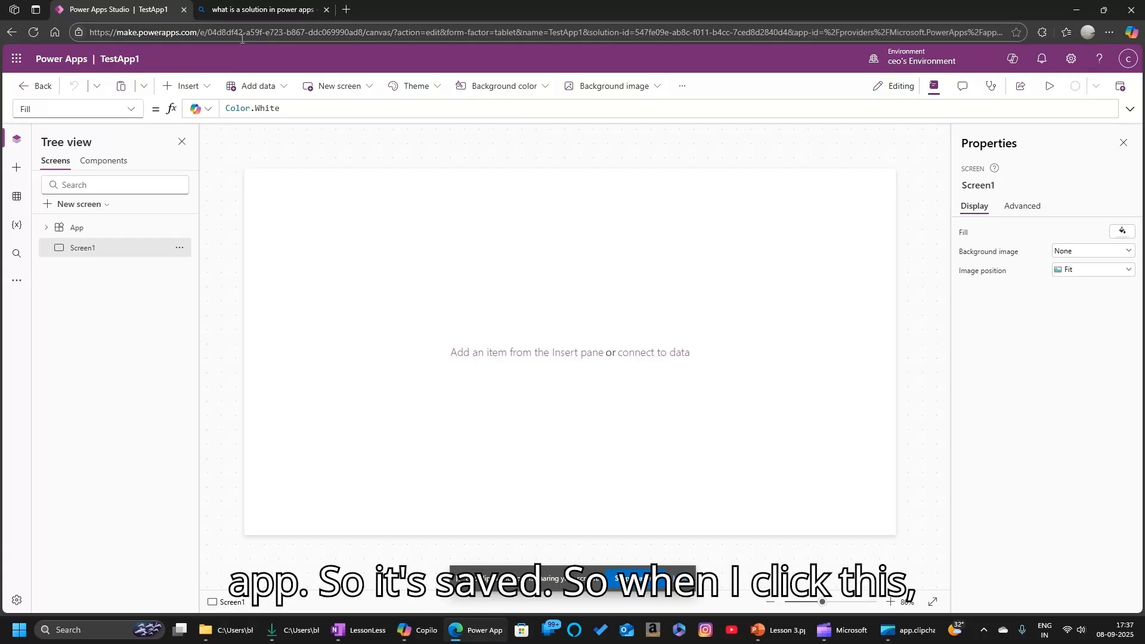
pyautogui.click(37, 87)
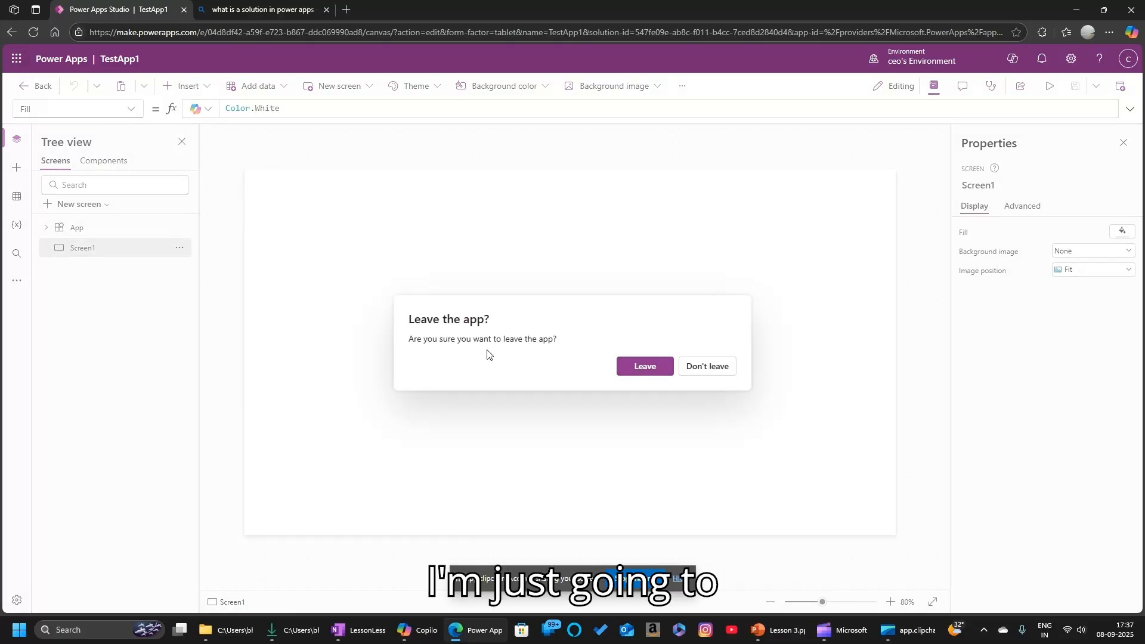
pyautogui.click(639, 374)
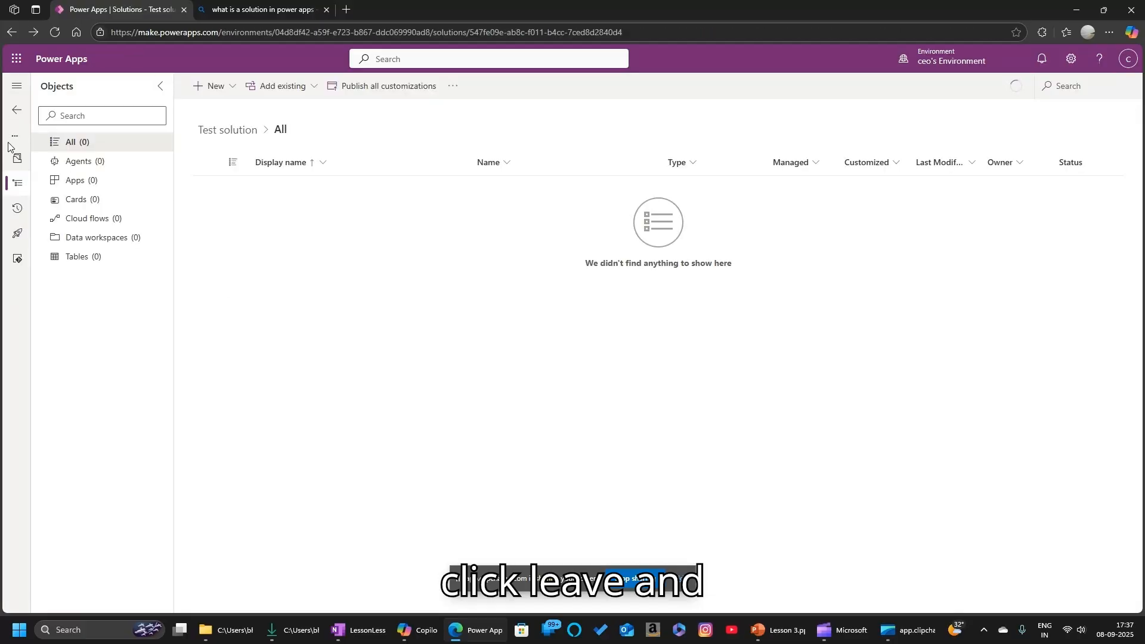
# Step: Leave Test solution and start a Tablet size blank canvas app outside any solution, skipping the welcome options
pyautogui.click(17, 85)
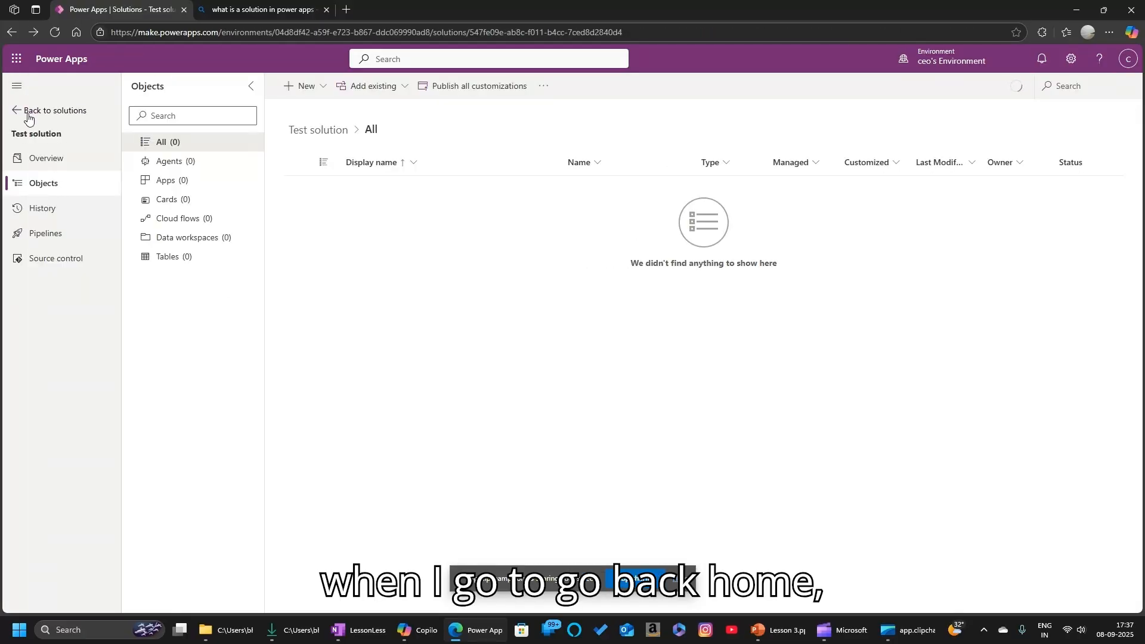
pyautogui.click(27, 111)
pyautogui.click(48, 114)
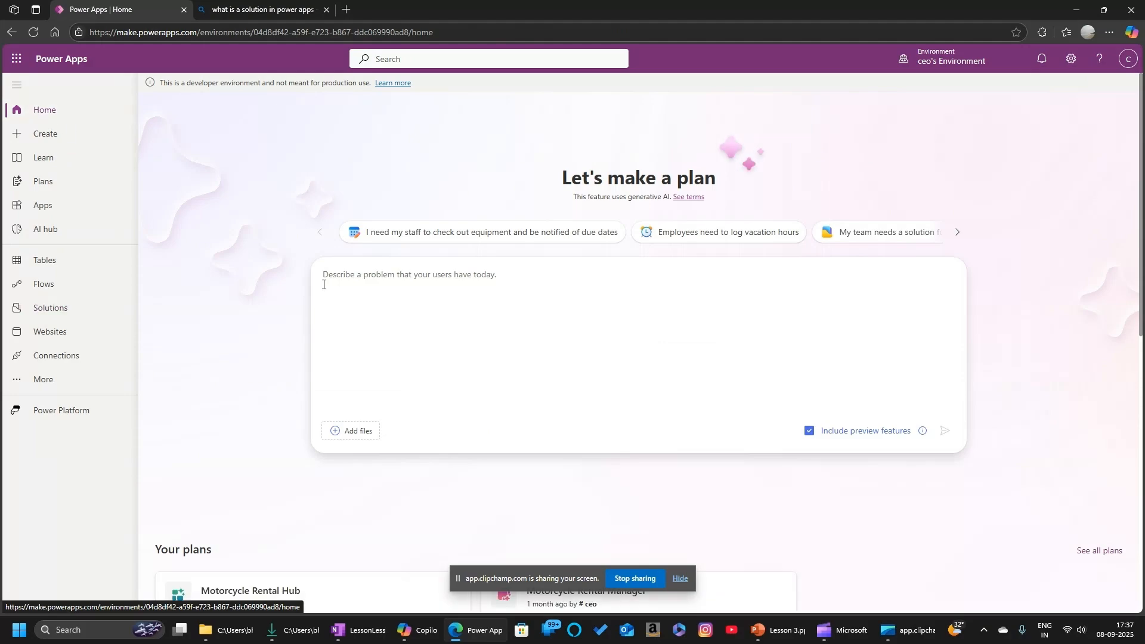
pyautogui.click(60, 136)
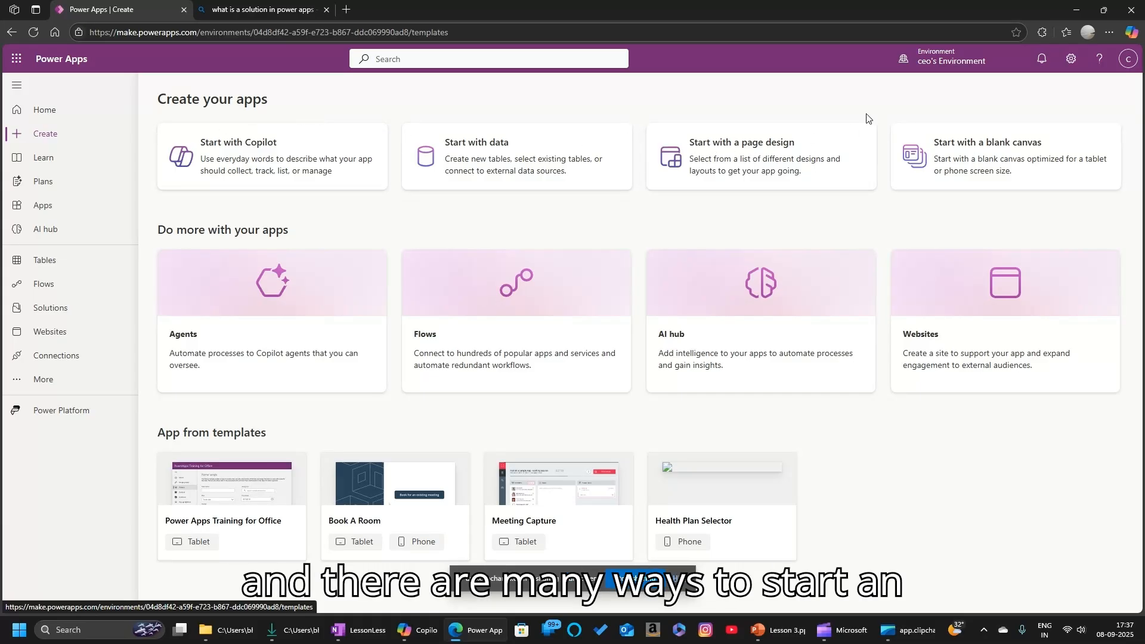
pyautogui.click(993, 158)
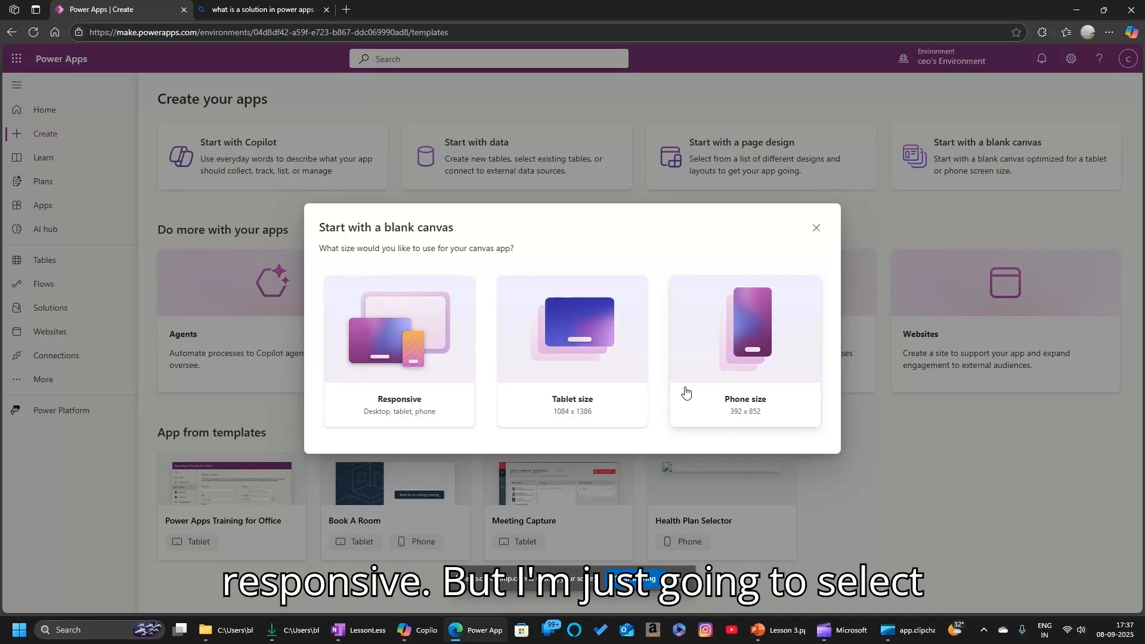
pyautogui.click(541, 342)
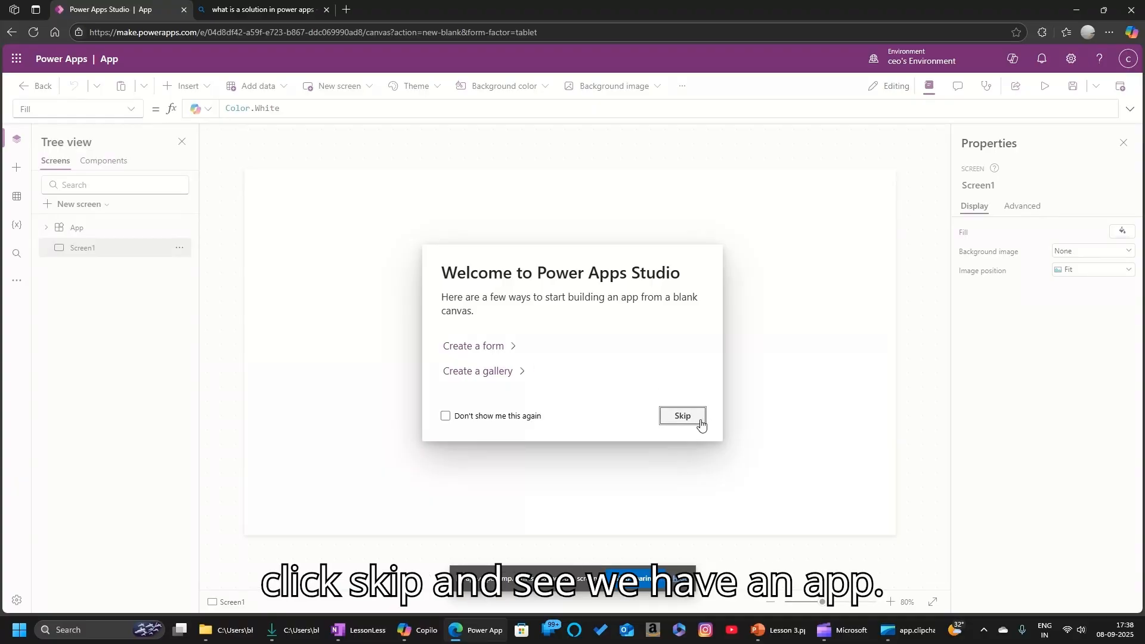
pyautogui.click(701, 424)
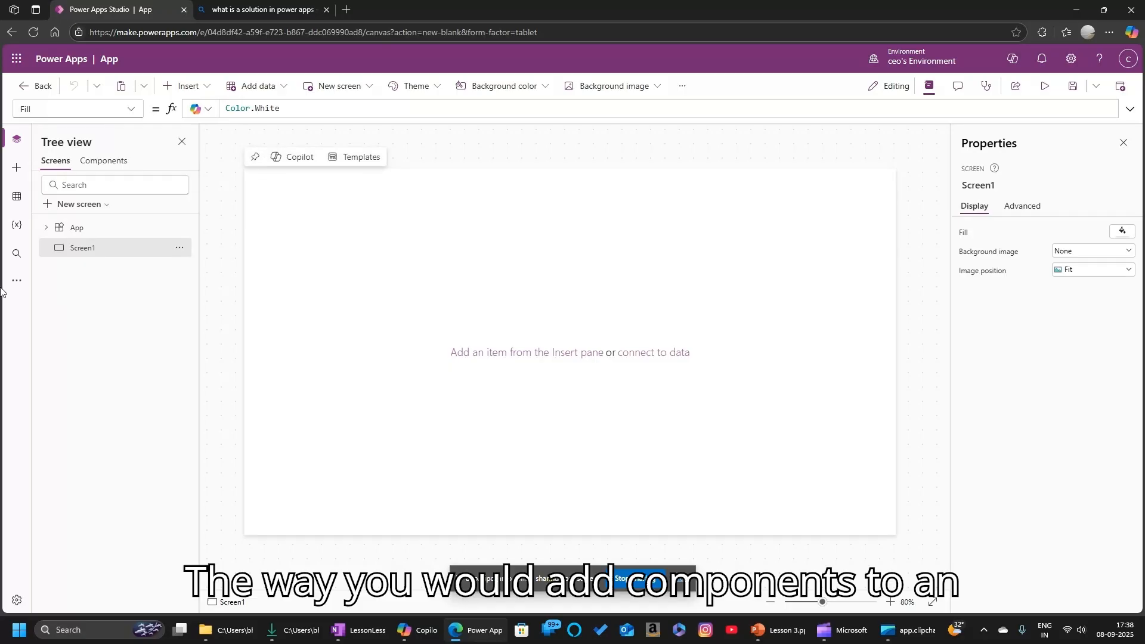
# Step: Add a text label to Screen1 at about X 203, Y 147 and enter Test Lable as its text
pyautogui.click(18, 170)
pyautogui.moveTo(72, 225); pyautogui.dragTo(316, 320)
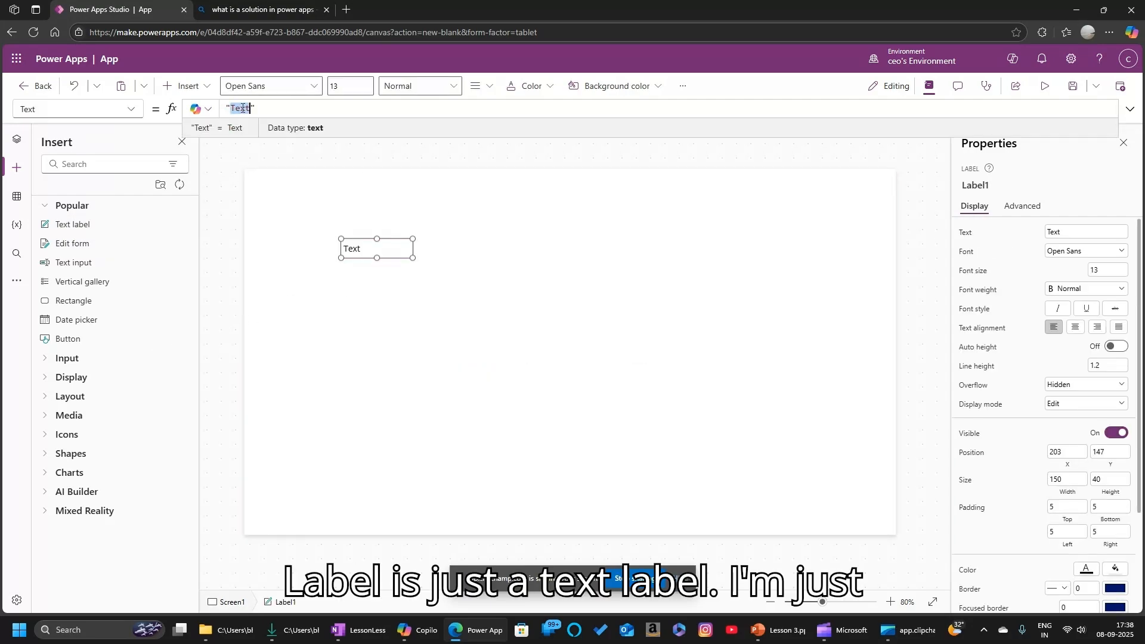
pyautogui.write('Test Lab')
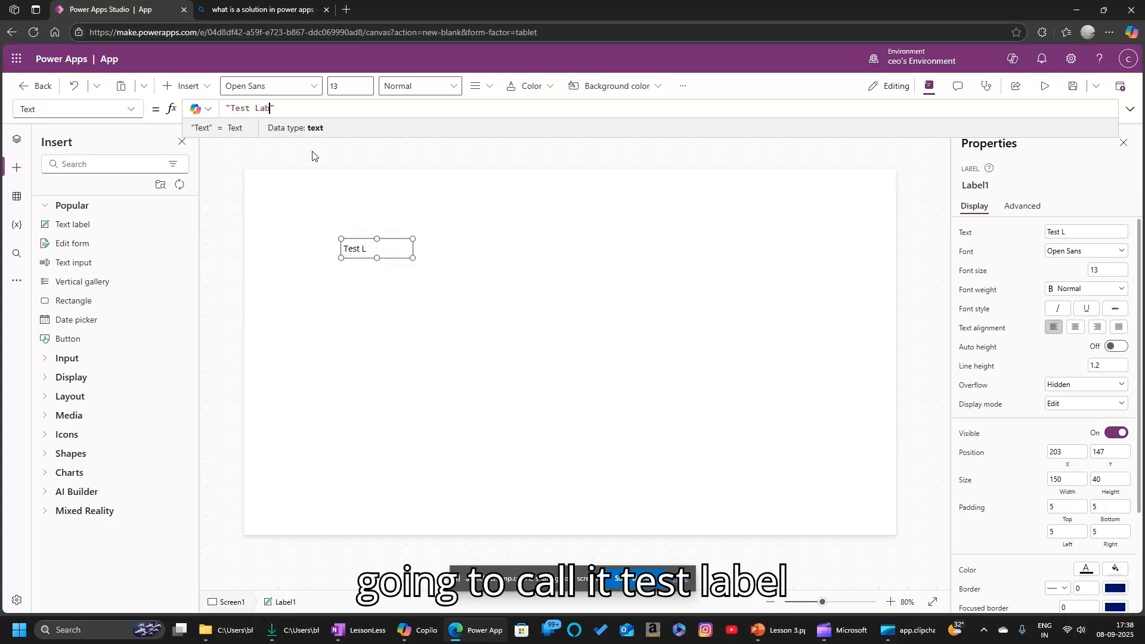
pyautogui.write('le')
pyautogui.click(649, 312)
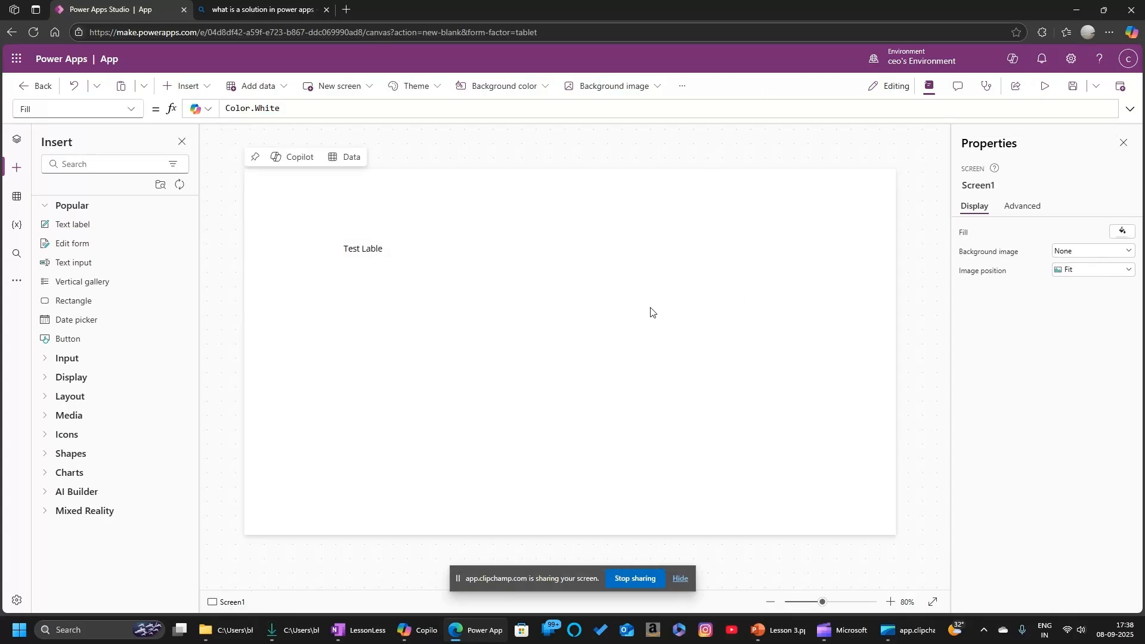
# Step: Correct the spelling of the label's text to Test Label
pyautogui.click(351, 251)
pyautogui.click(280, 108)
pyautogui.press('BackSpace')
pyautogui.press('BackSpace')
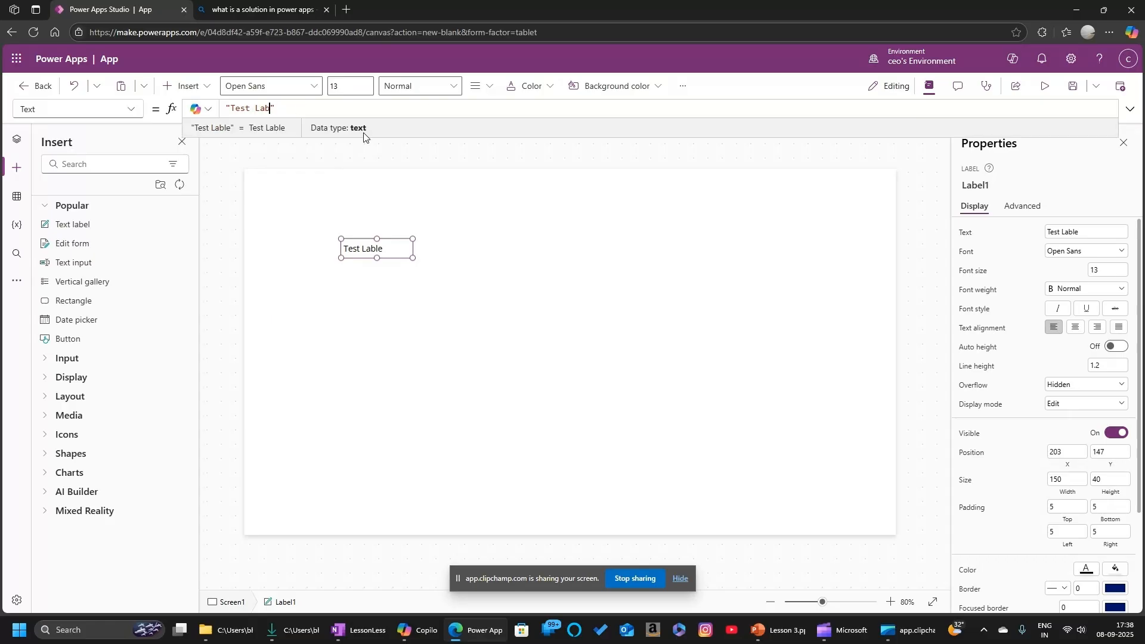
pyautogui.write('e')
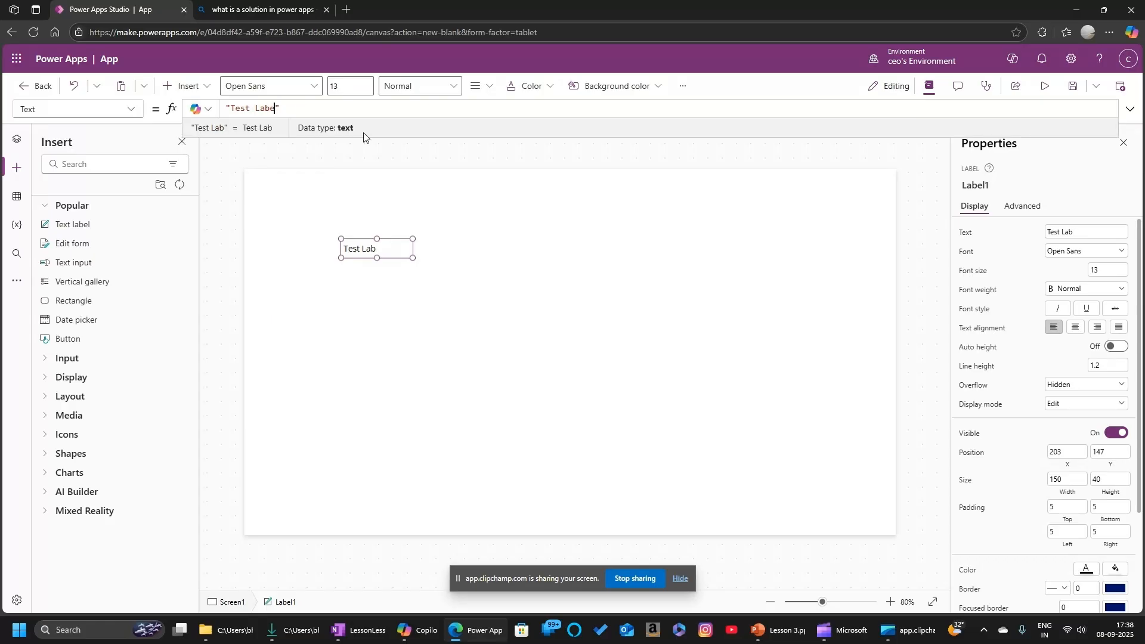
pyautogui.write('l')
pyautogui.click(593, 307)
pyautogui.click(367, 247)
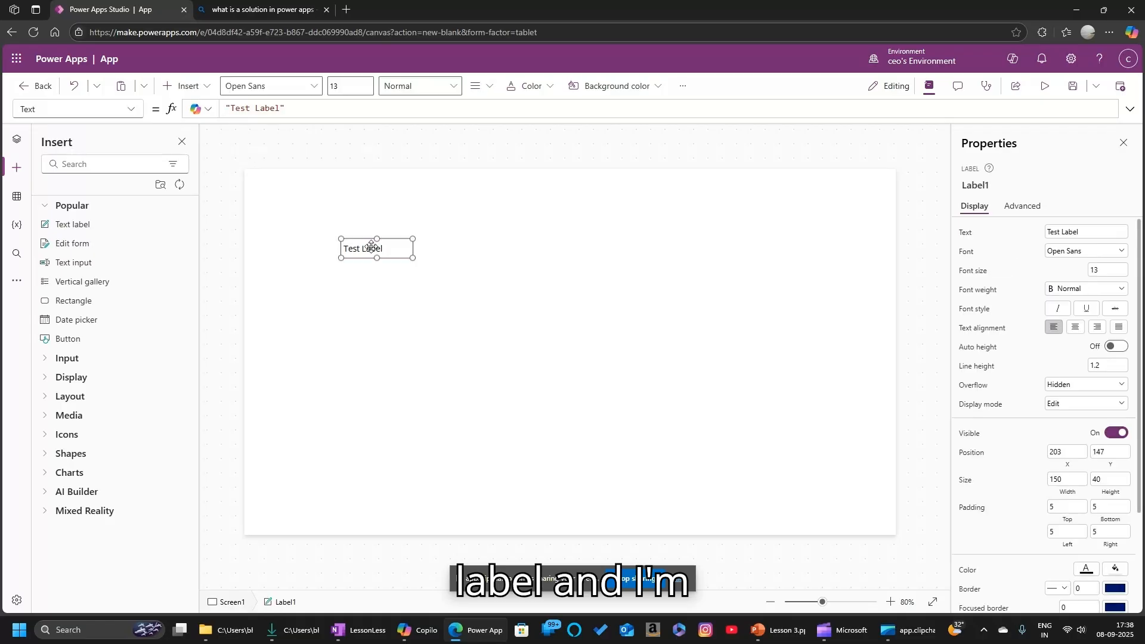
# Step: Save the app under the name Testapp2 and leave the app editor
pyautogui.click(1073, 87)
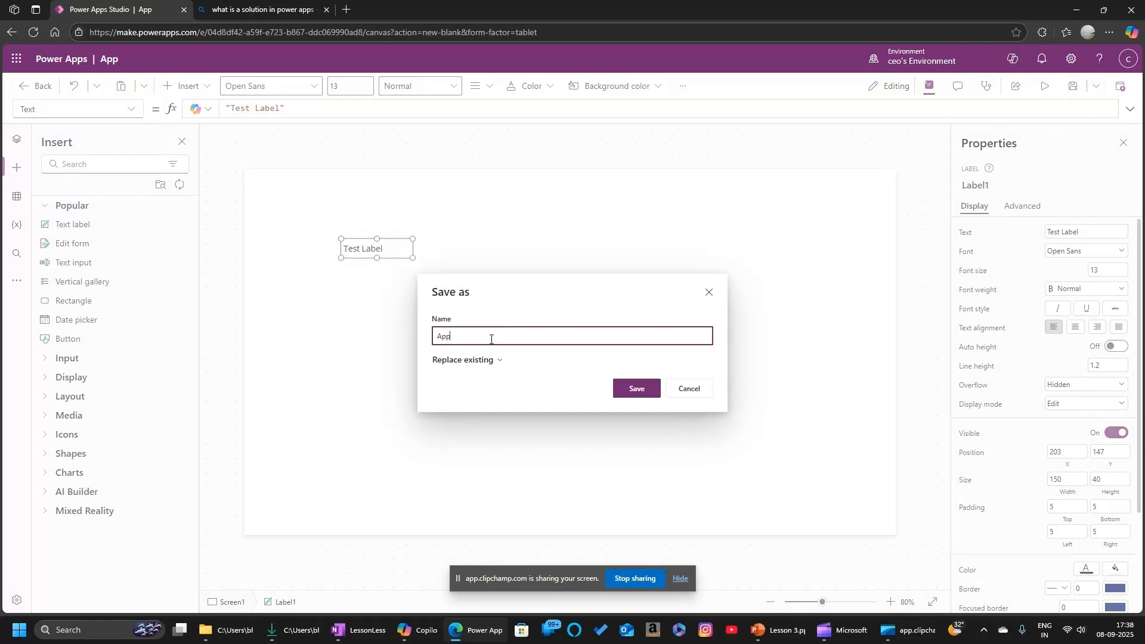
pyautogui.press('BackSpace')
pyautogui.press('BackSpace')
pyautogui.press('BackSpace')
pyautogui.write('Testapp2')
pyautogui.click(490, 368)
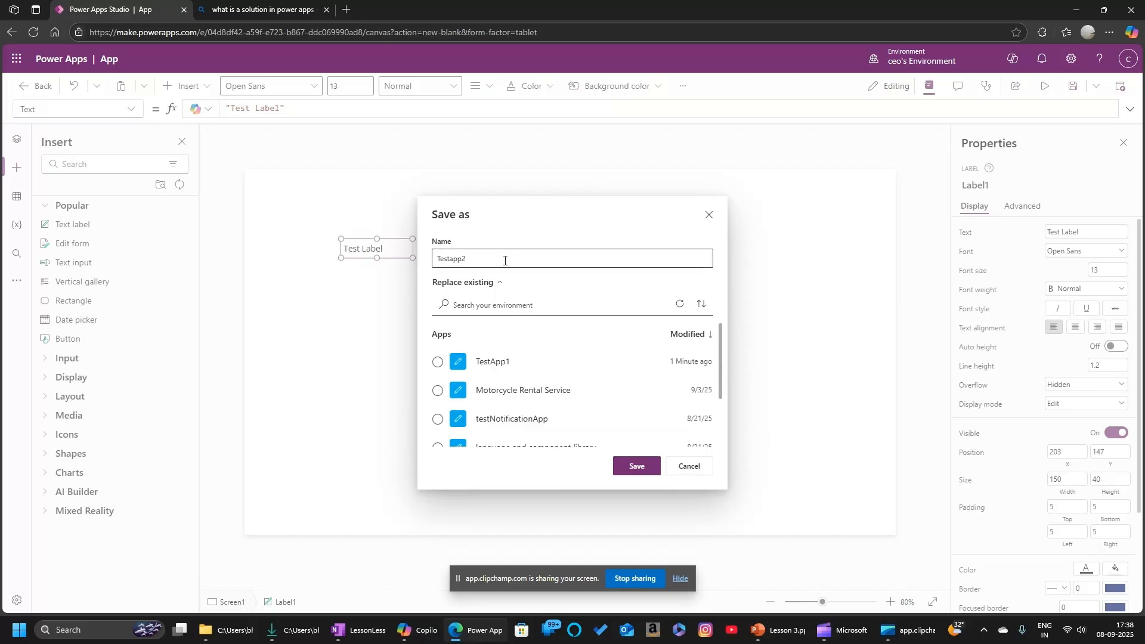
pyautogui.click(652, 468)
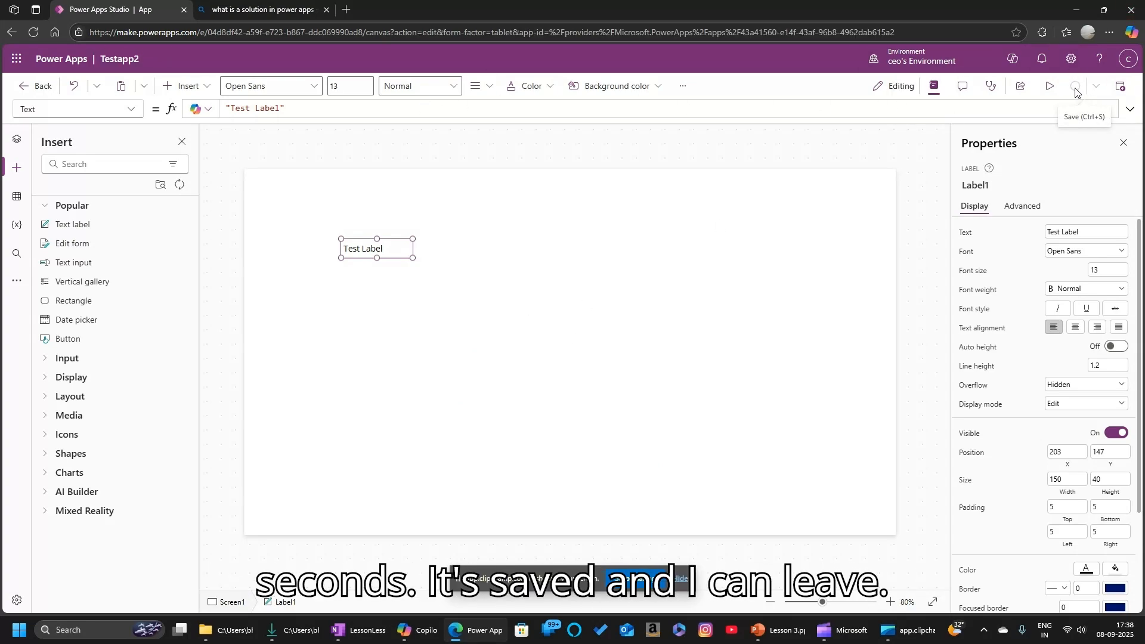
pyautogui.click(29, 87)
pyautogui.click(650, 370)
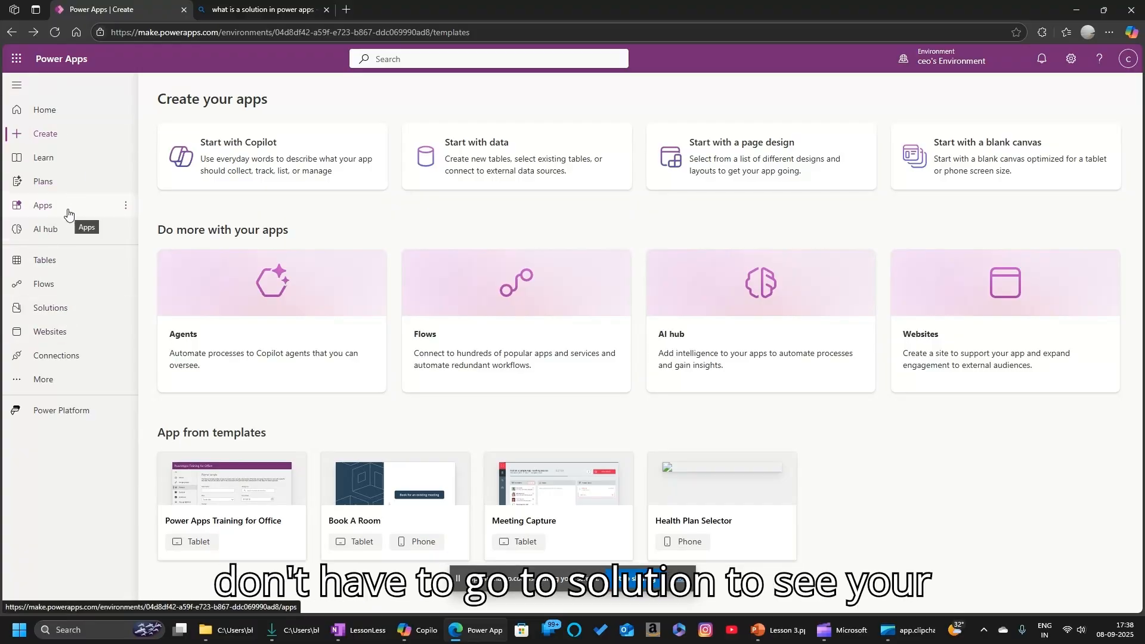
# Step: Open the details of Testapp2 from the apps list and view the running app through its web link
pyautogui.click(50, 210)
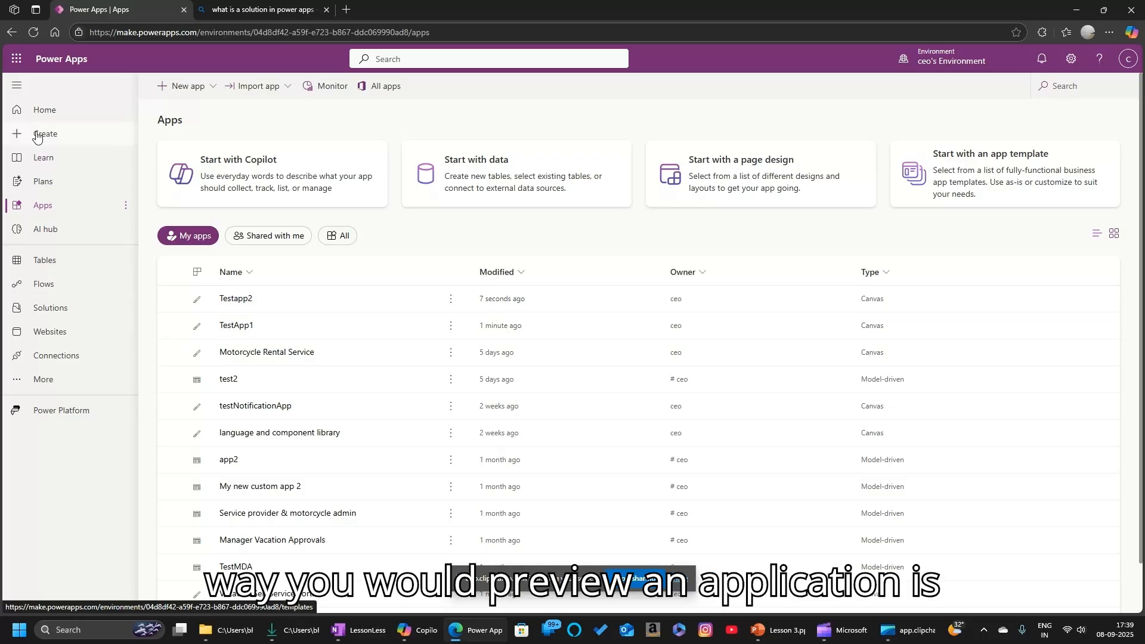
pyautogui.moveTo(232, 302)
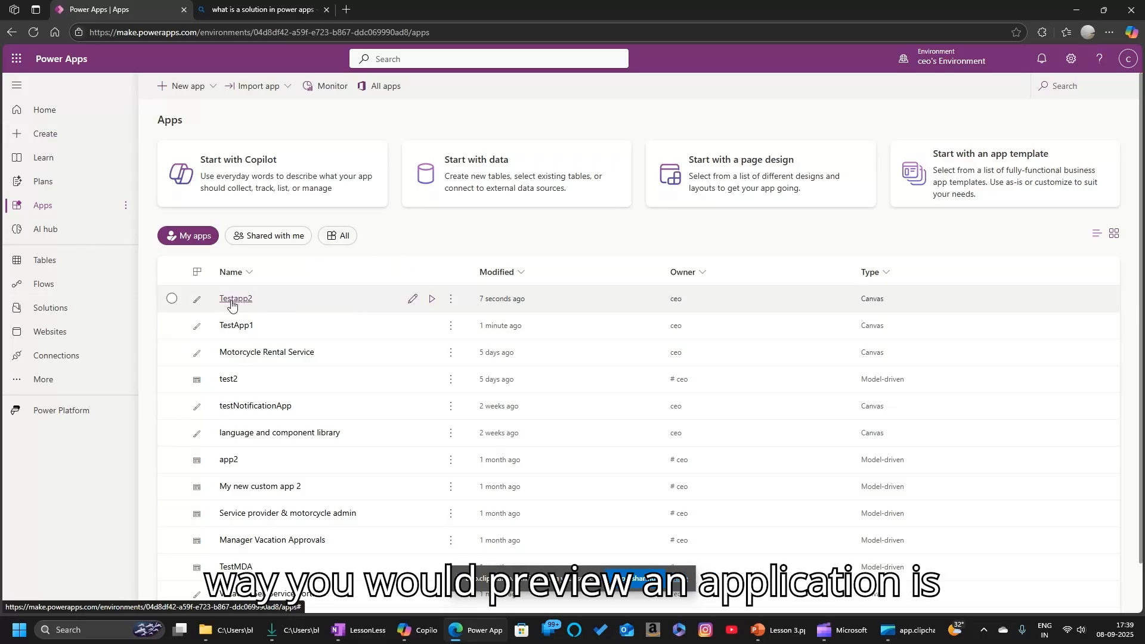
pyautogui.click(450, 300)
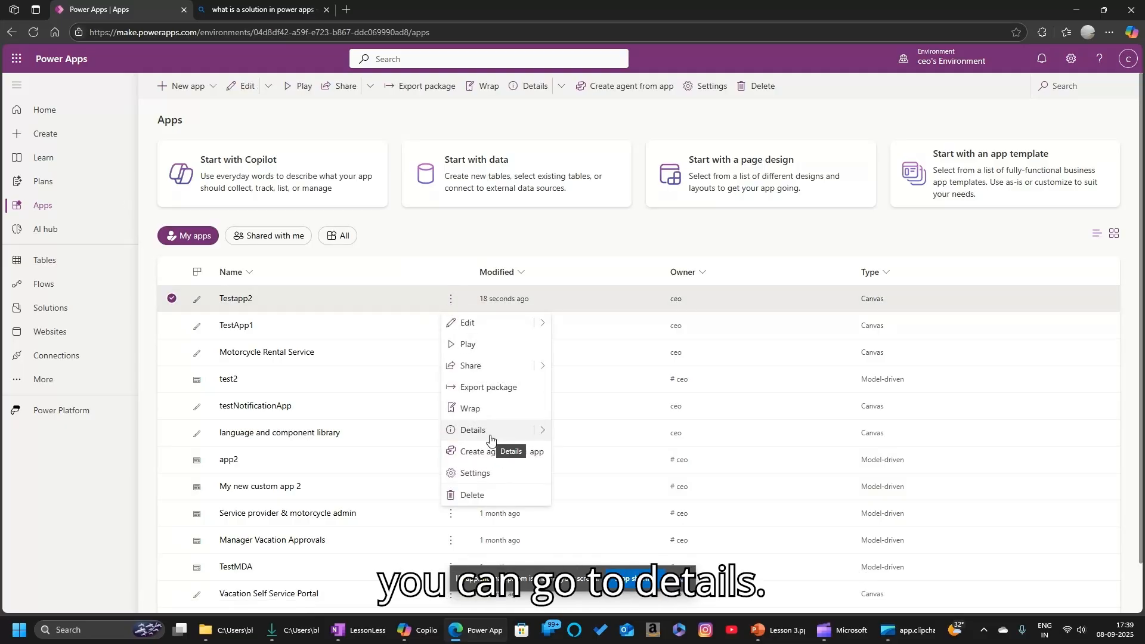
pyautogui.moveTo(535, 440)
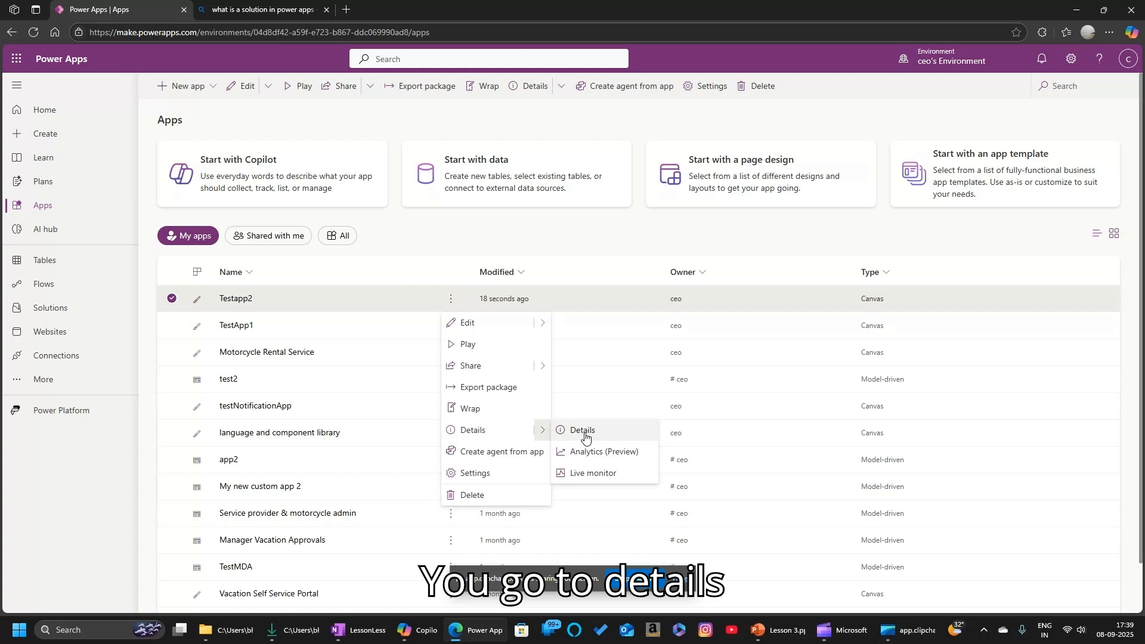
pyautogui.rightClick(585, 435)
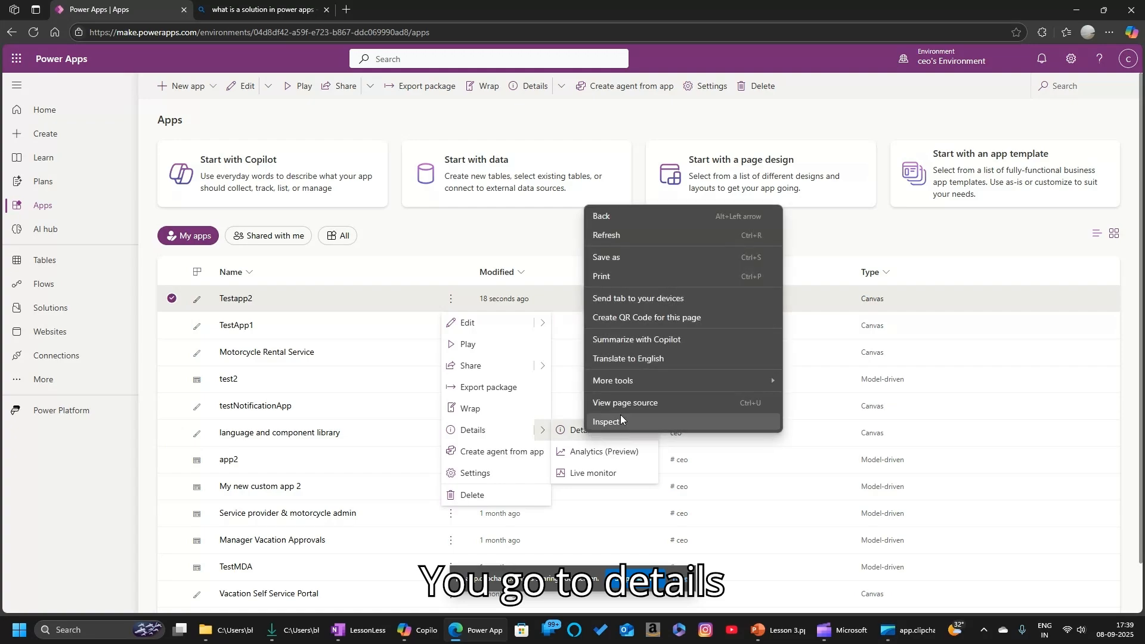
pyautogui.click(570, 430)
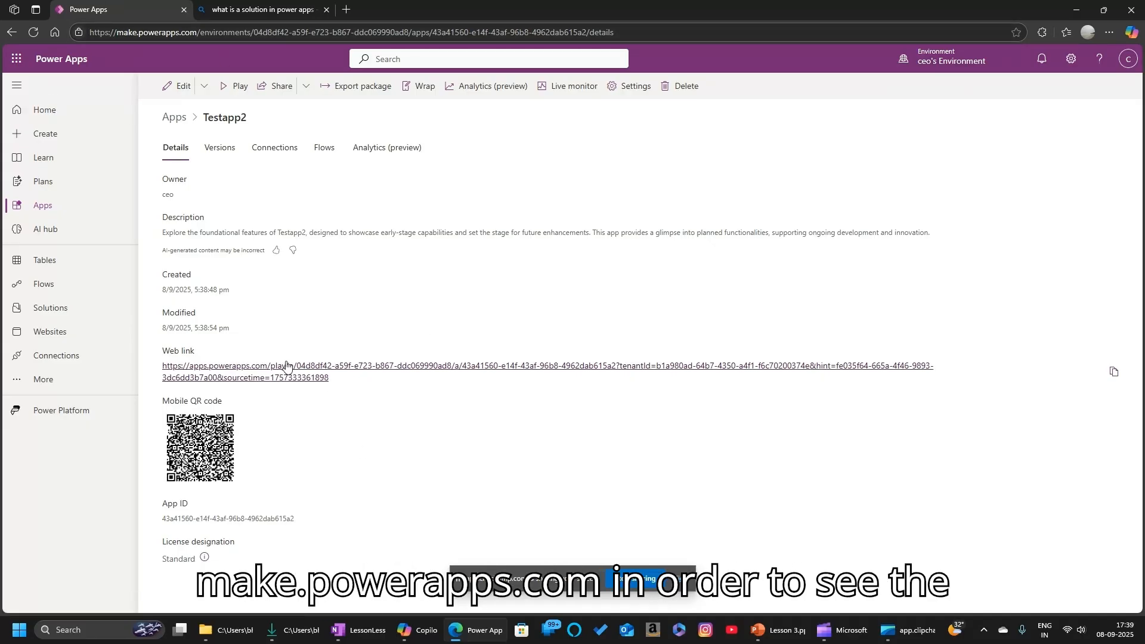
pyautogui.click(284, 380)
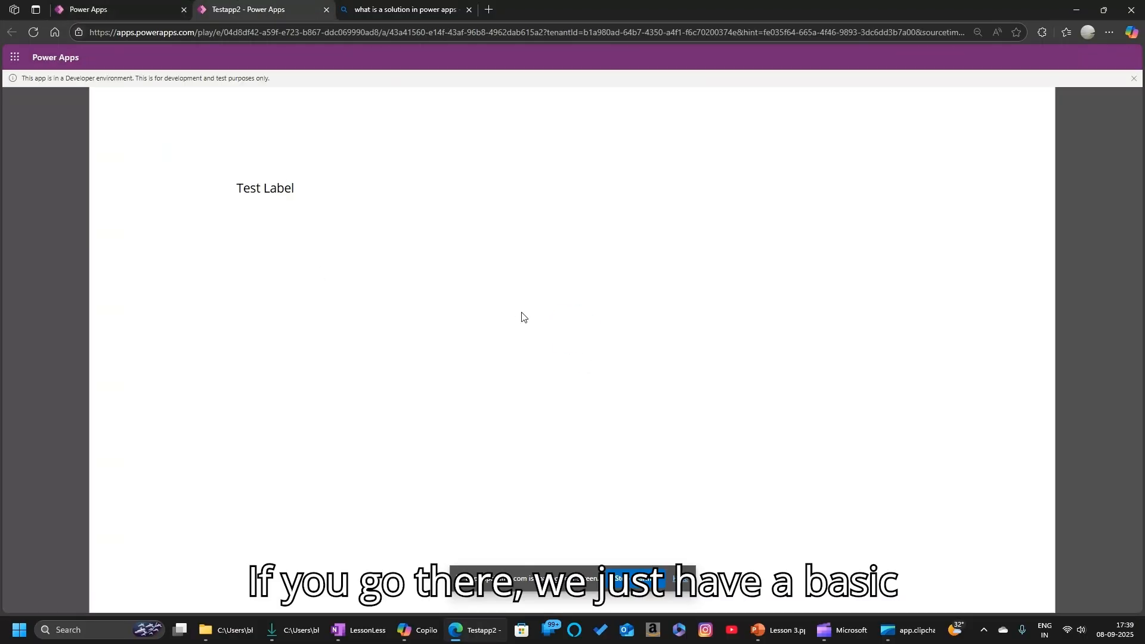
pyautogui.moveTo(312, 191); pyautogui.dragTo(241, 182)
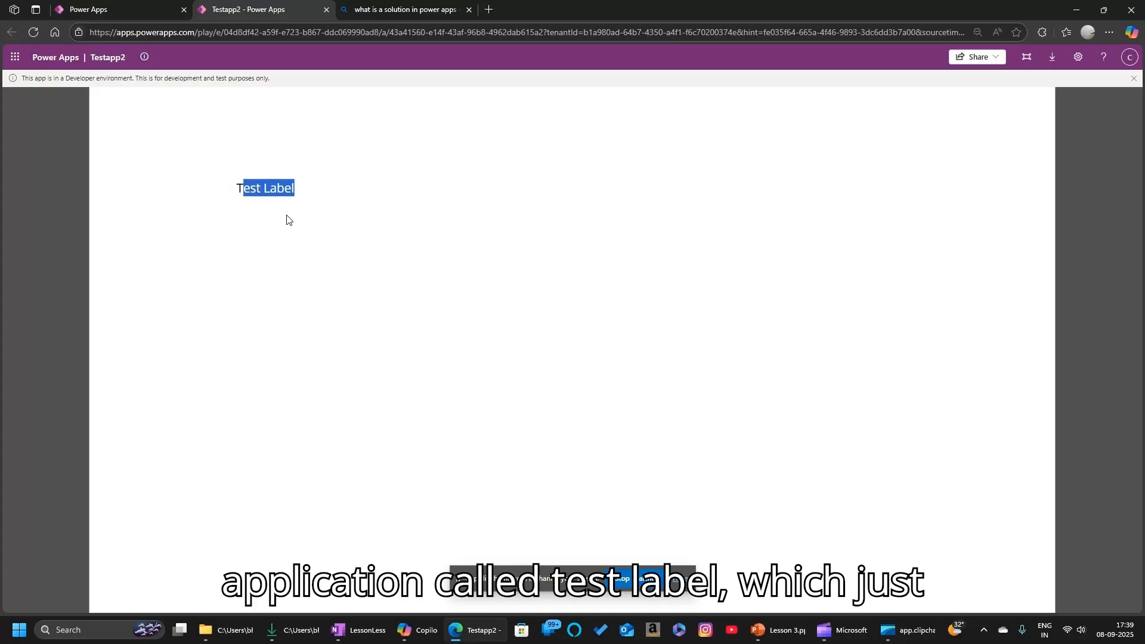
# Step: Return to the apps list and open Testapp2 for editing, skipping the welcome options
pyautogui.click(143, 9)
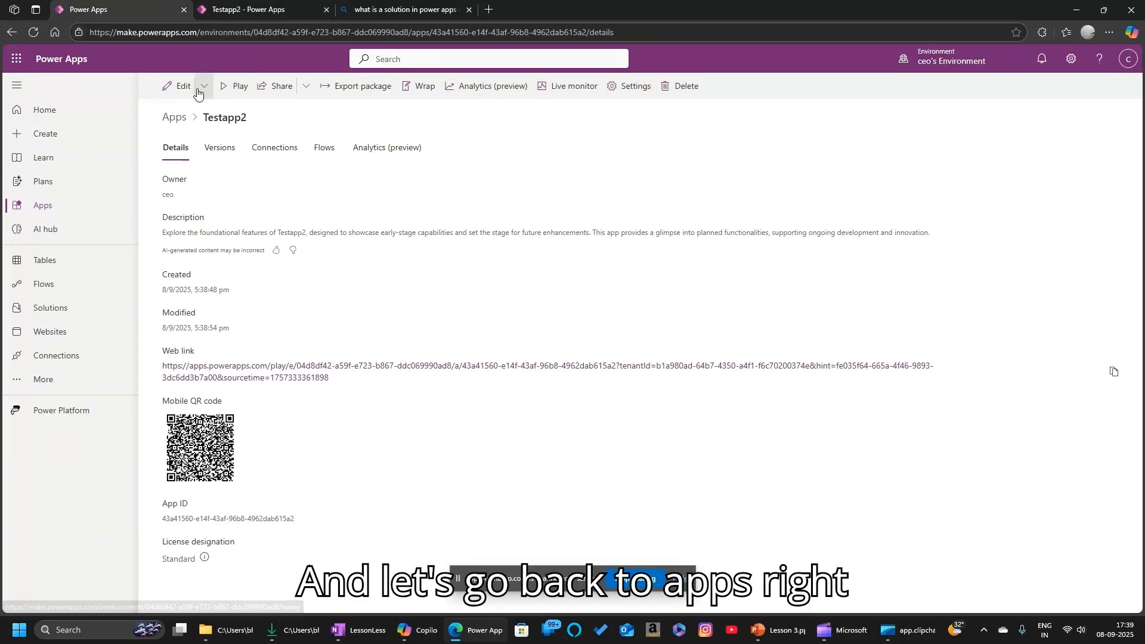
pyautogui.click(46, 209)
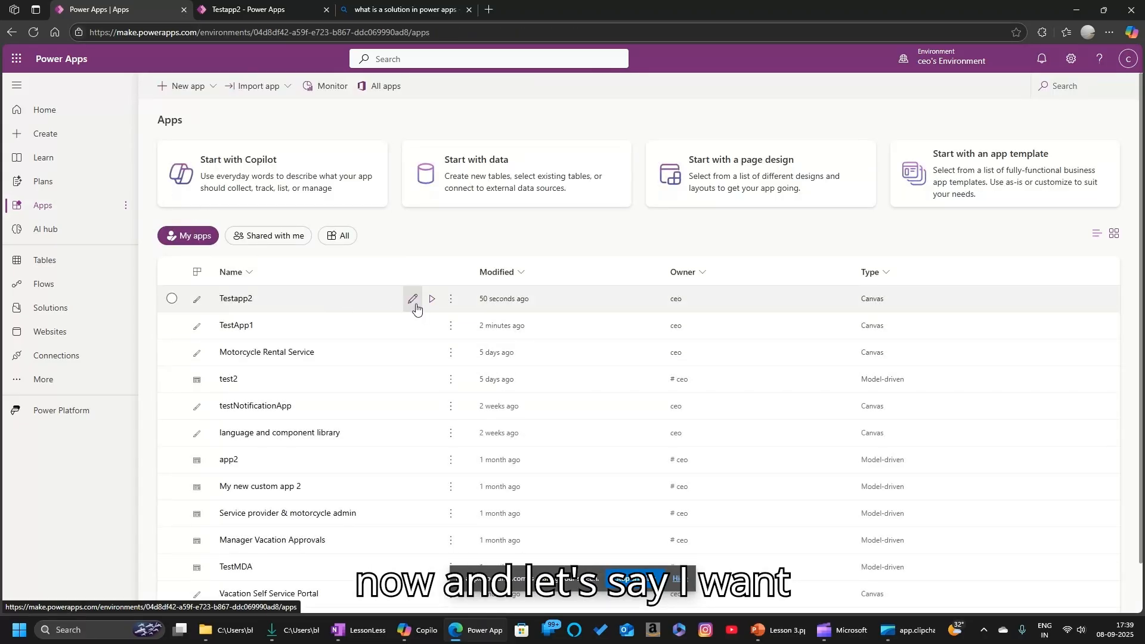
pyautogui.click(409, 302)
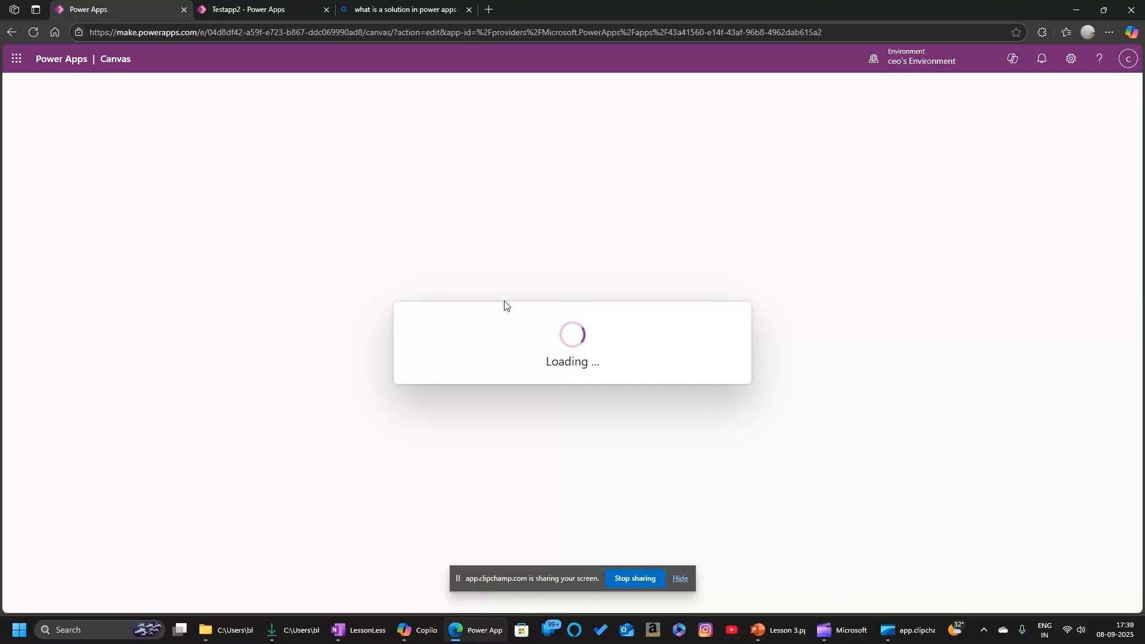
pyautogui.click(268, 7)
pyautogui.click(137, 5)
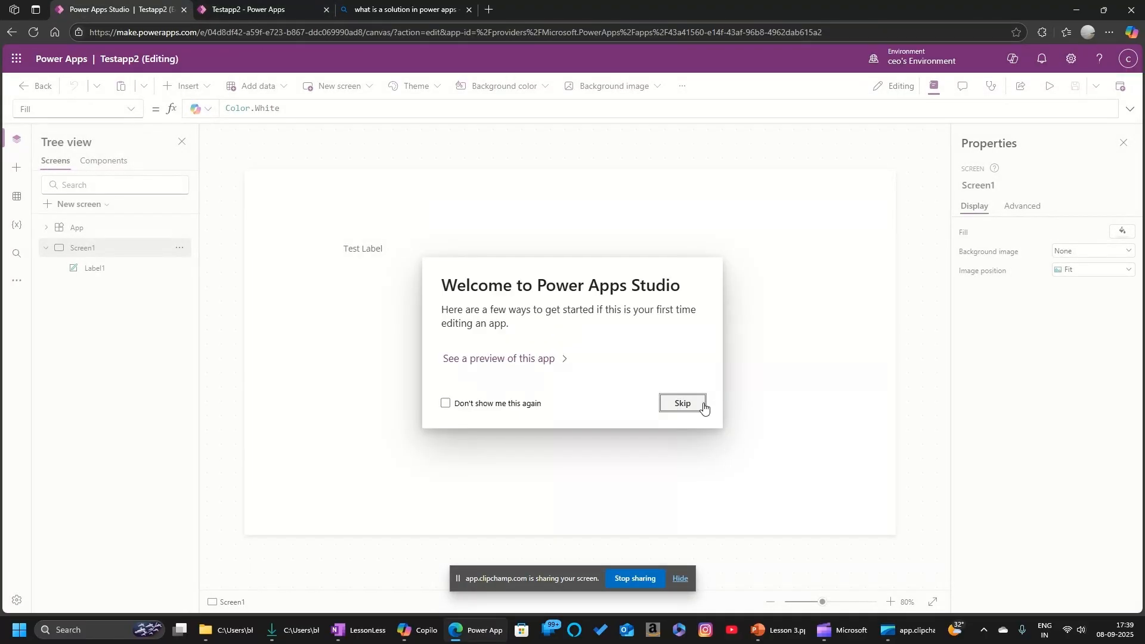
pyautogui.click(684, 403)
# Step: Add a second text label at about X 381, Y 345 with the text Label 2, and save the app
pyautogui.click(16, 167)
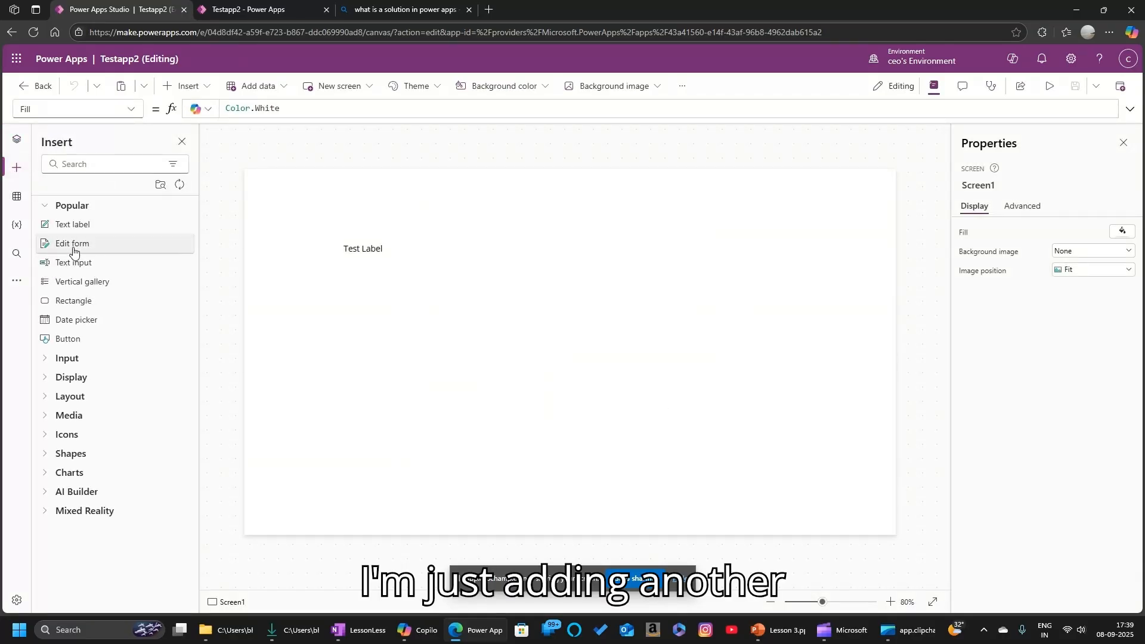
pyautogui.moveTo(72, 225); pyautogui.dragTo(430, 357)
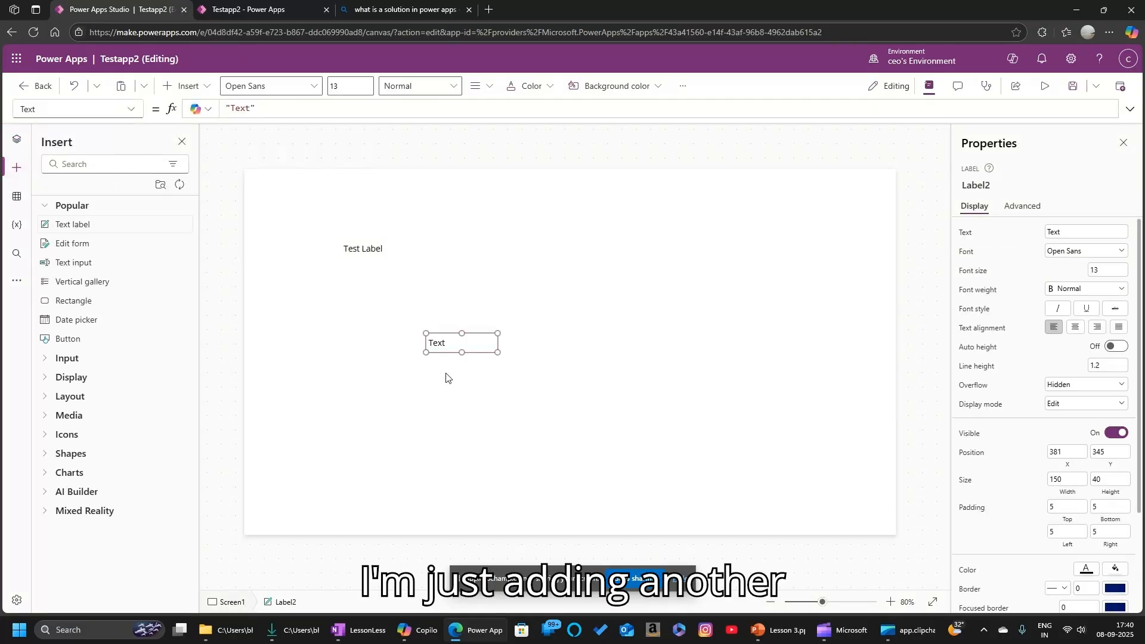
pyautogui.doubleClick(231, 109)
pyautogui.write('Label 2')
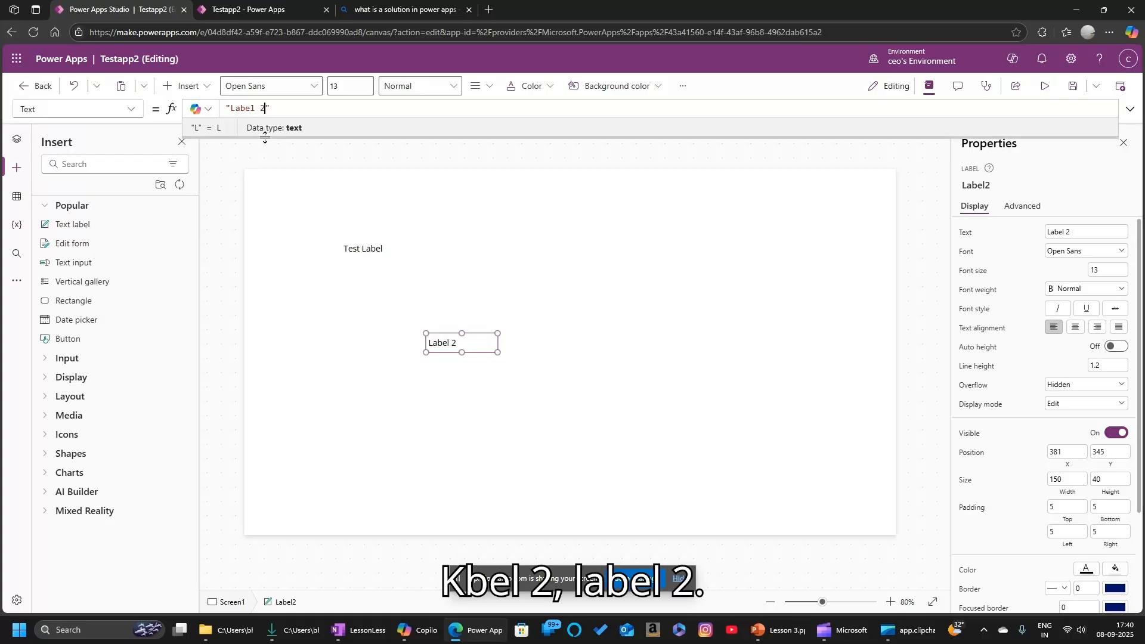
pyautogui.click(787, 240)
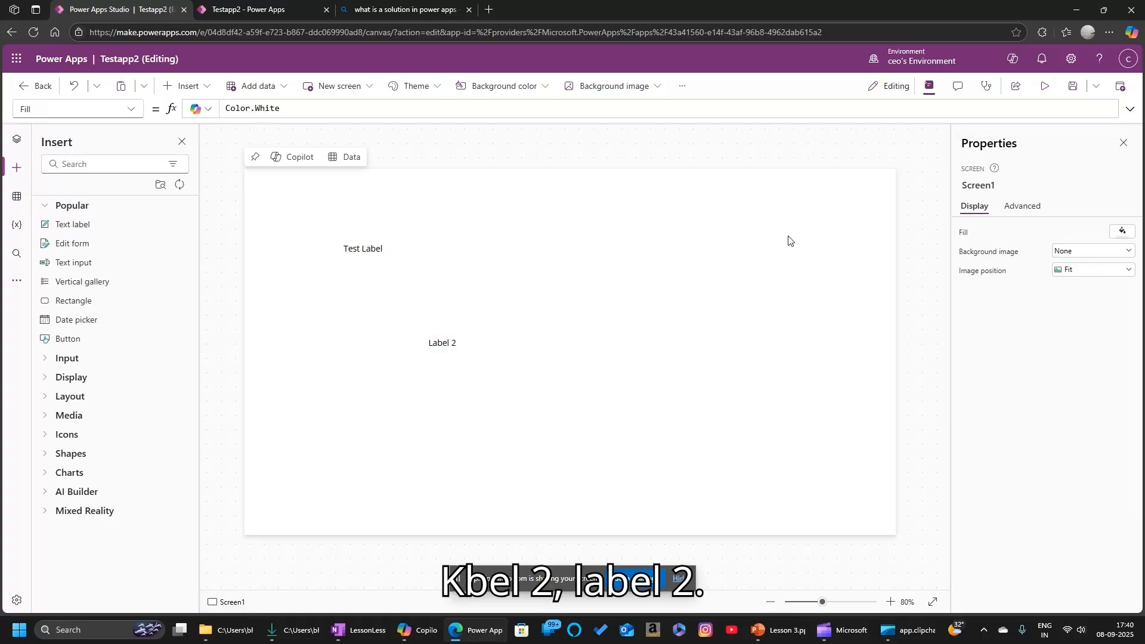
pyautogui.click(1073, 88)
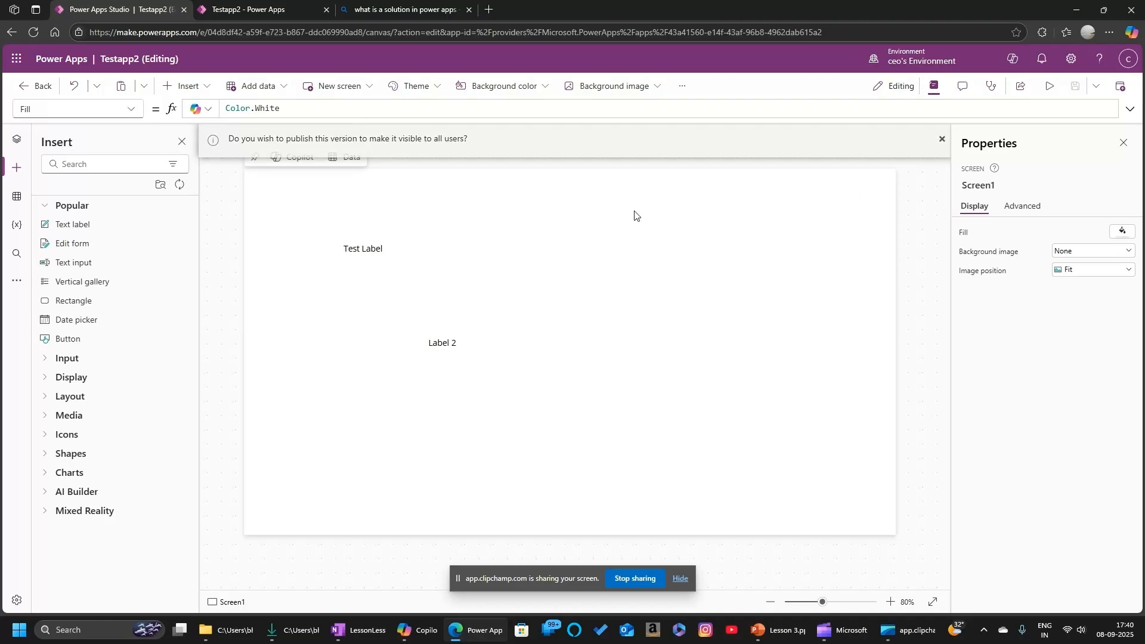
# Step: Refresh the running Testapp2 page to check whether the saved change shows, and return to the app editor
pyautogui.click(270, 3)
pyautogui.click(37, 33)
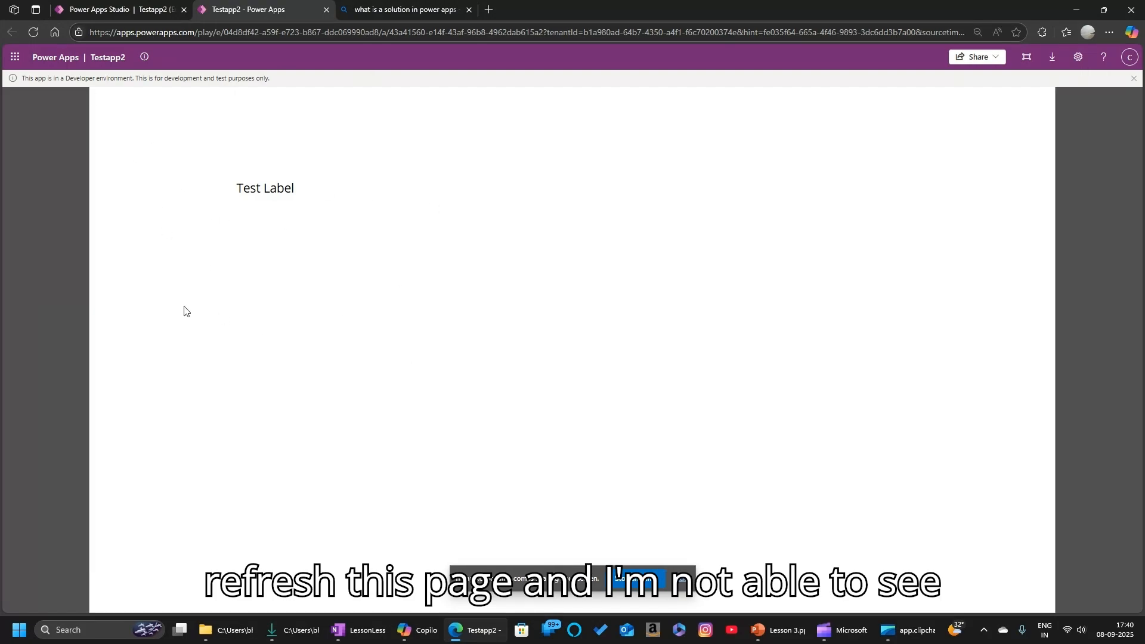
pyautogui.click(109, 10)
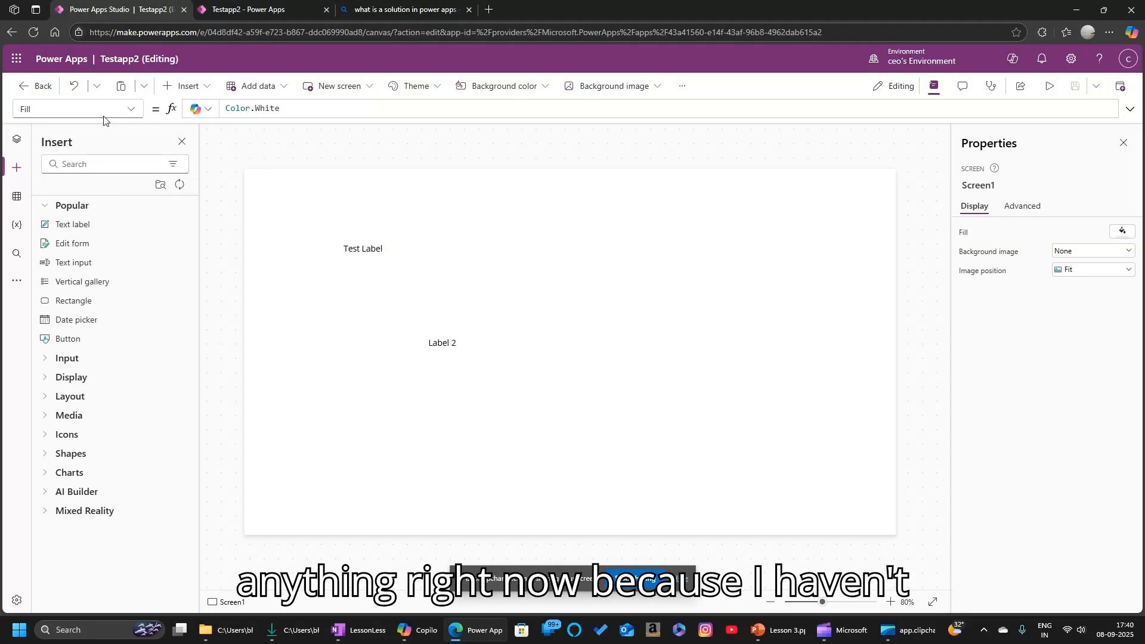
# Step: Compare the running Testapp2 page with the saved screen in the app editor
pyautogui.click(277, 9)
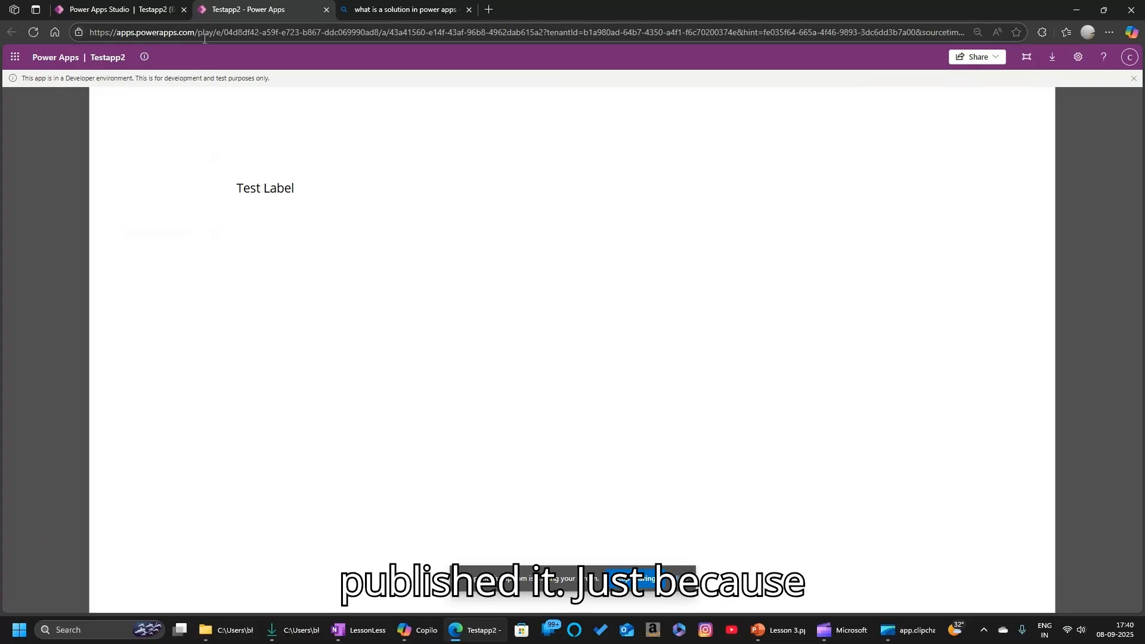
pyautogui.click(140, 9)
pyautogui.moveTo(261, 176); pyautogui.dragTo(589, 470)
pyautogui.click(733, 534)
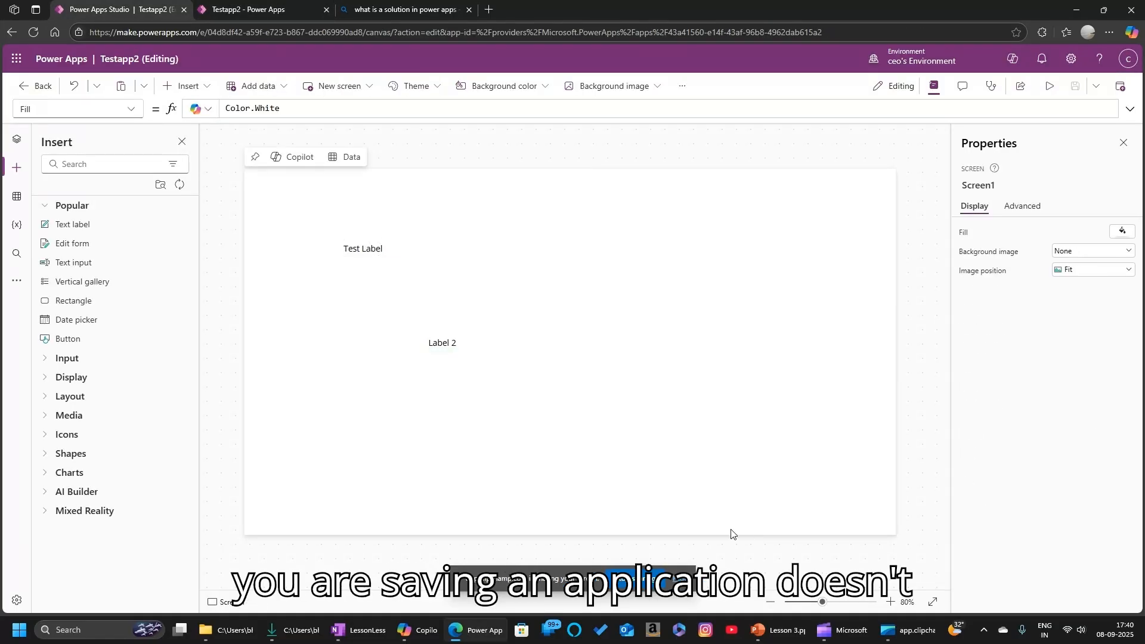
pyautogui.click(217, 11)
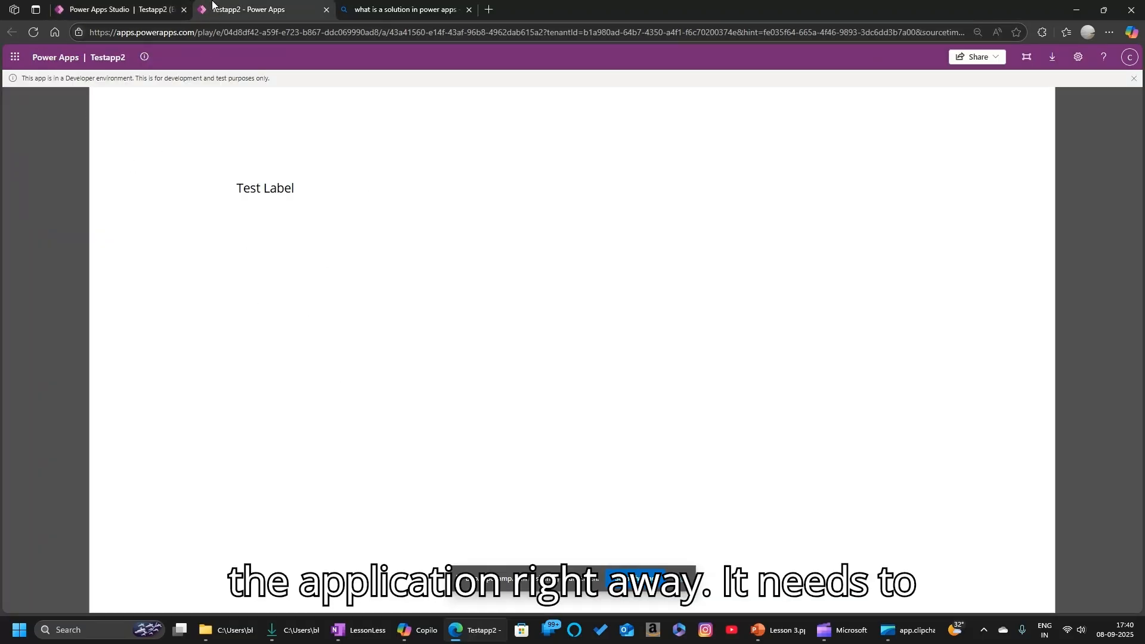
pyautogui.click(112, 8)
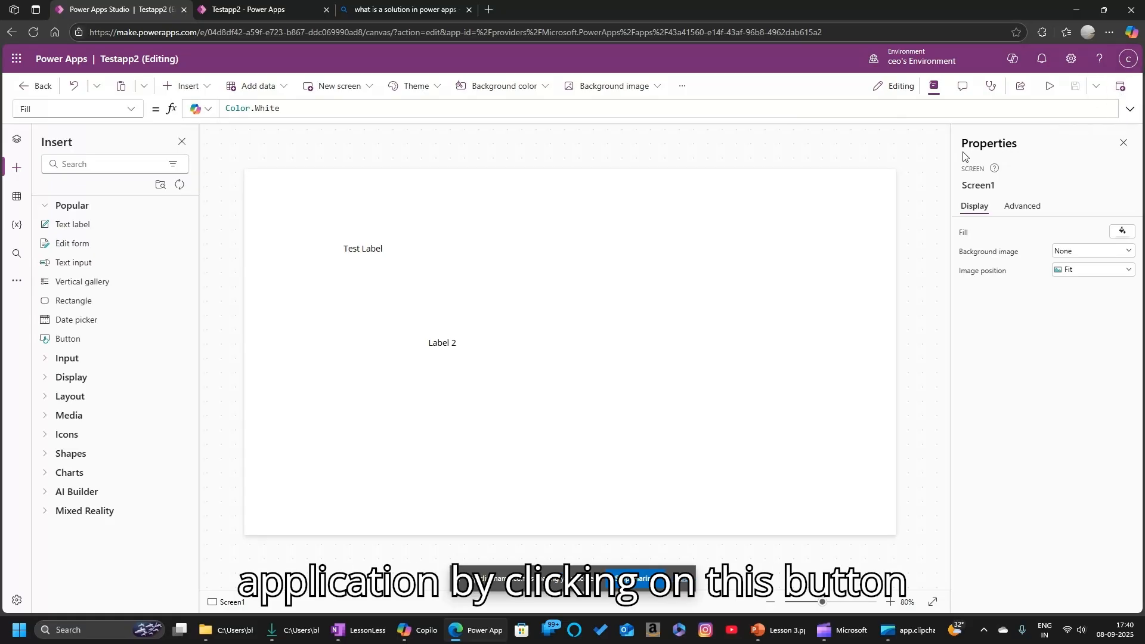
# Step: Publish this version of Testapp2 with the description "New updated app"
pyautogui.click(1120, 87)
pyautogui.click(493, 416)
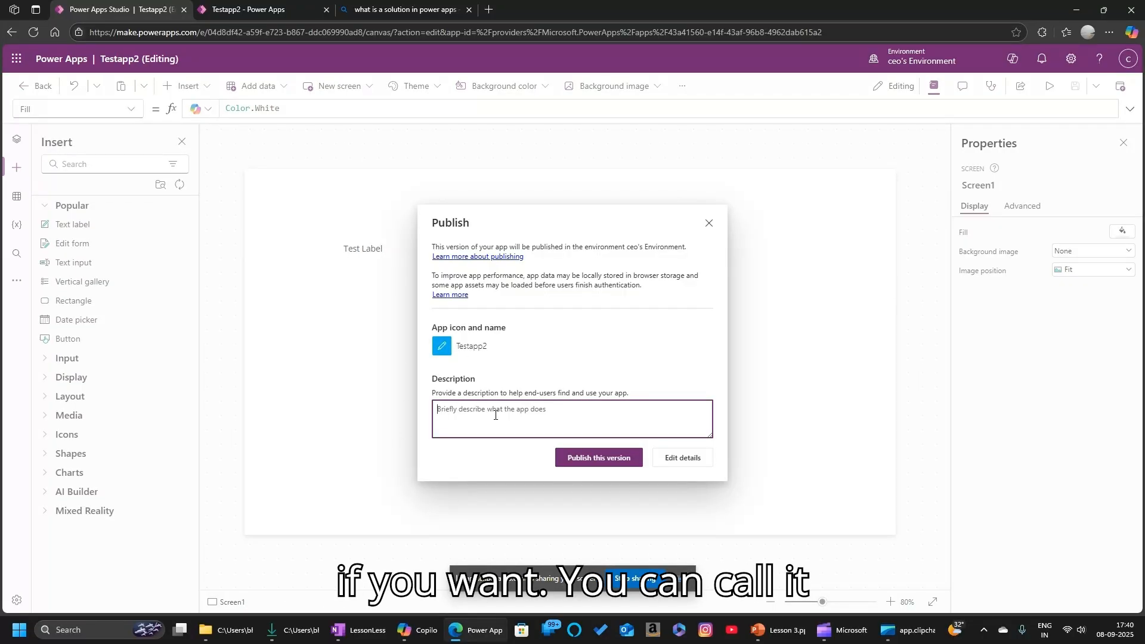
pyautogui.write('New')
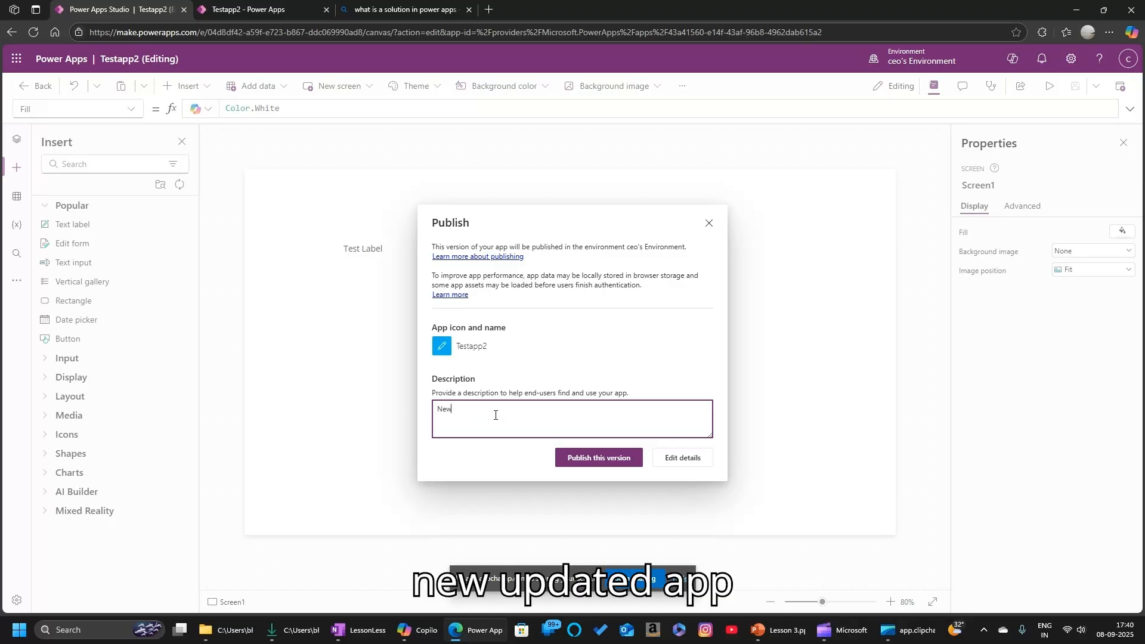
pyautogui.write(' updated app')
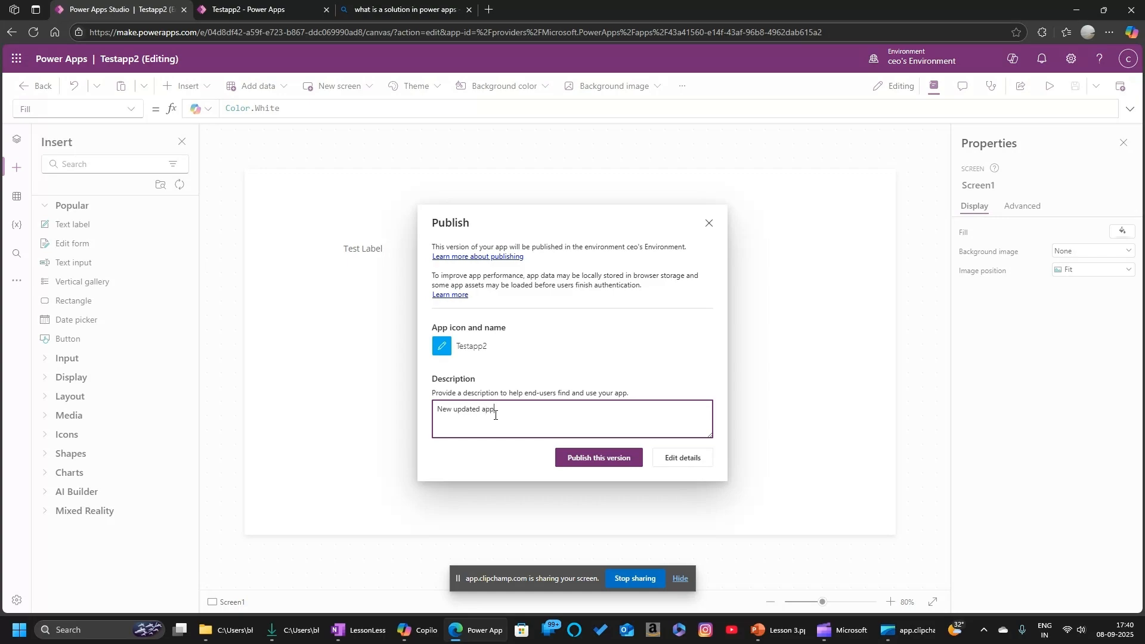
pyautogui.click(617, 463)
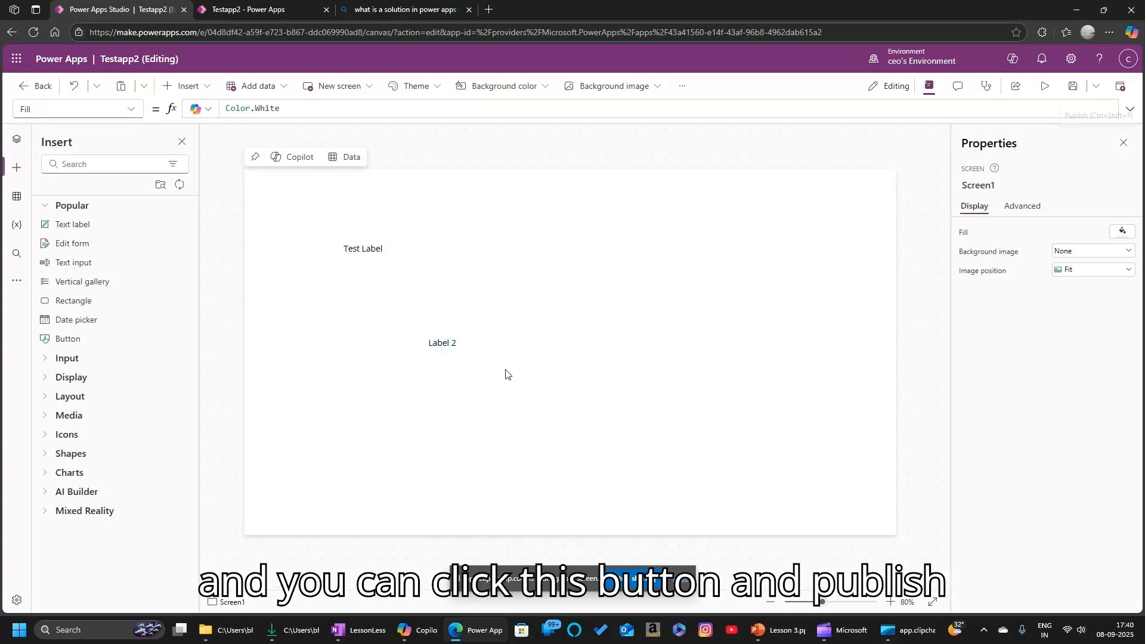
# Step: Check the running Testapp2 page for the published change, refreshing it until the latest version loads
pyautogui.click(239, 9)
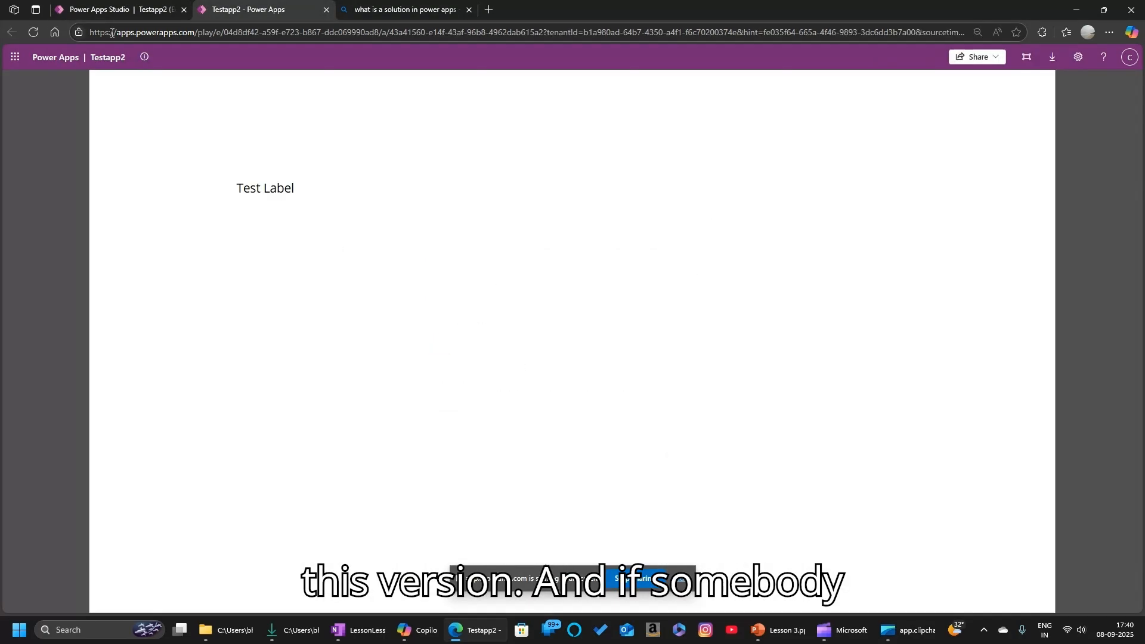
pyautogui.click(34, 33)
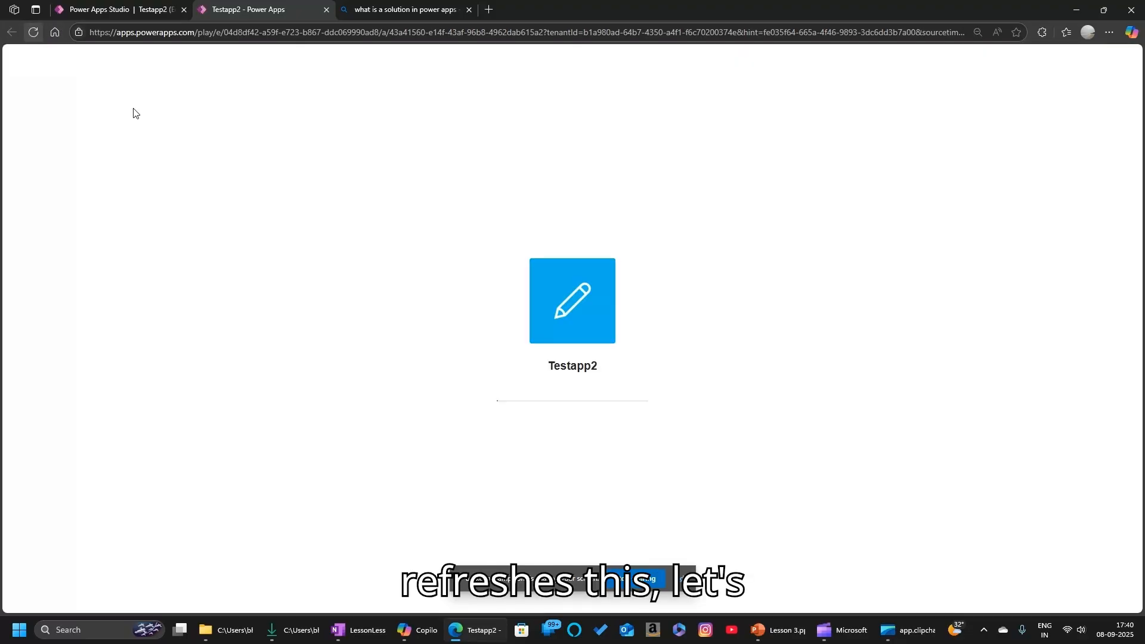
pyautogui.click(161, 9)
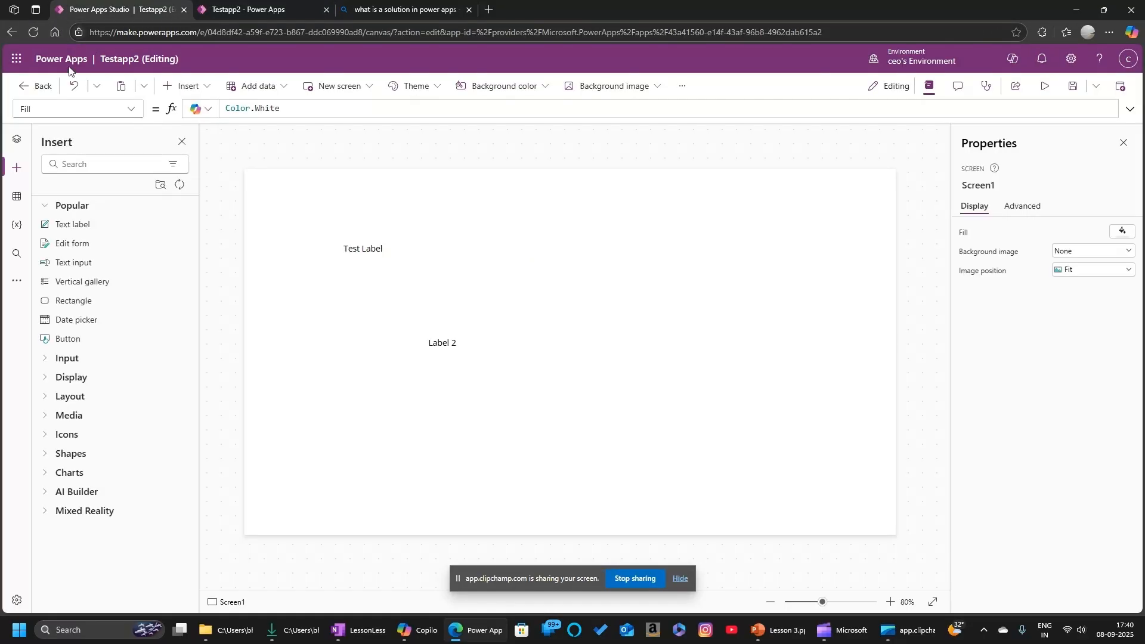
pyautogui.click(232, 8)
pyautogui.click(137, 9)
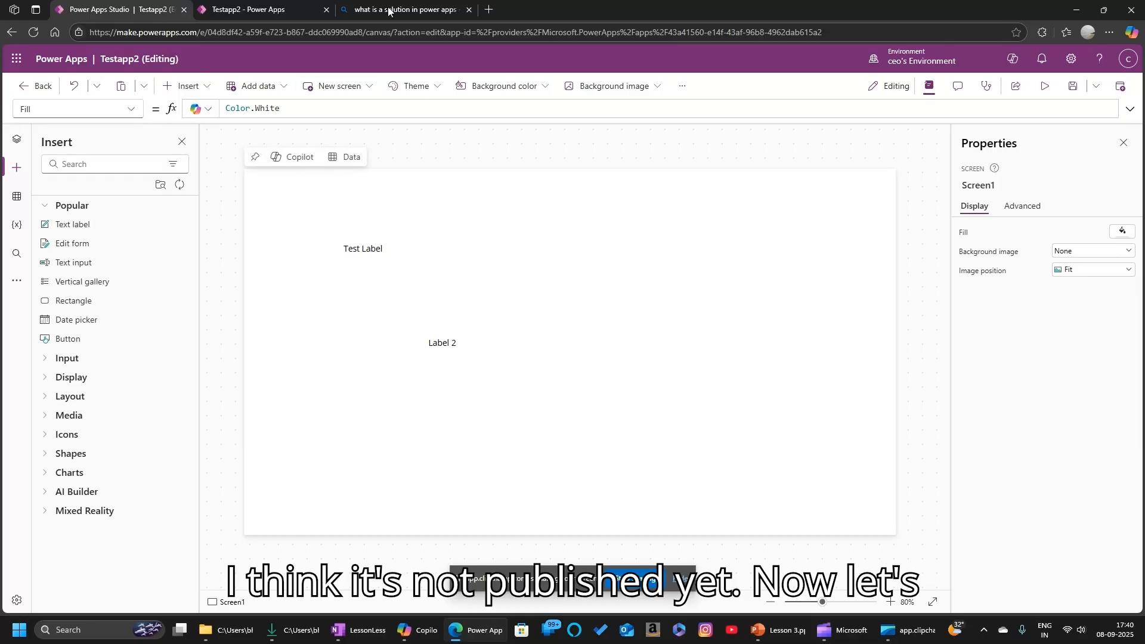
pyautogui.click(232, 5)
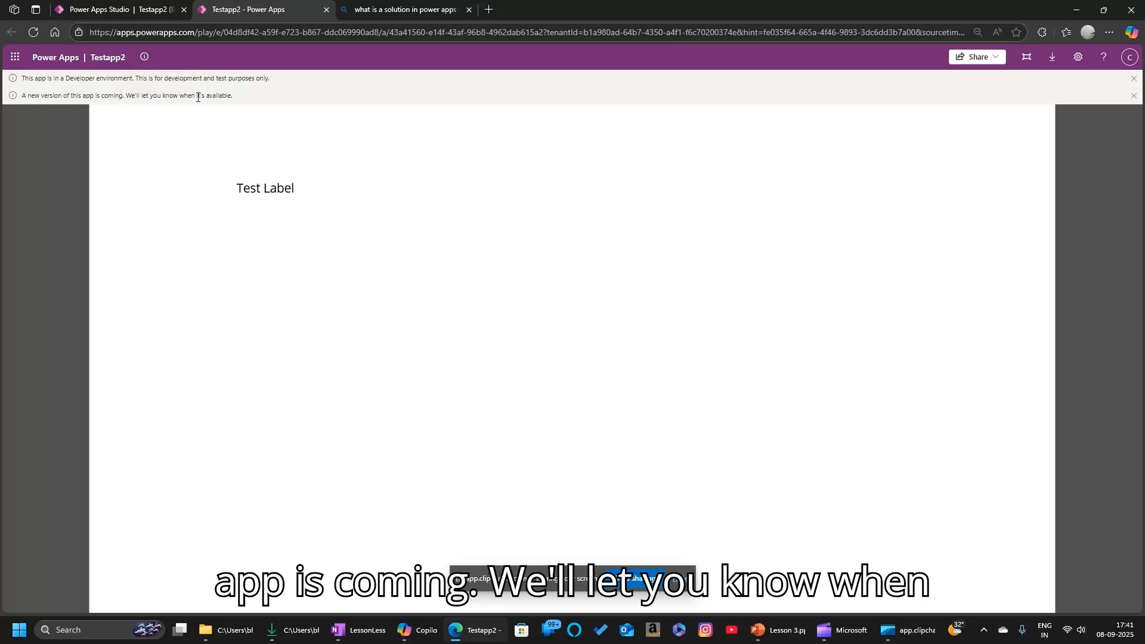
pyautogui.click(33, 32)
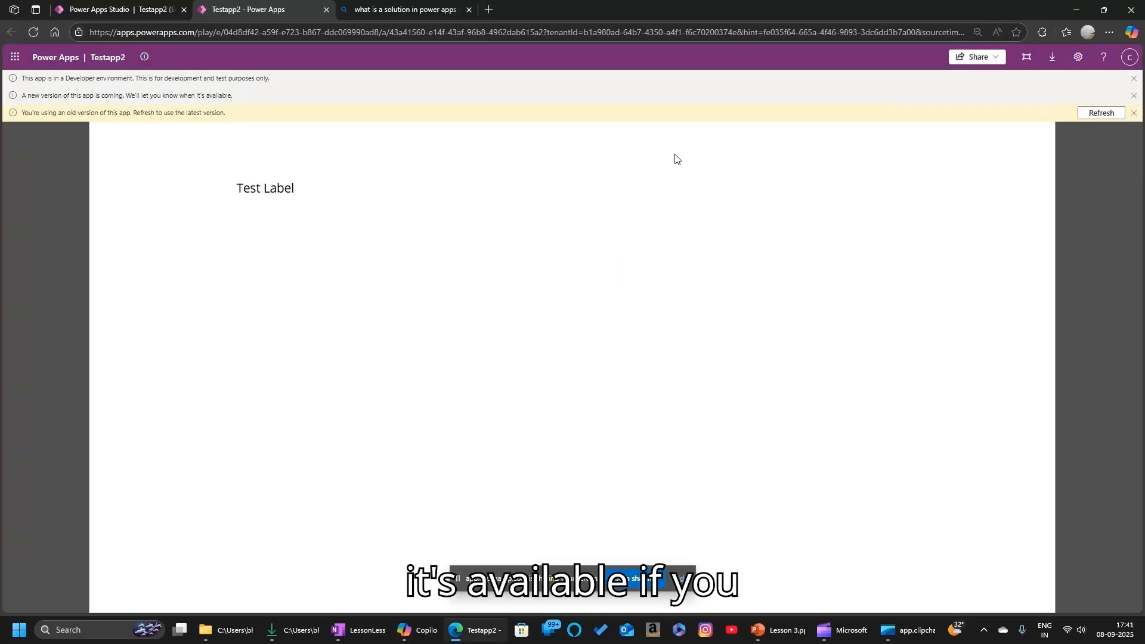
pyautogui.click(1101, 113)
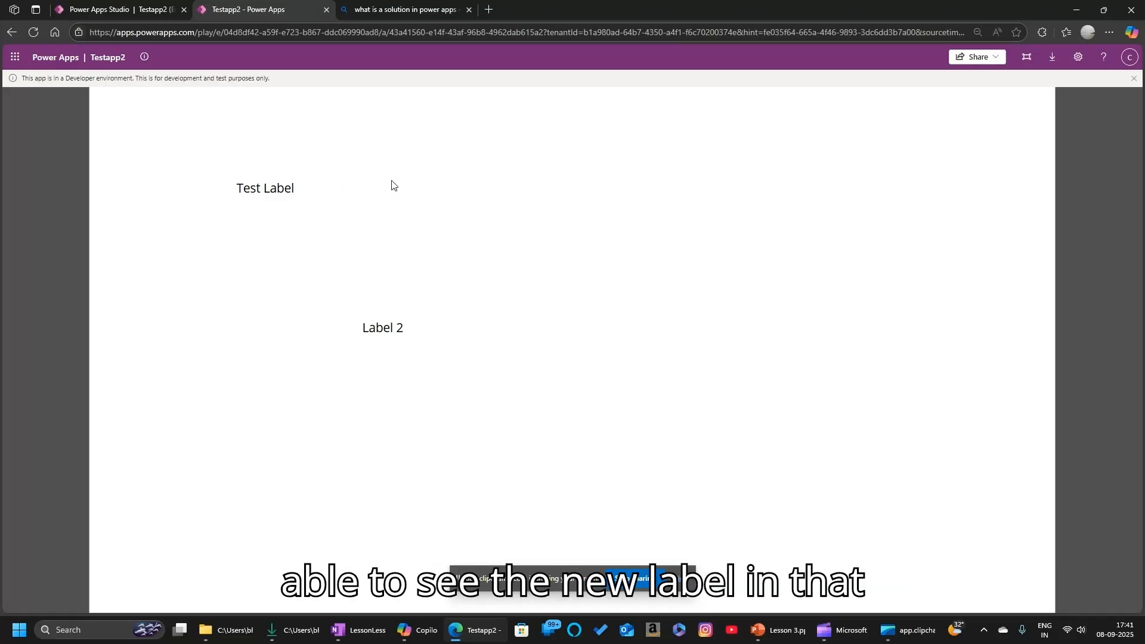
# Step: Return to the app editor and leave it for the apps list, saving the unsaved changes
pyautogui.click(113, 9)
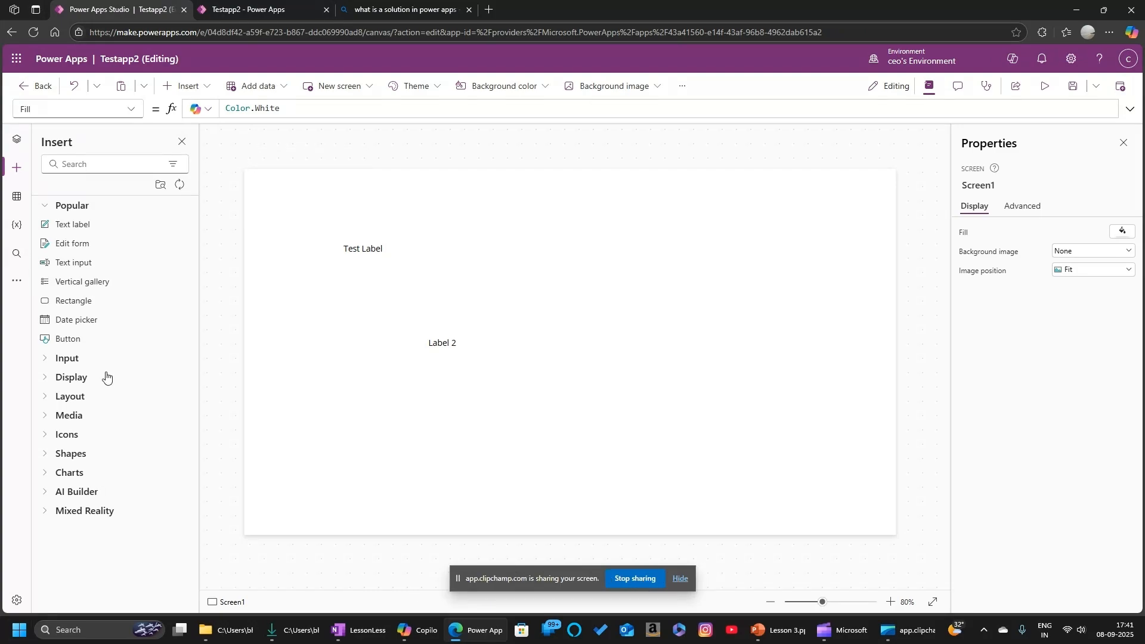
pyautogui.click(37, 86)
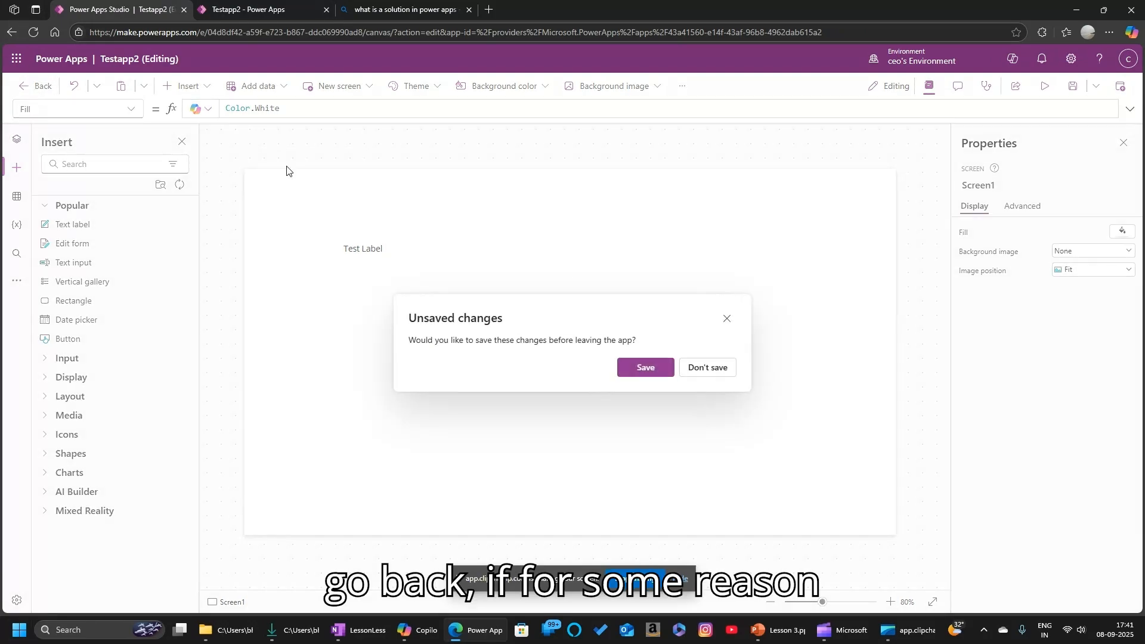
pyautogui.click(644, 368)
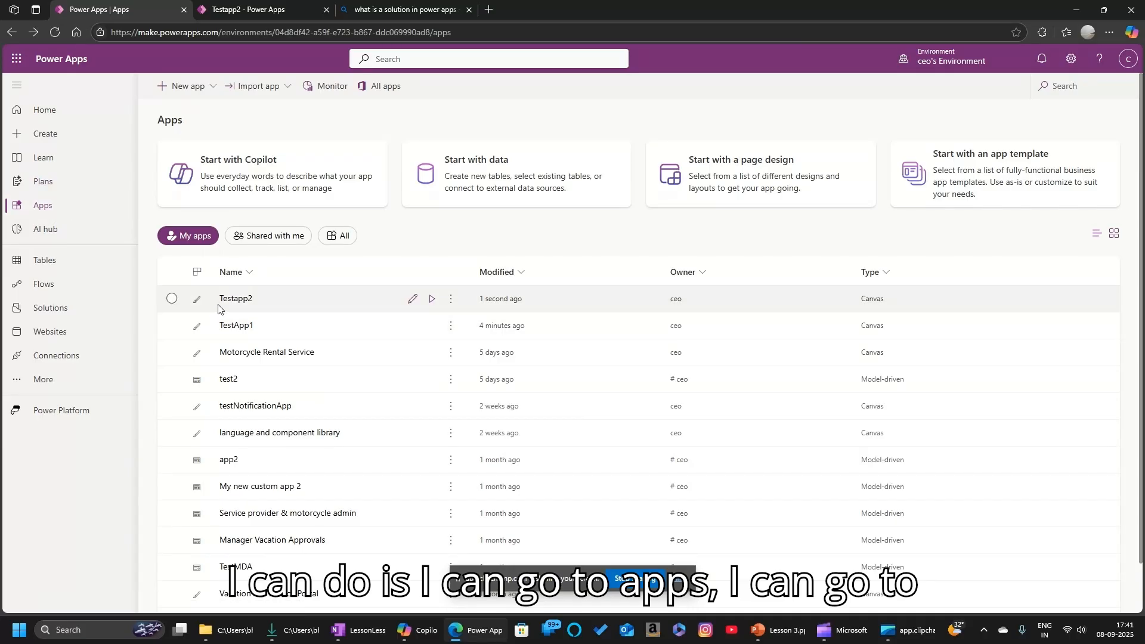
# Step: Open the details of Testapp2 from the apps list and show its version history
pyautogui.click(451, 299)
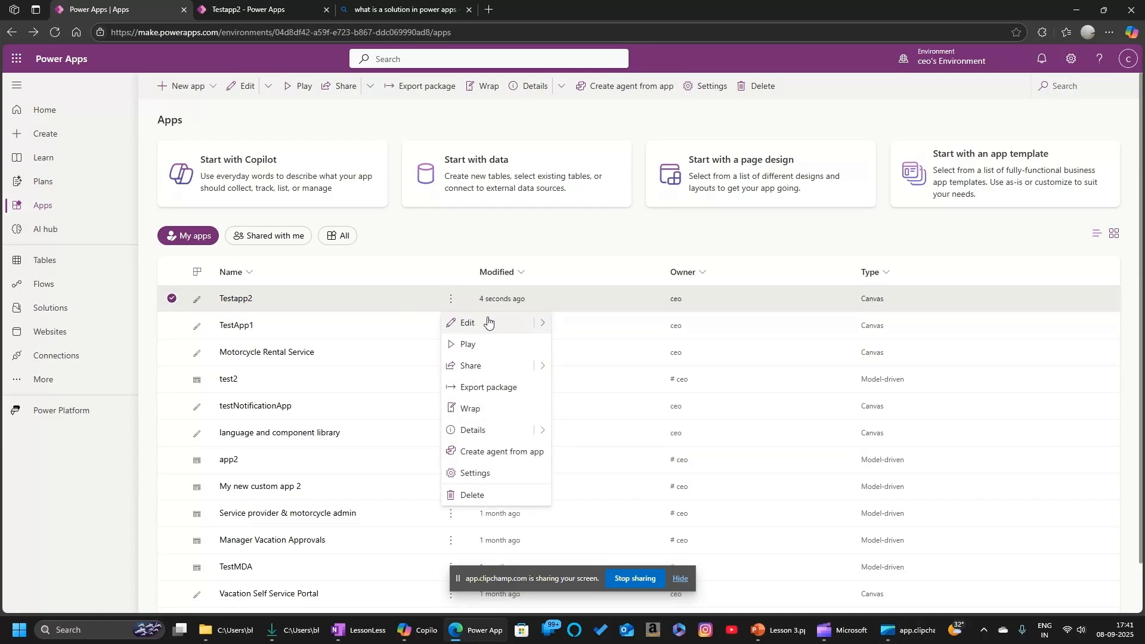
pyautogui.moveTo(546, 367)
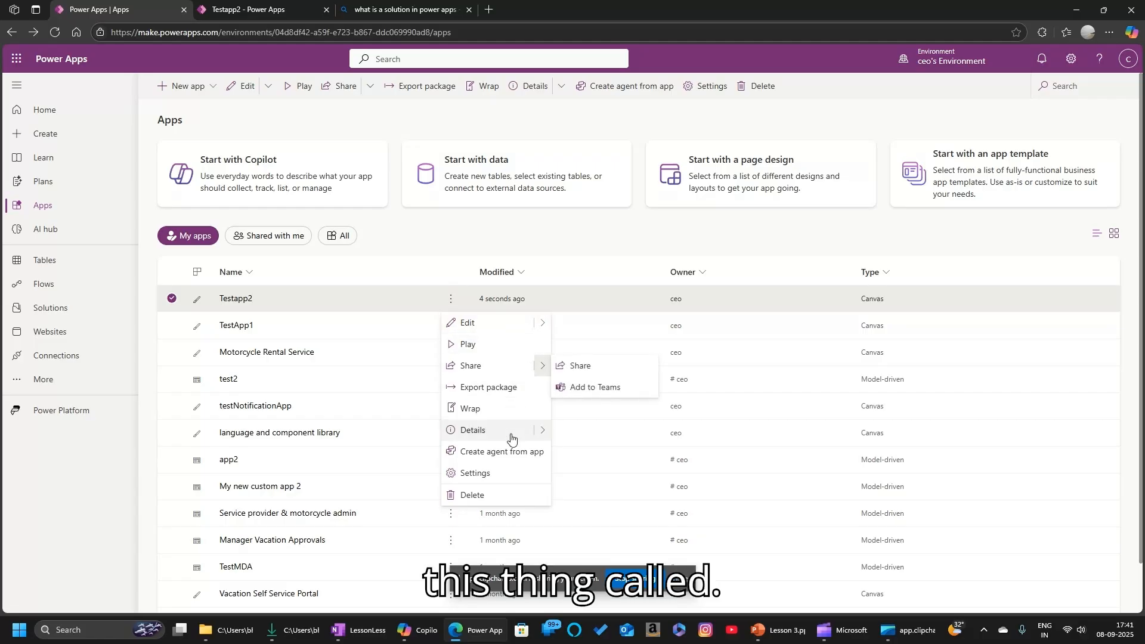
pyautogui.moveTo(540, 439)
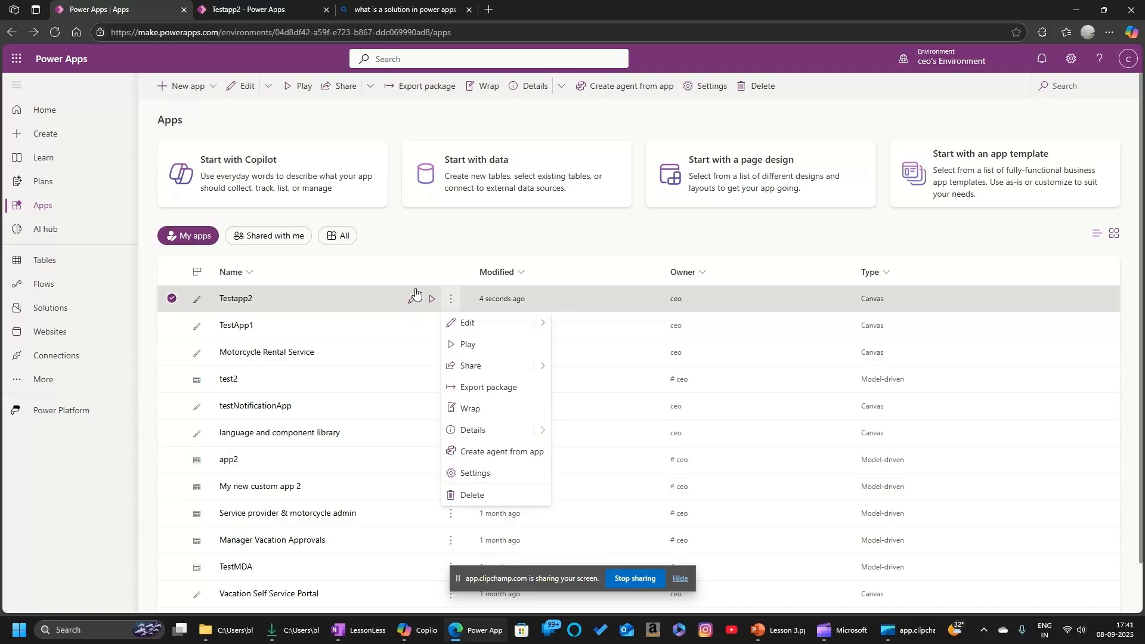
pyautogui.moveTo(543, 327)
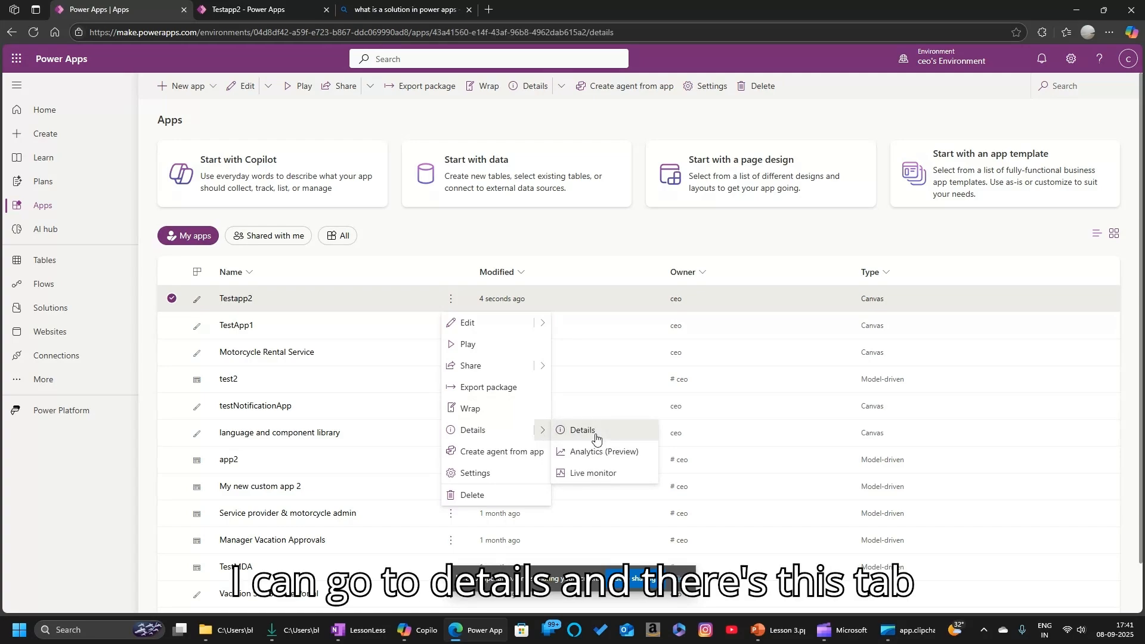
pyautogui.click(597, 436)
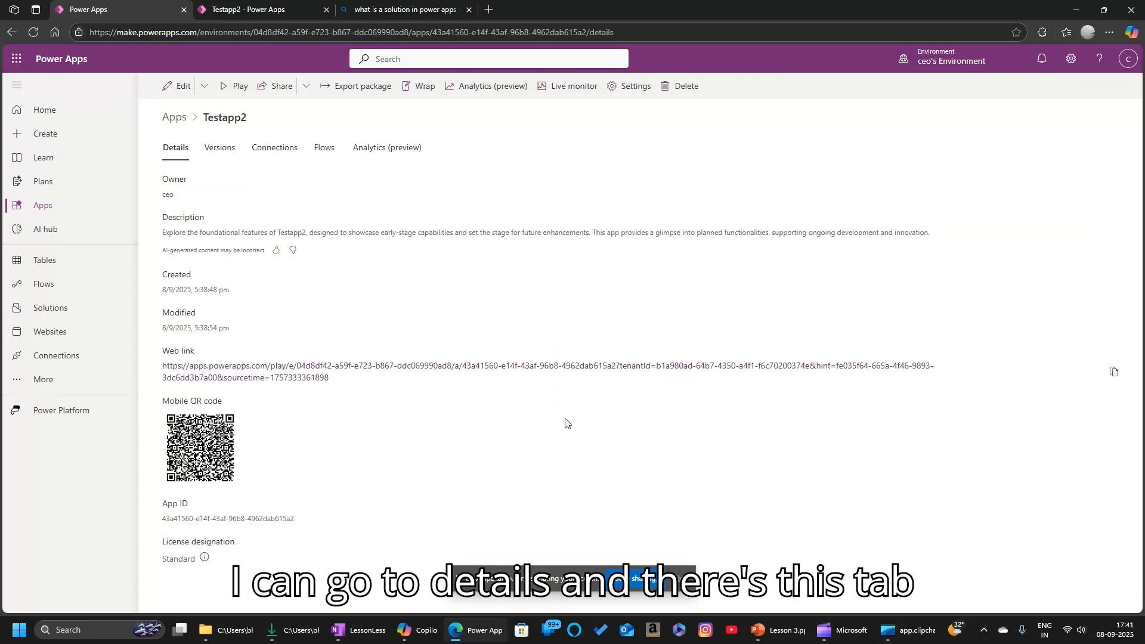
pyautogui.click(224, 154)
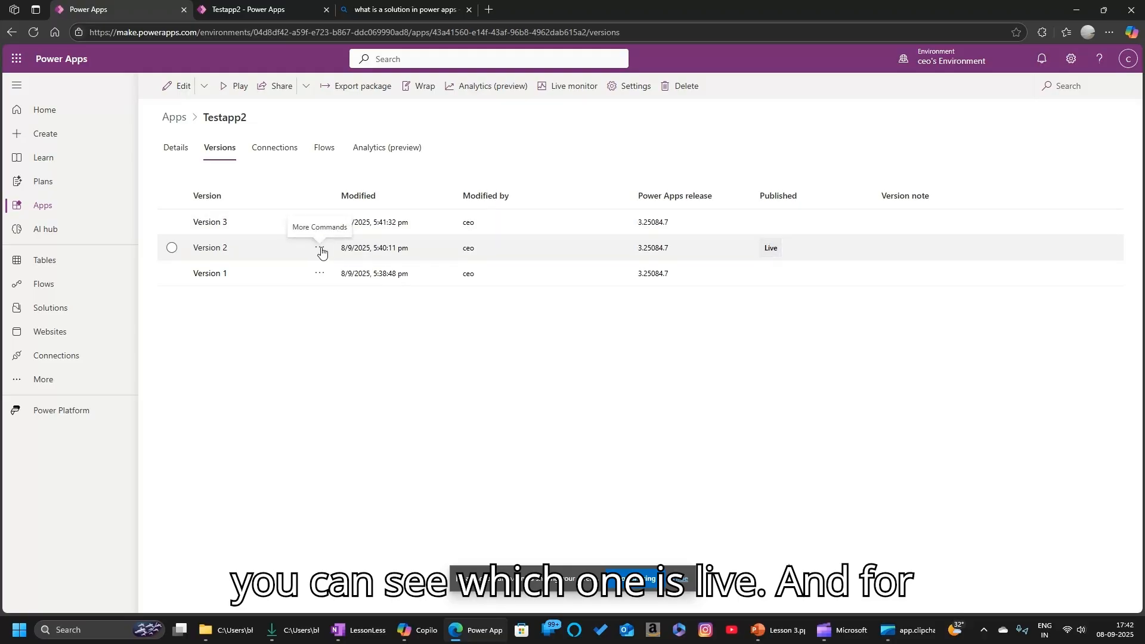
# Step: Restore Version 1 of Testapp2 as a new version
pyautogui.click(173, 273)
pyautogui.moveTo(191, 274); pyautogui.dragTo(258, 281)
pyautogui.click(309, 344)
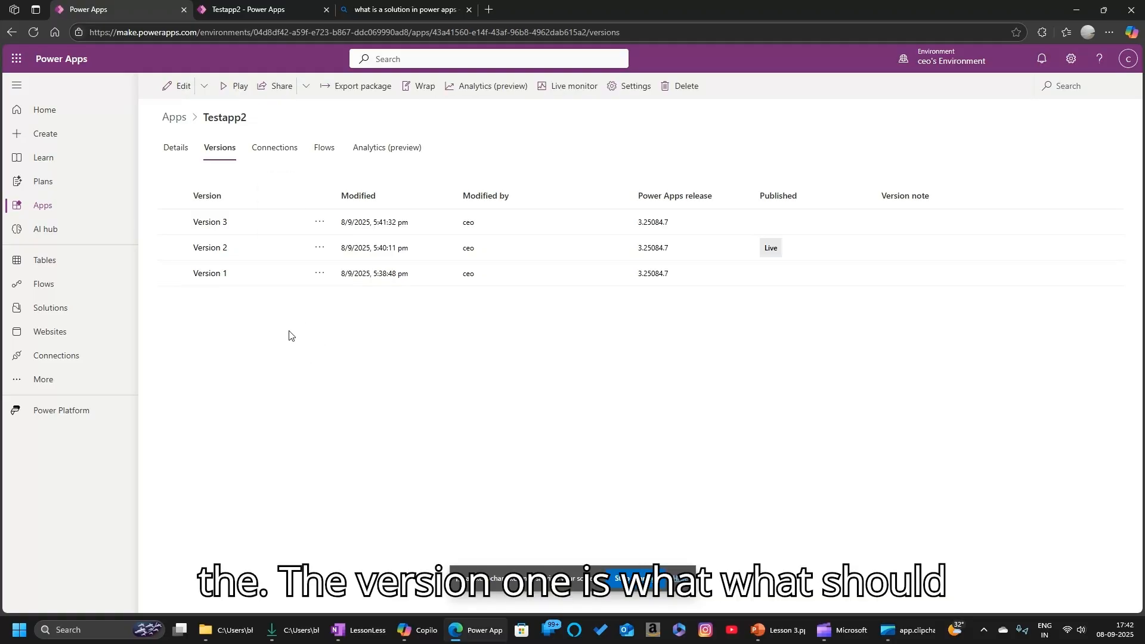
pyautogui.click(321, 276)
pyautogui.click(341, 293)
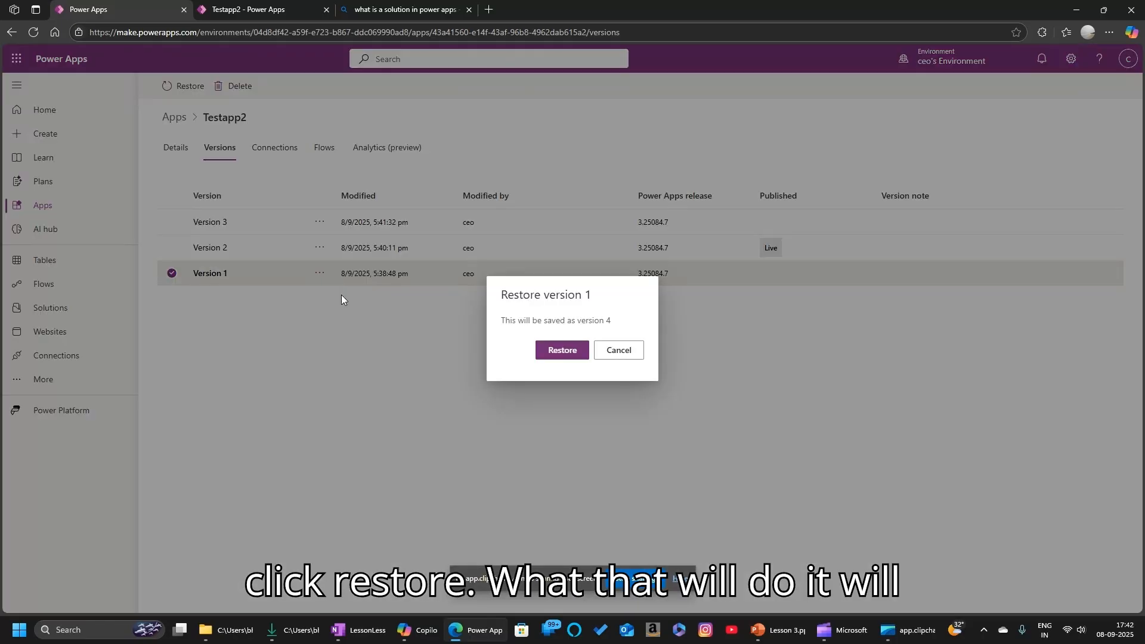
pyautogui.click(566, 350)
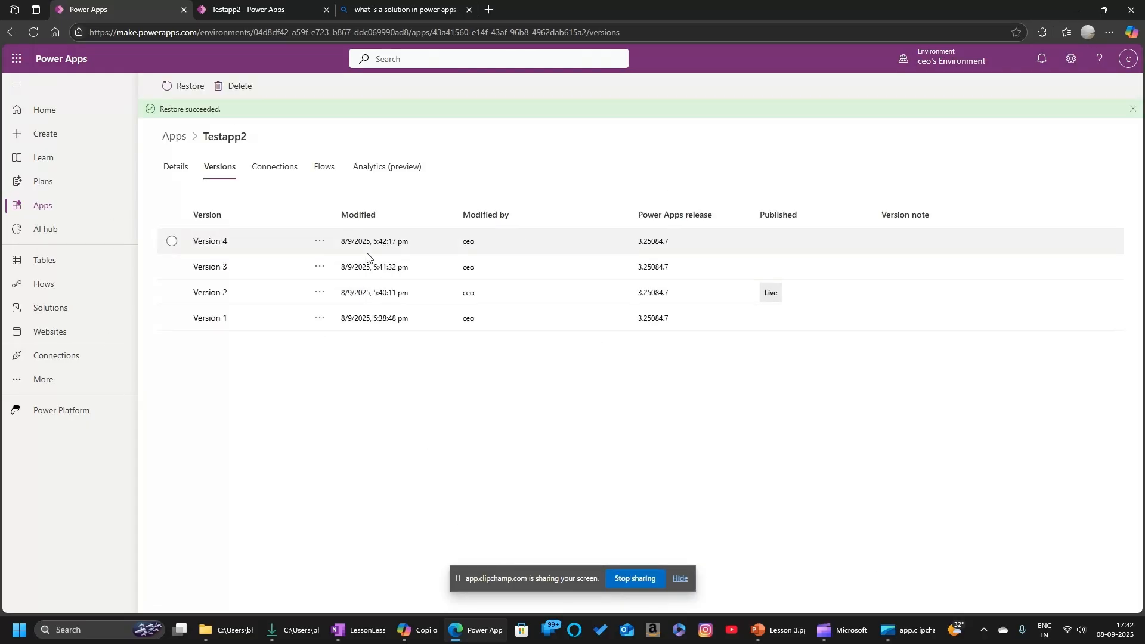
# Step: Publish Version 4 of Testapp2 from the version history
pyautogui.click(320, 241)
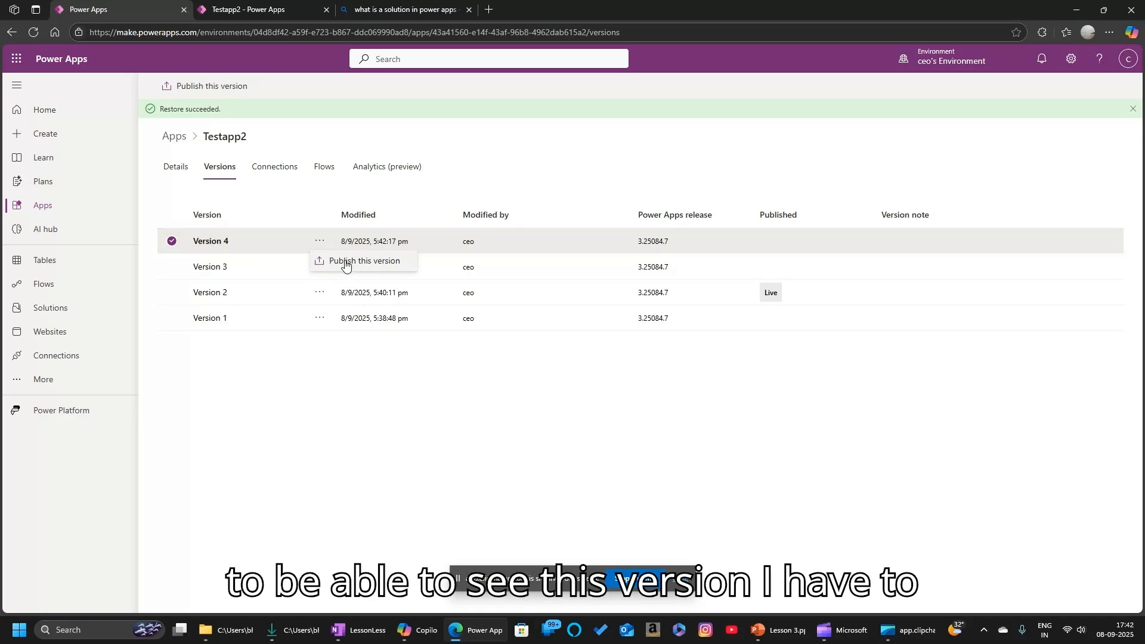
pyautogui.click(343, 262)
pyautogui.click(831, 592)
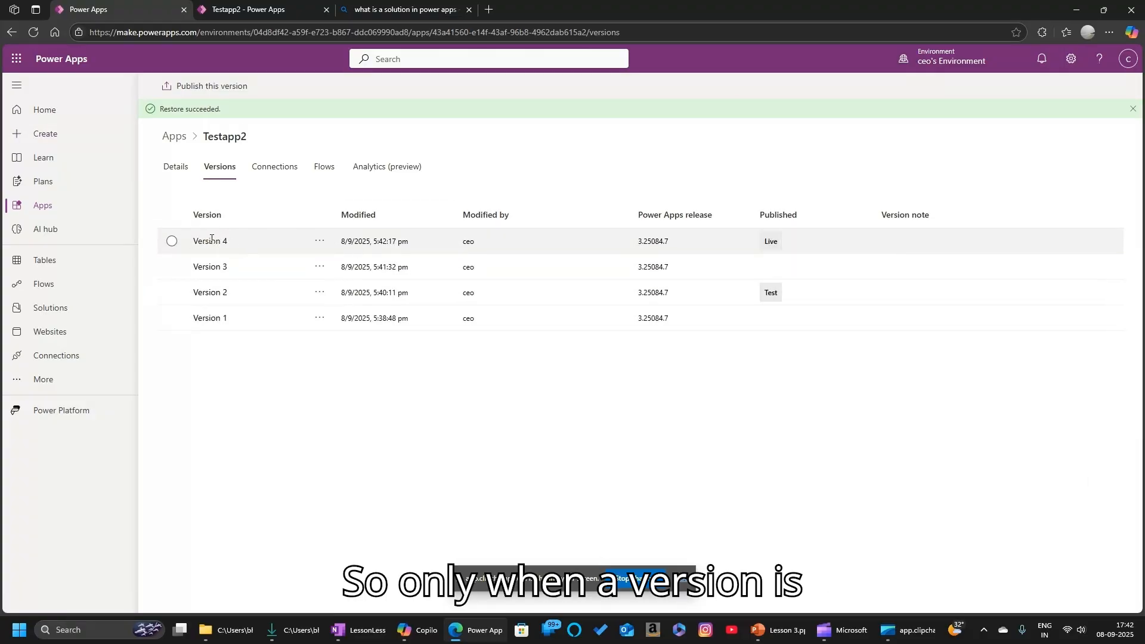
pyautogui.tripleClick(238, 241)
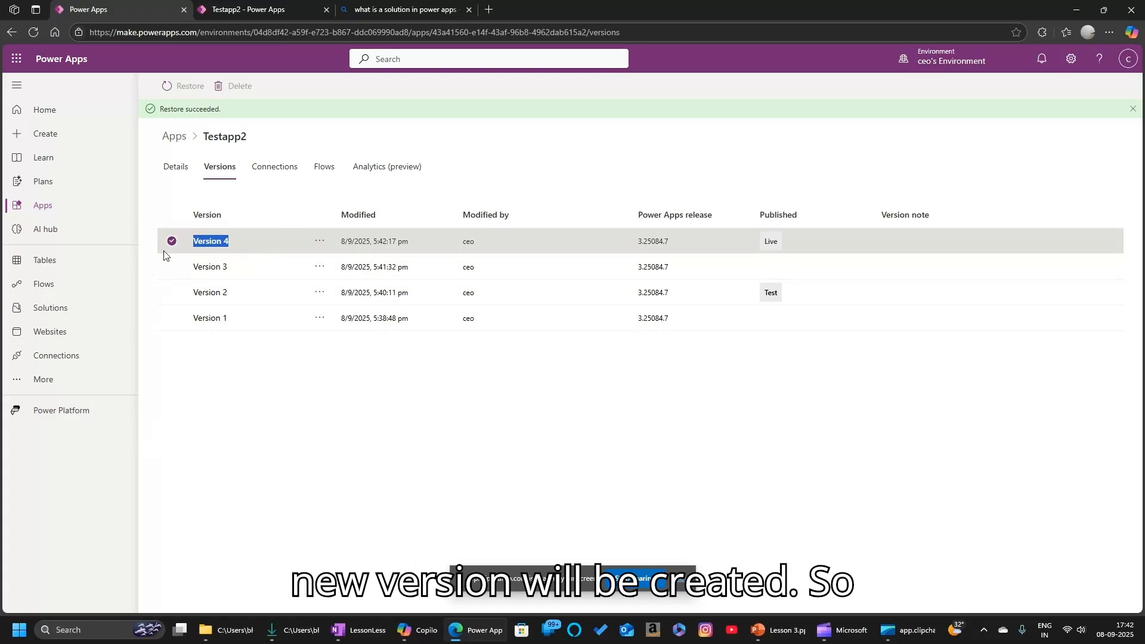
pyautogui.click(307, 416)
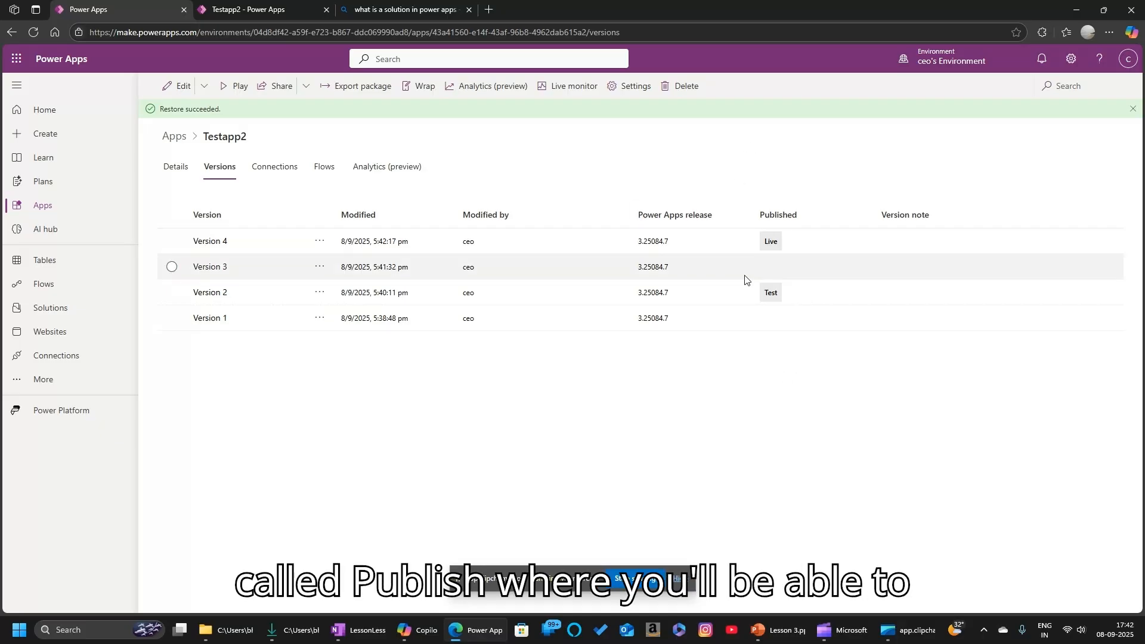
pyautogui.doubleClick(766, 241)
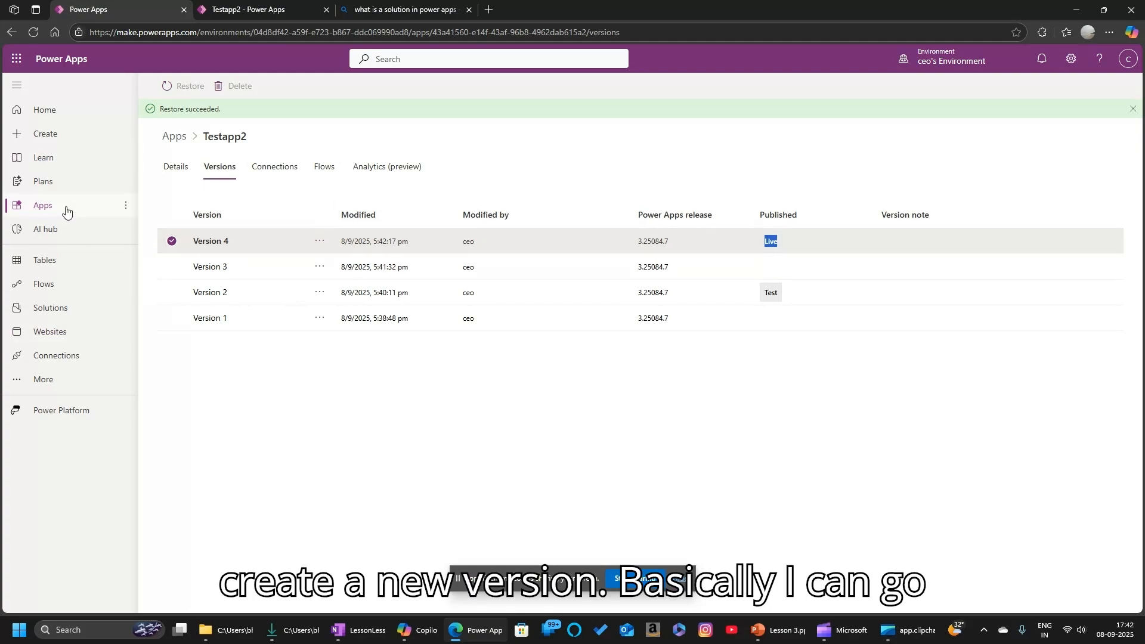
# Step: Play Testapp2 from the apps list and refresh the already open running page to the latest version
pyautogui.click(27, 204)
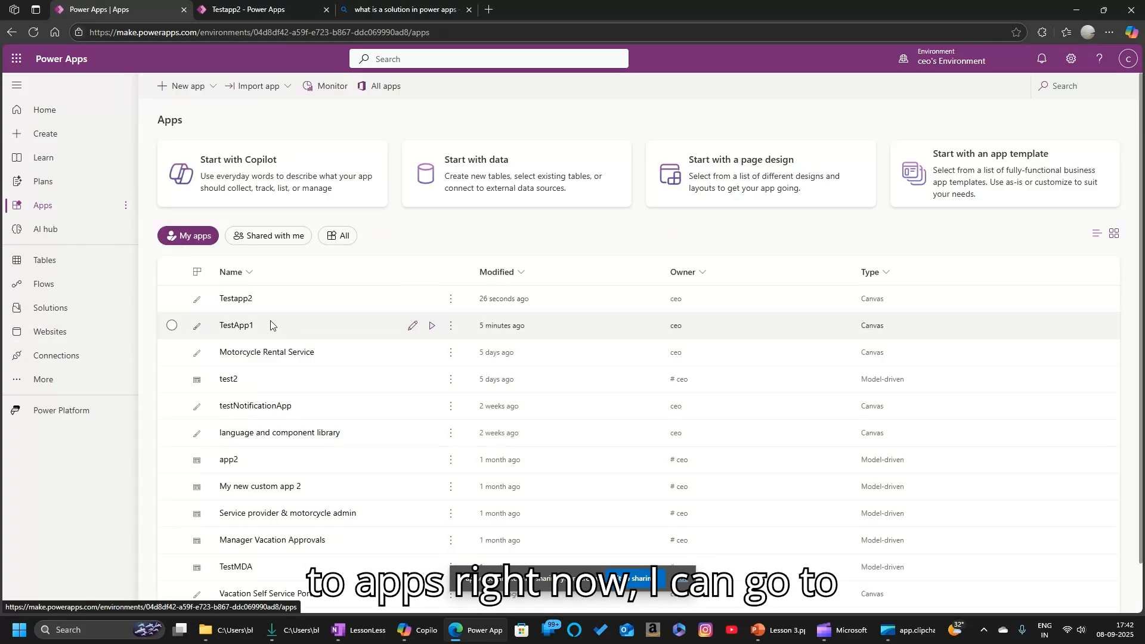
pyautogui.click(432, 298)
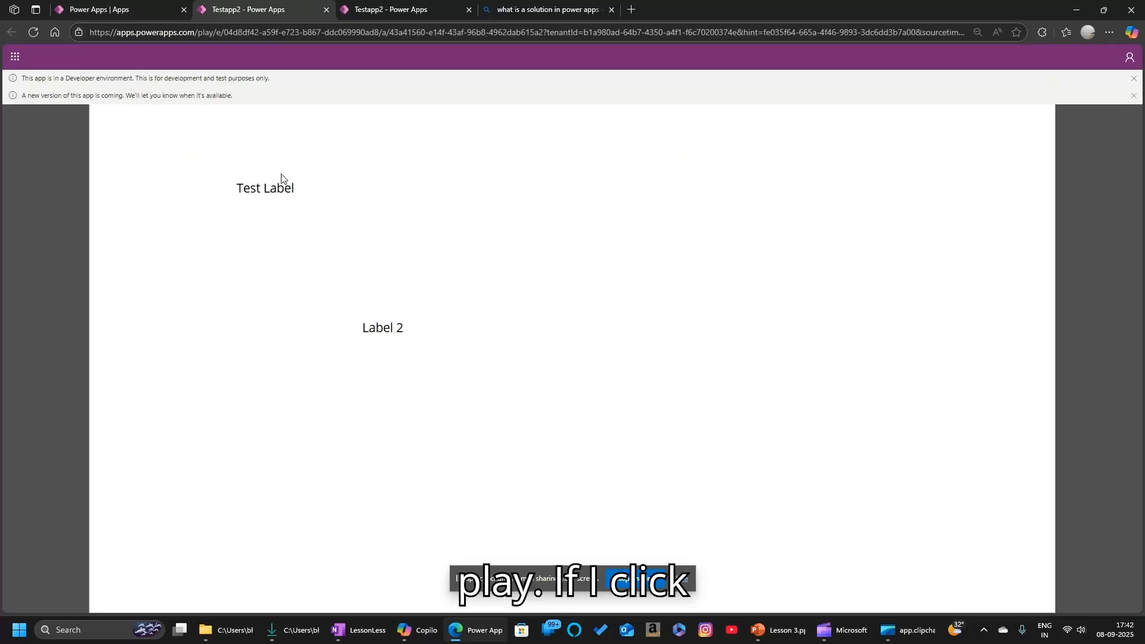
pyautogui.click(1100, 115)
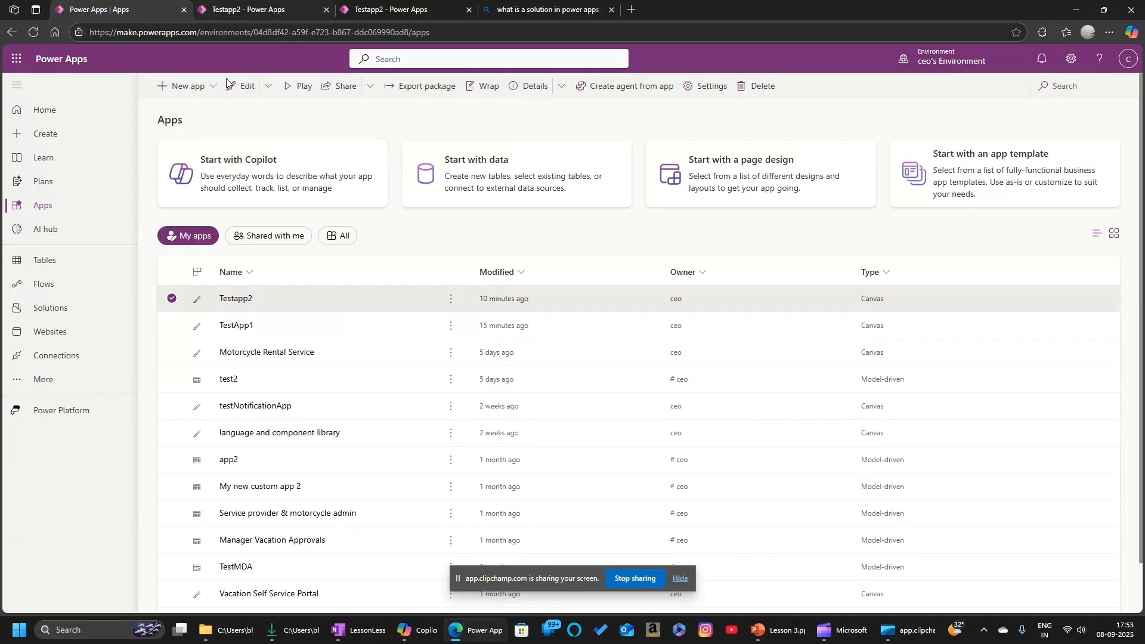
# Step: Open Test solution from the list of solutions
pyautogui.click(264, 8)
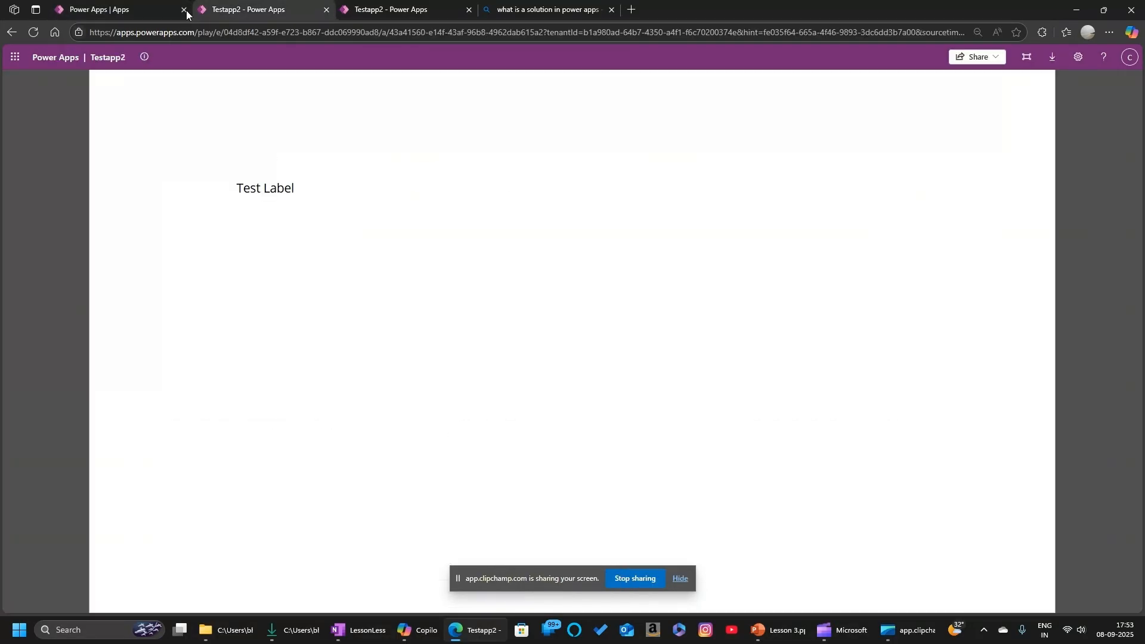
pyautogui.click(143, 8)
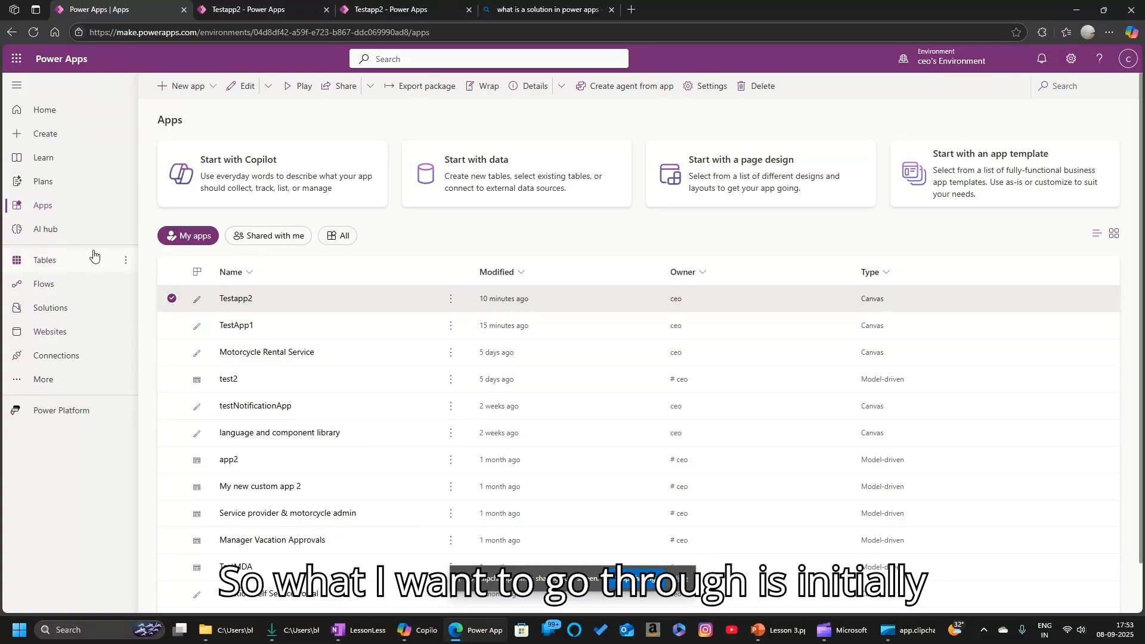
pyautogui.click(41, 307)
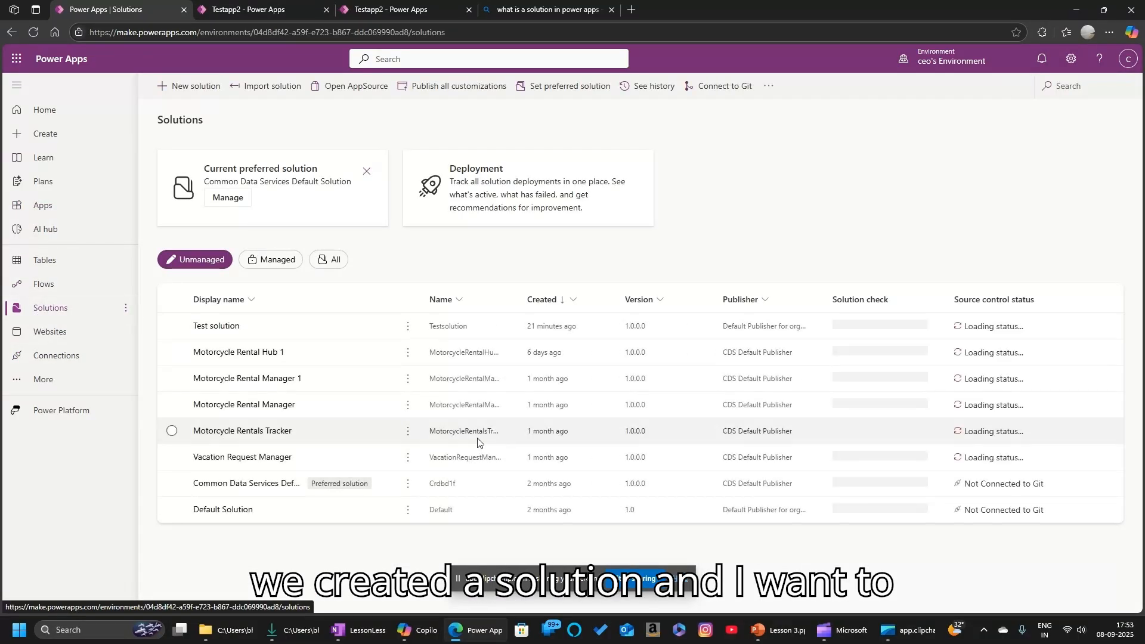
pyautogui.click(226, 328)
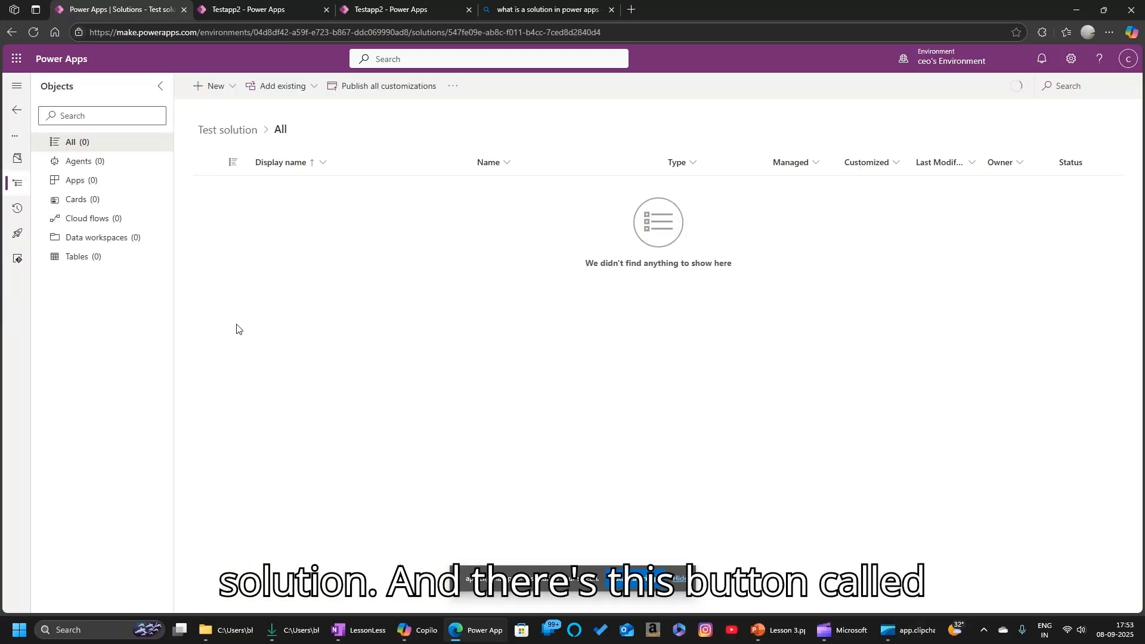
# Step: Add the existing canvas app Testapp2 from outside Dataverse to Test solution
pyautogui.click(280, 87)
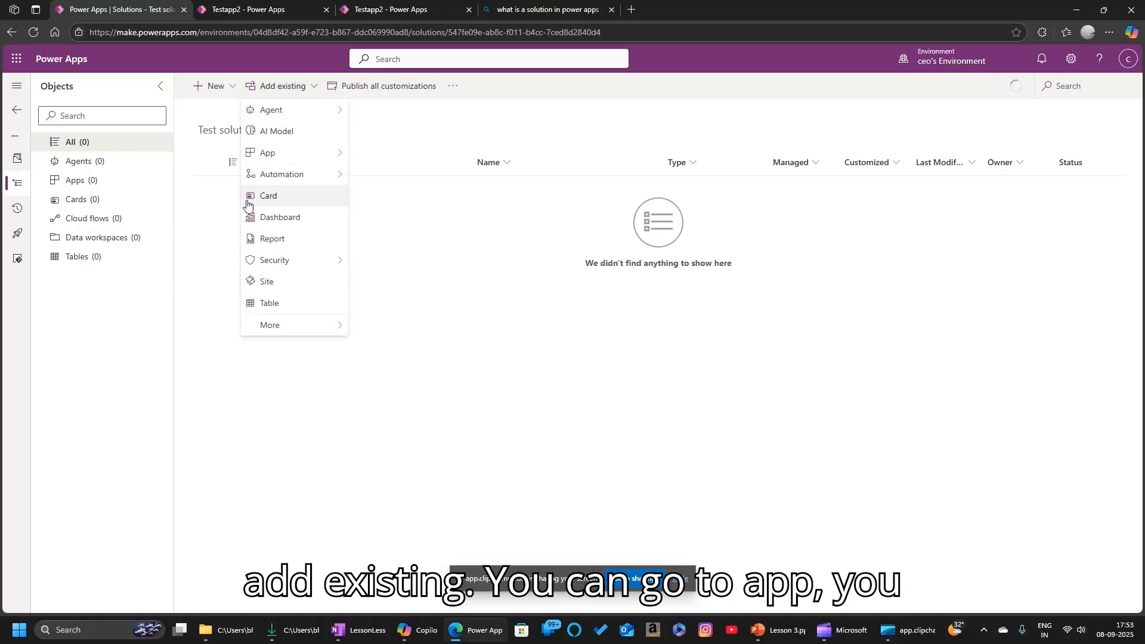
pyautogui.moveTo(340, 153)
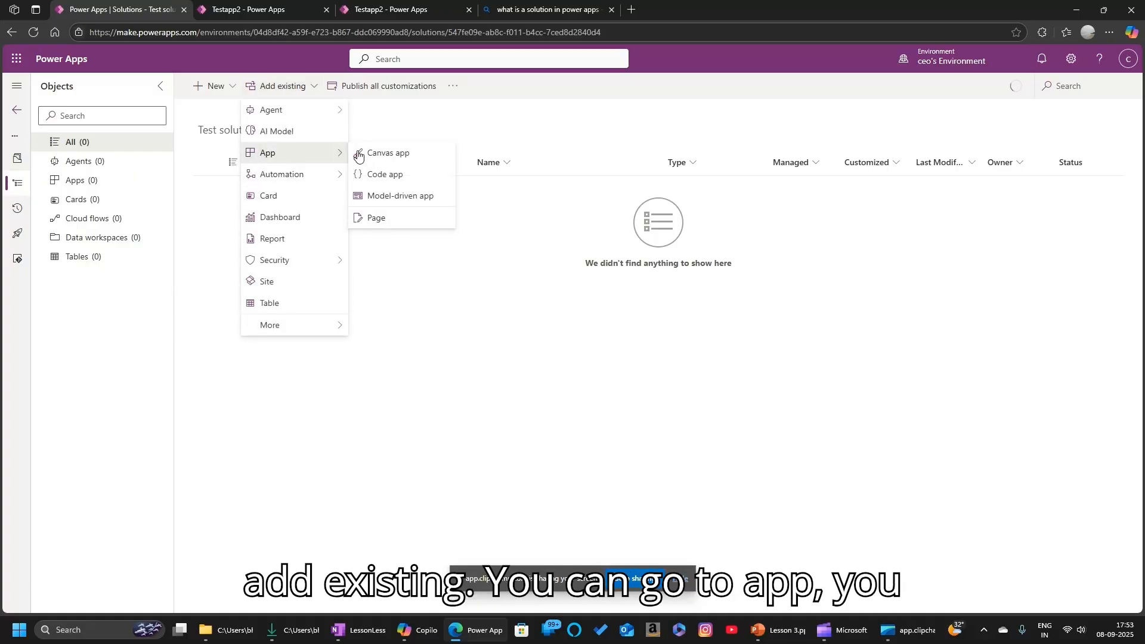
pyautogui.click(387, 155)
pyautogui.rightClick(387, 155)
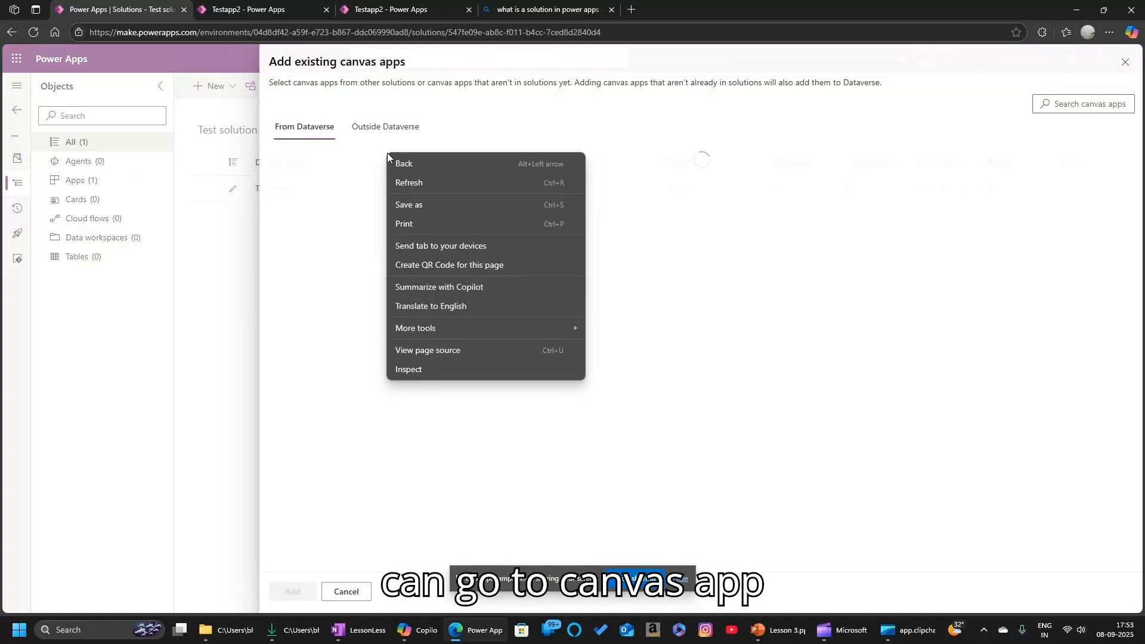
pyautogui.click(345, 404)
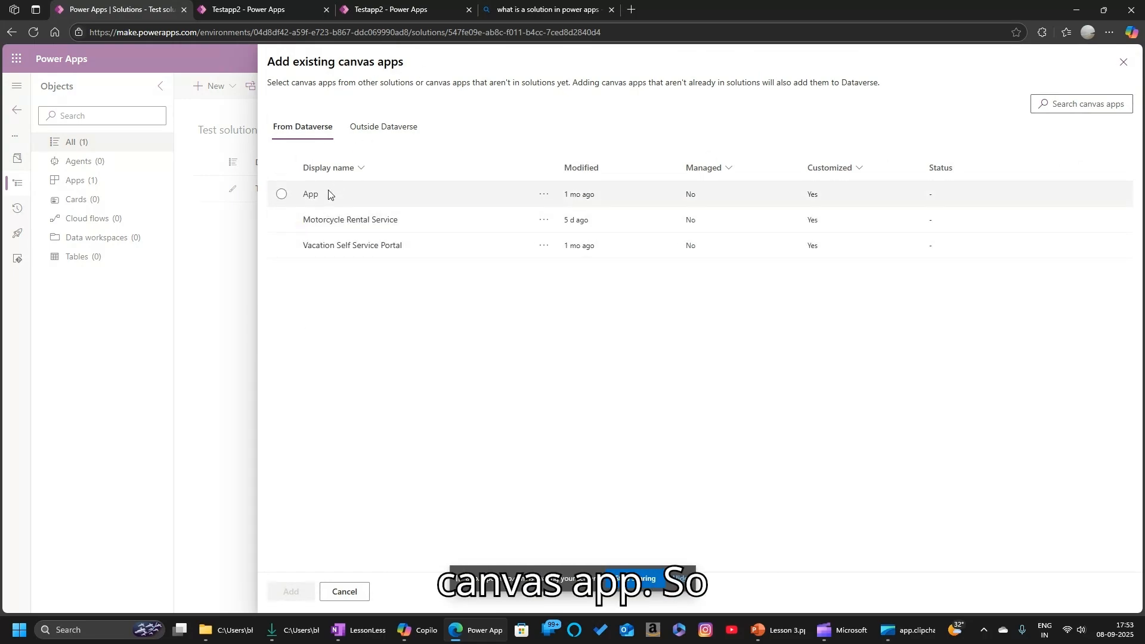
pyautogui.click(388, 134)
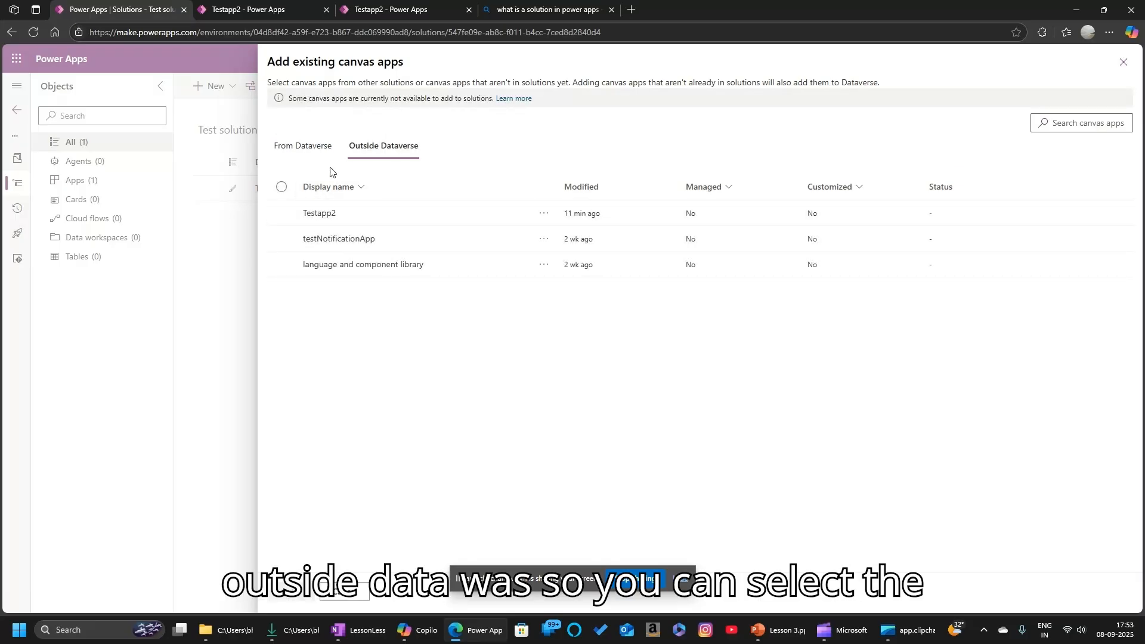
pyautogui.click(302, 145)
pyautogui.click(370, 130)
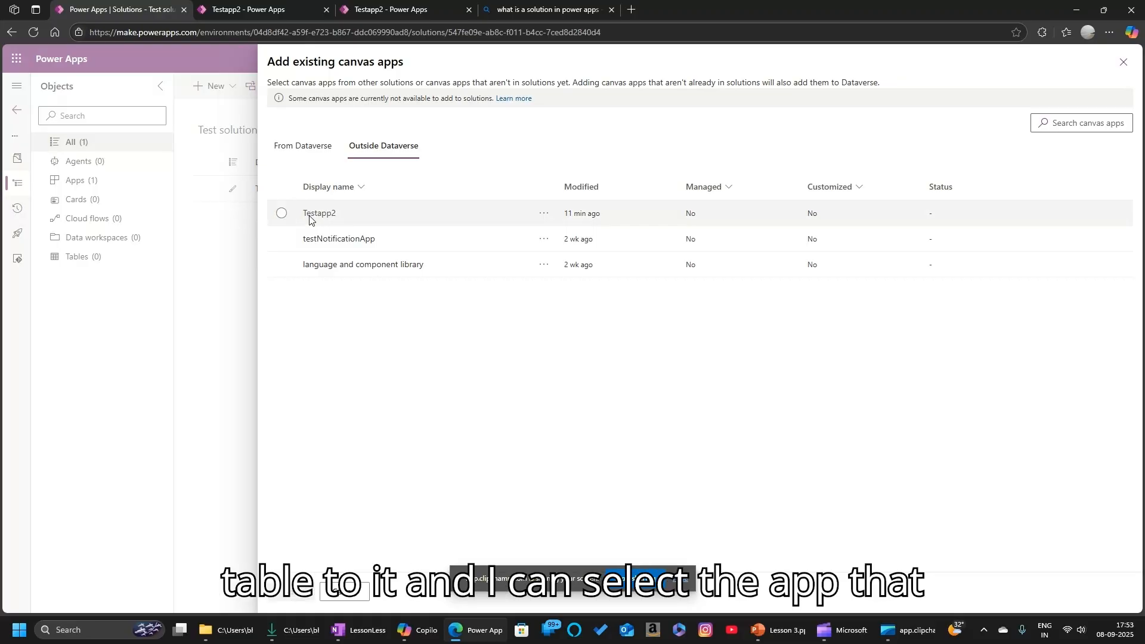
pyautogui.click(281, 213)
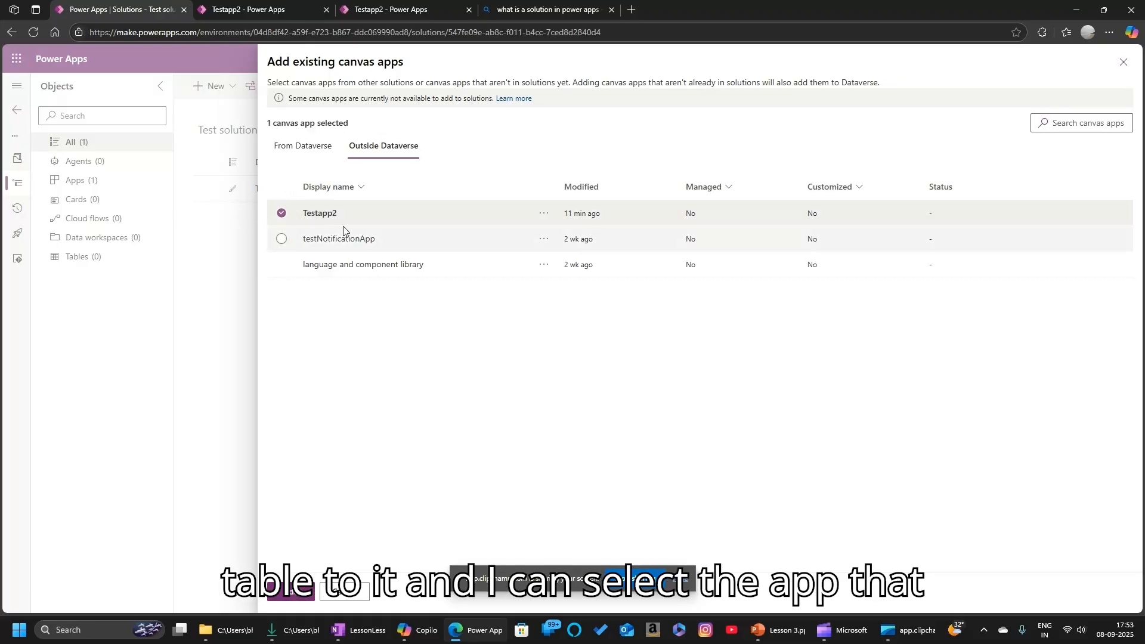
pyautogui.click(310, 595)
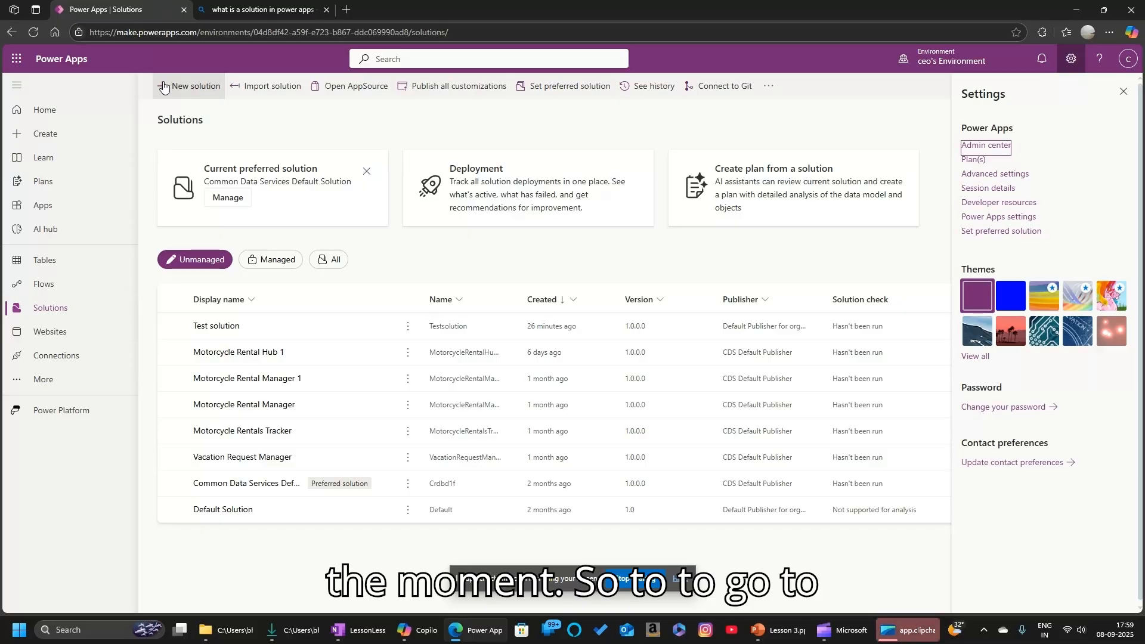
# Step: Show the list of environments available for selection
pyautogui.click(923, 66)
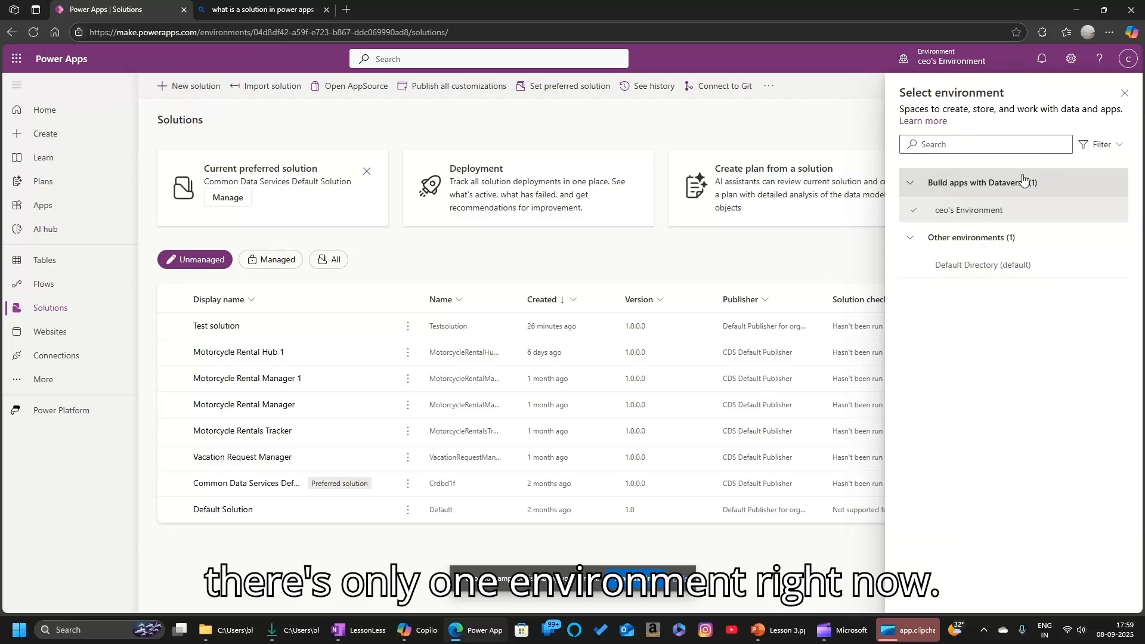
pyautogui.click(965, 63)
pyautogui.click(964, 63)
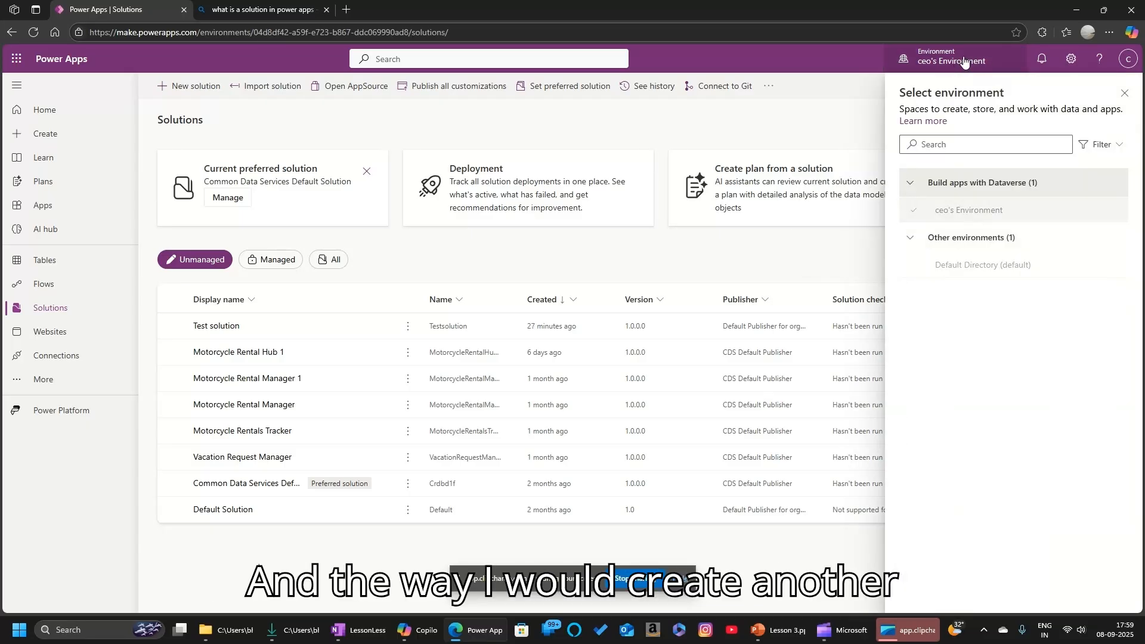
# Step: Go to the Power Platform admin center from the settings, enlarge the page and show the managed environments
pyautogui.click(1071, 59)
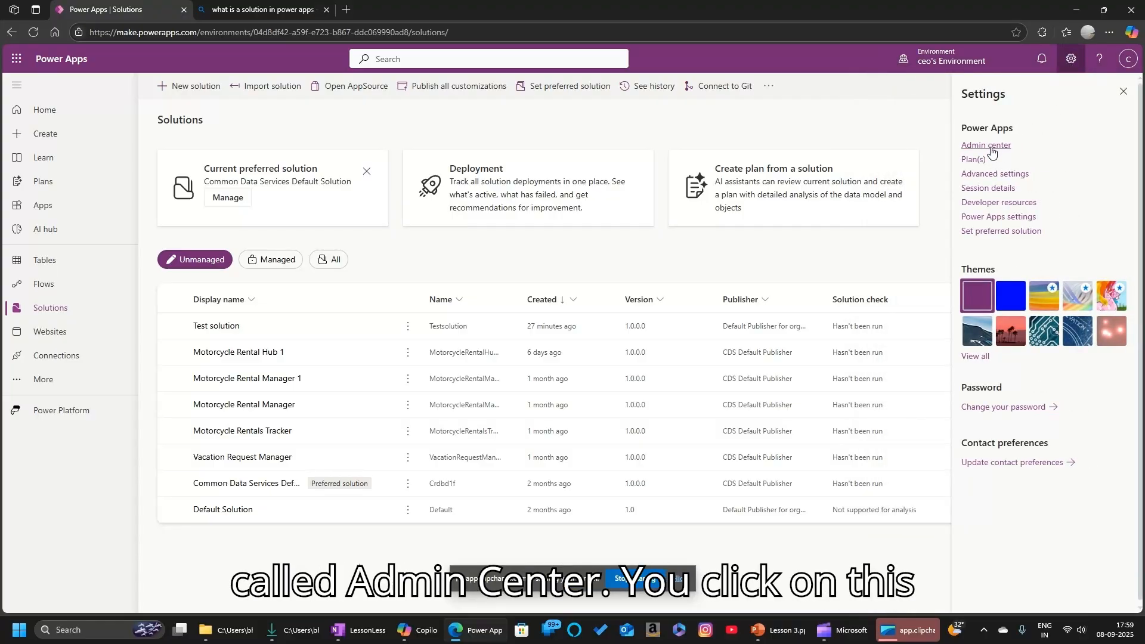
pyautogui.click(991, 148)
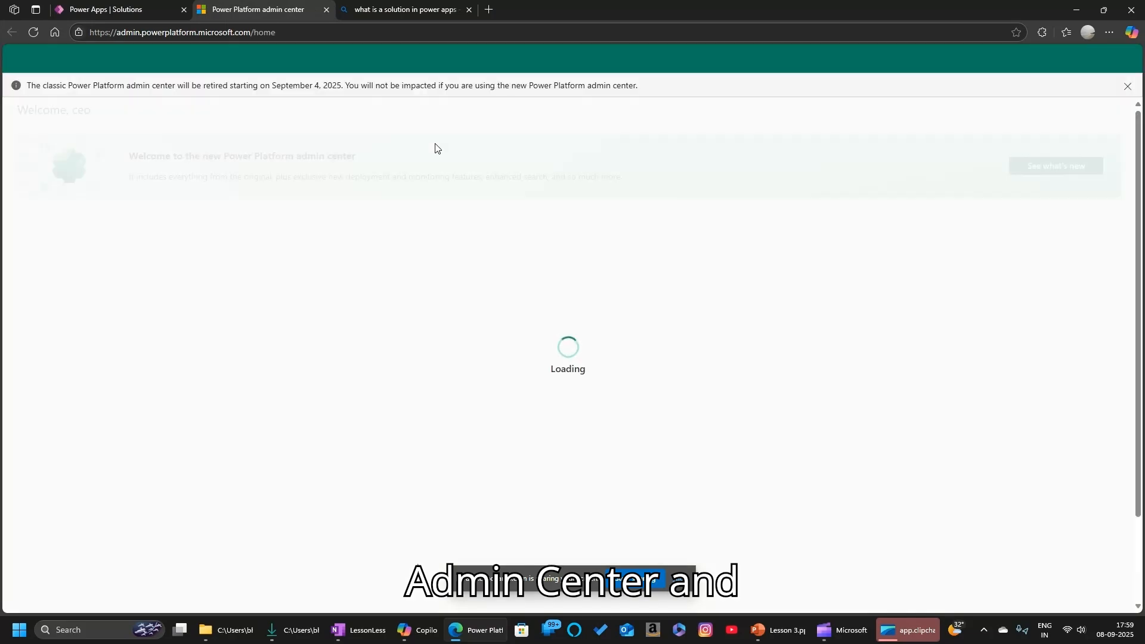
pyautogui.hotkey('ctrl', '+')
pyautogui.hotkey('ctrl', '+')
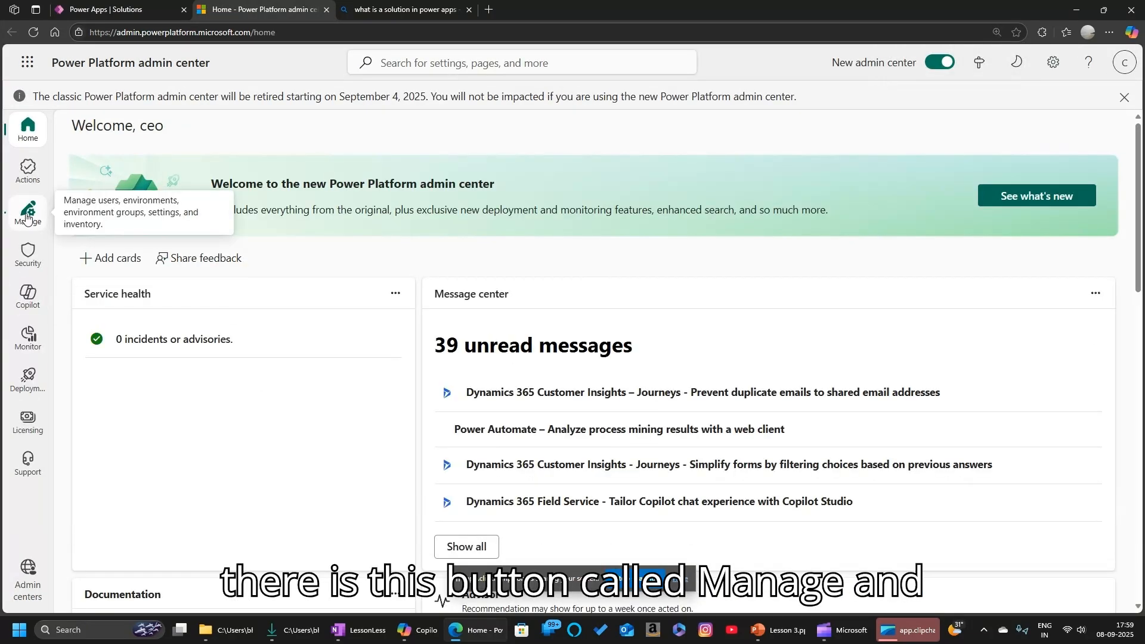
pyautogui.click(25, 221)
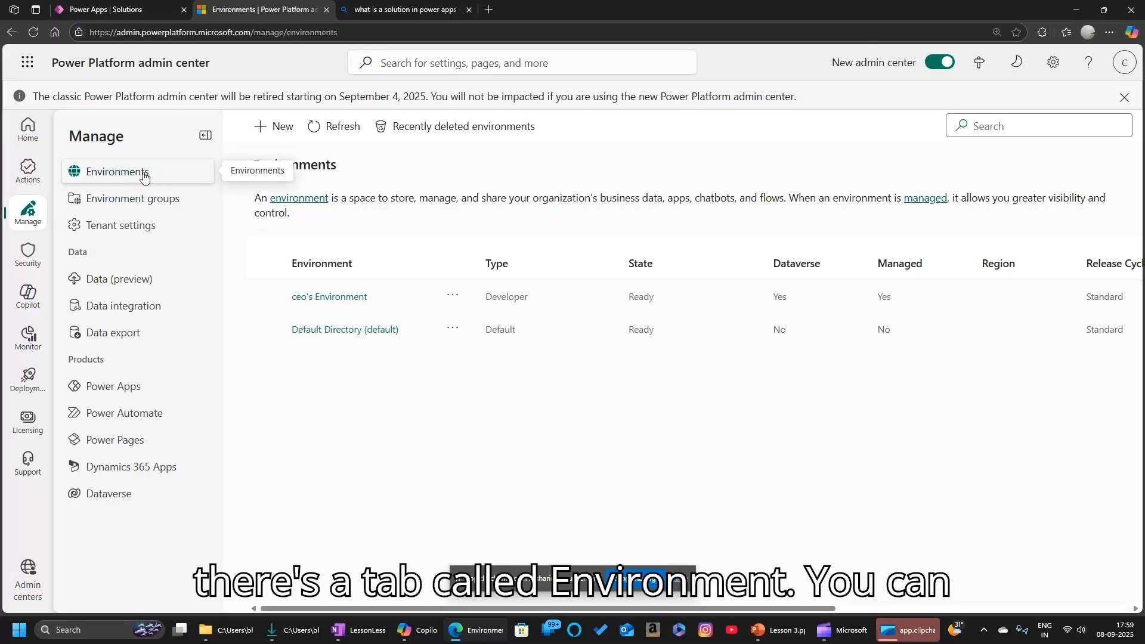
# Step: Start a new environment and name it Env2
pyautogui.click(272, 130)
pyautogui.click(1019, 143)
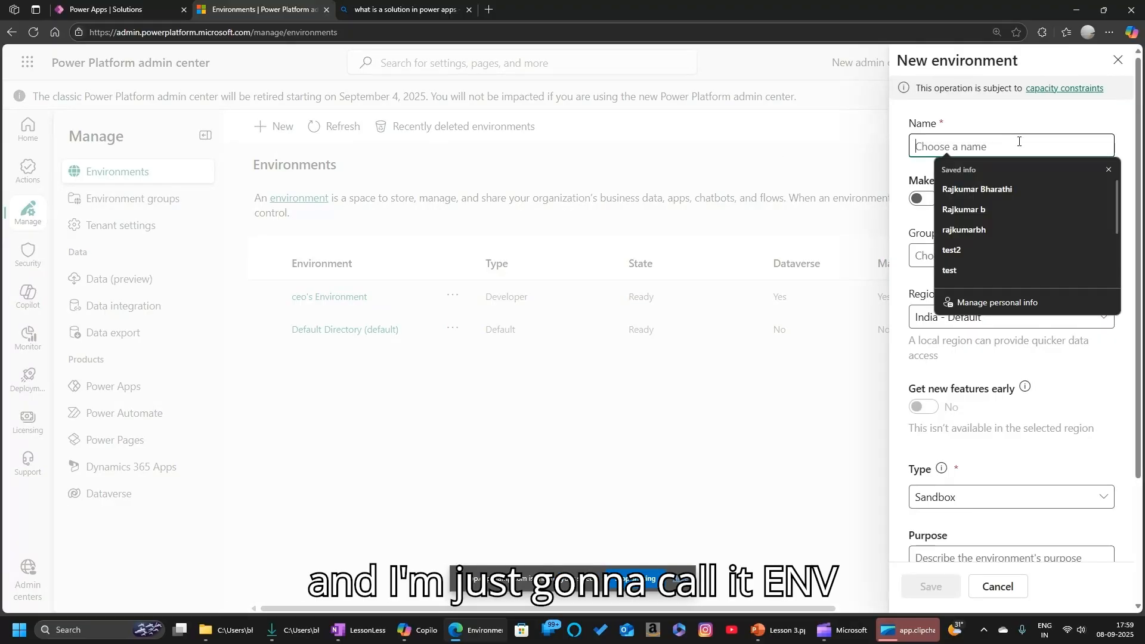
pyautogui.write('Env1')
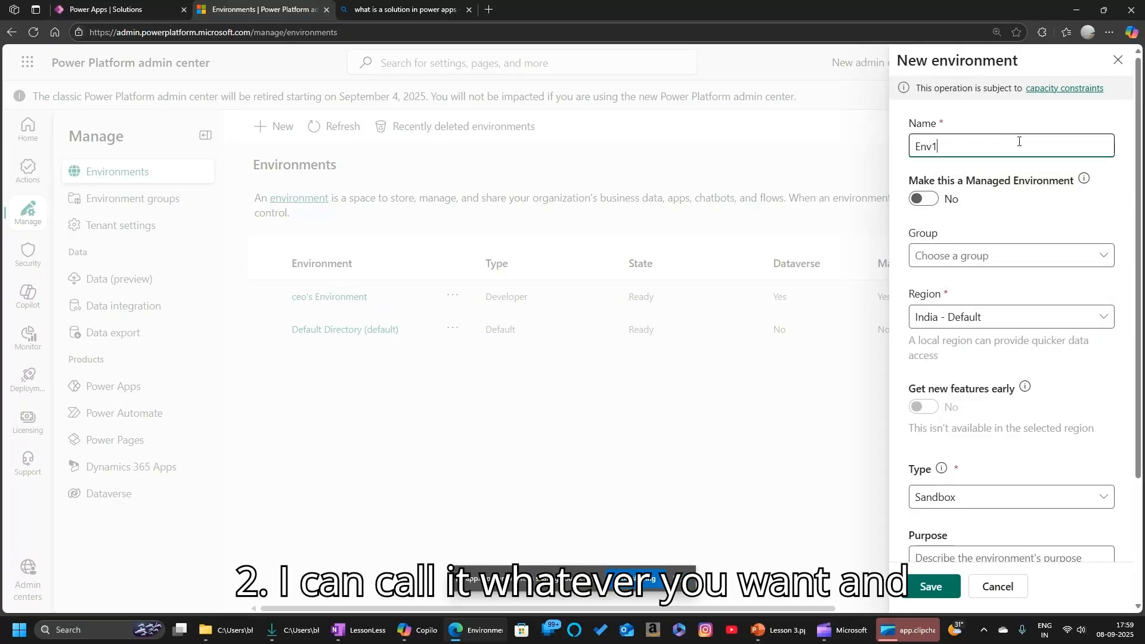
# Step: Set the new environment's group to None and keep its region at India - Default
pyautogui.click(1088, 264)
pyautogui.click(999, 281)
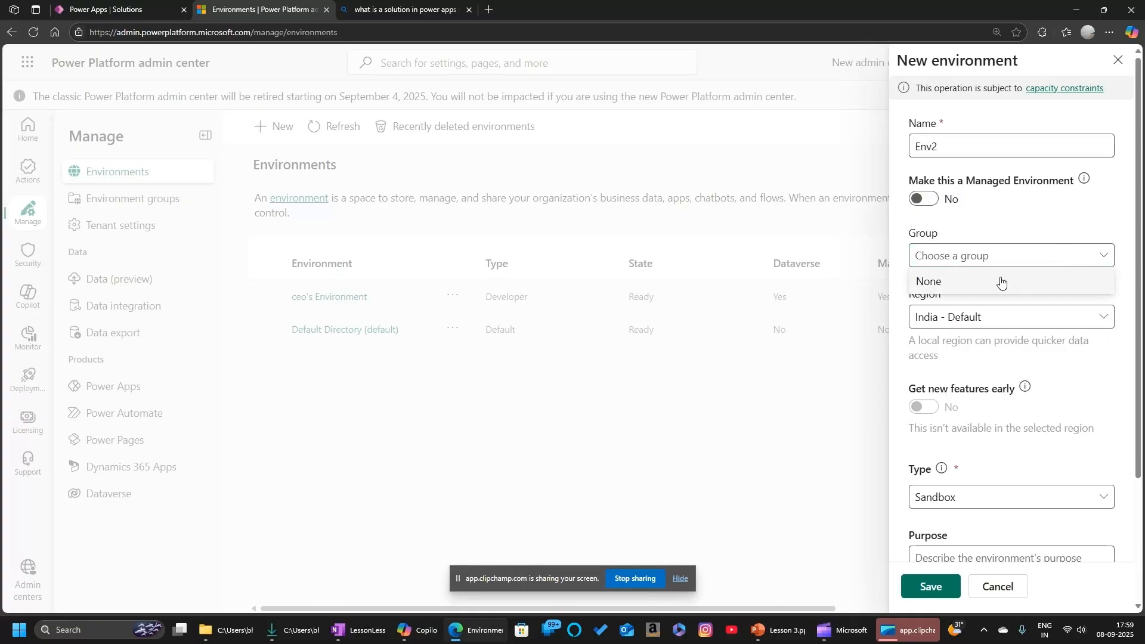
pyautogui.scroll(-1, 1004, 255)
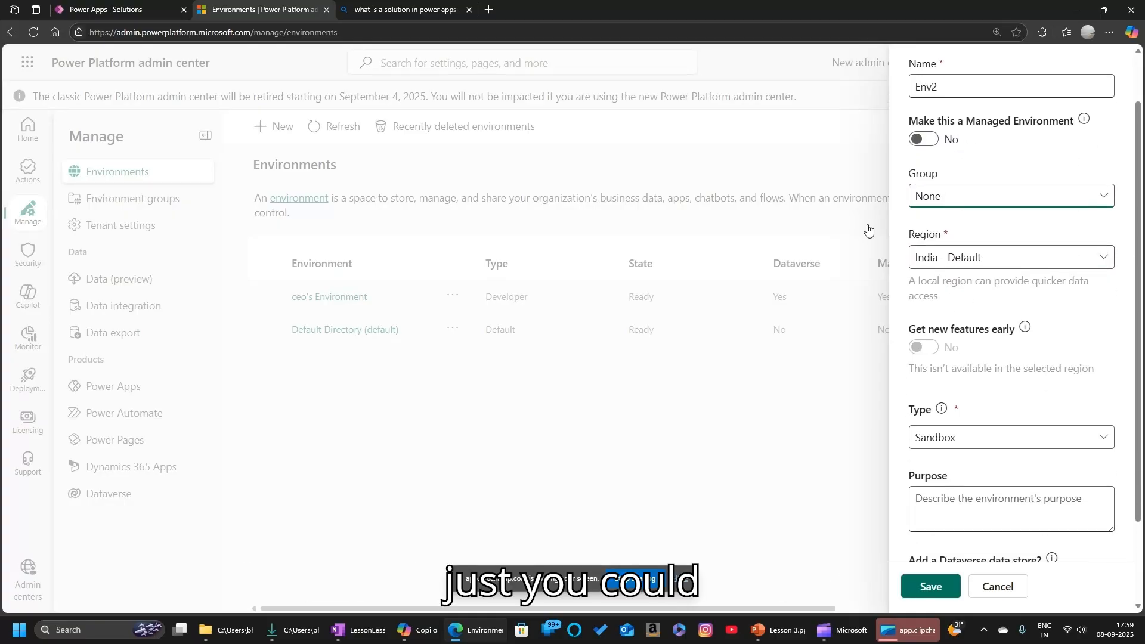
pyautogui.scroll(1, 993, 220)
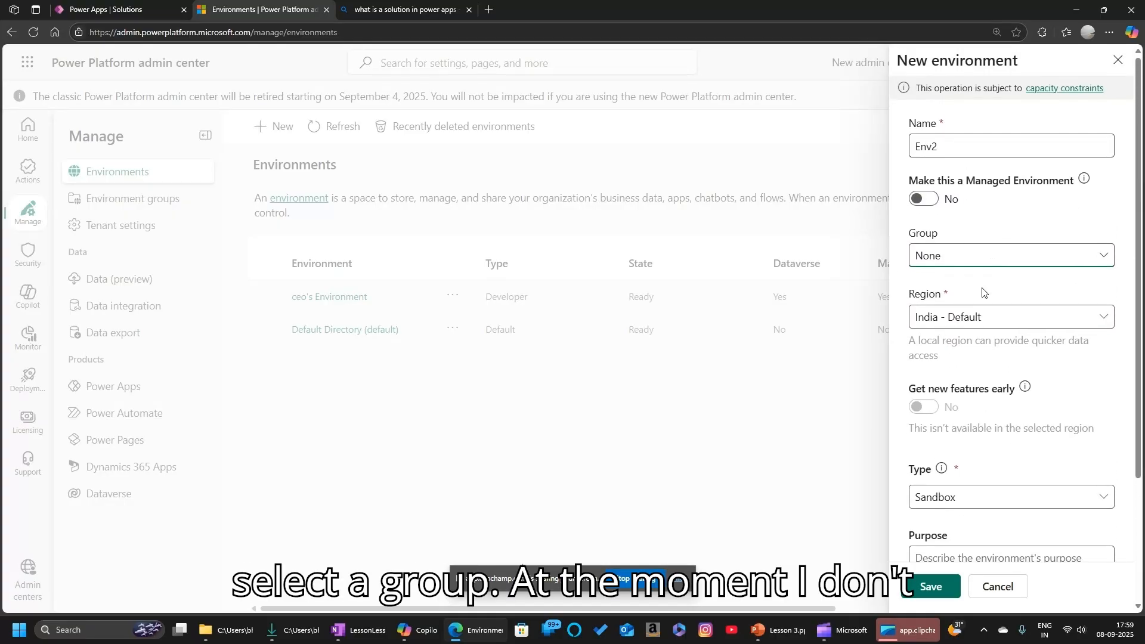
pyautogui.click(1007, 265)
pyautogui.click(1086, 234)
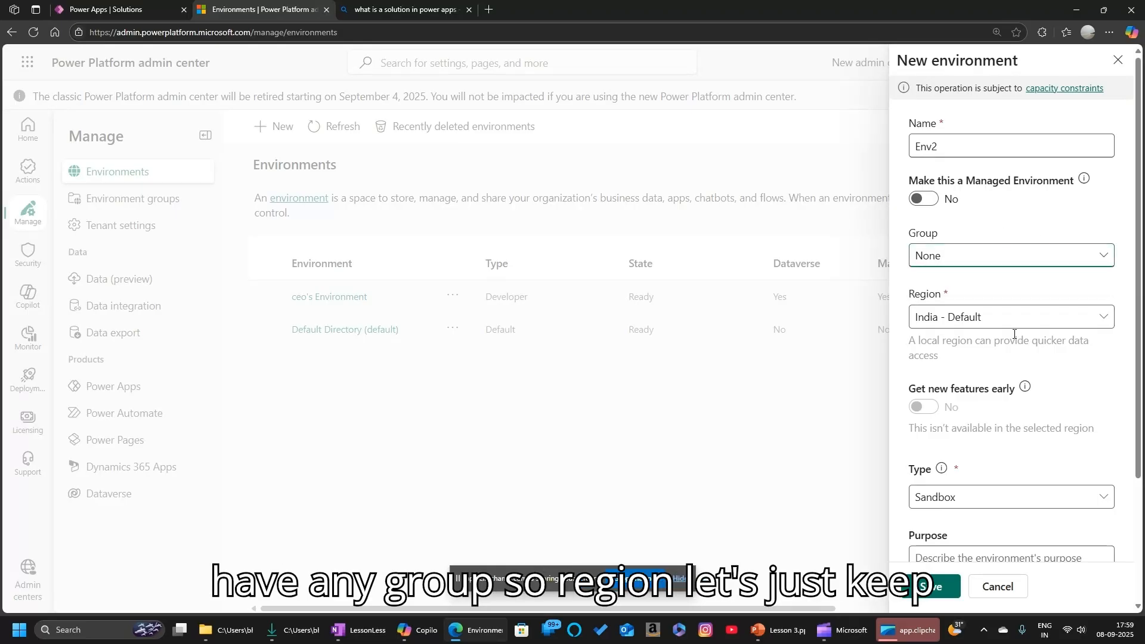
pyautogui.click(952, 312)
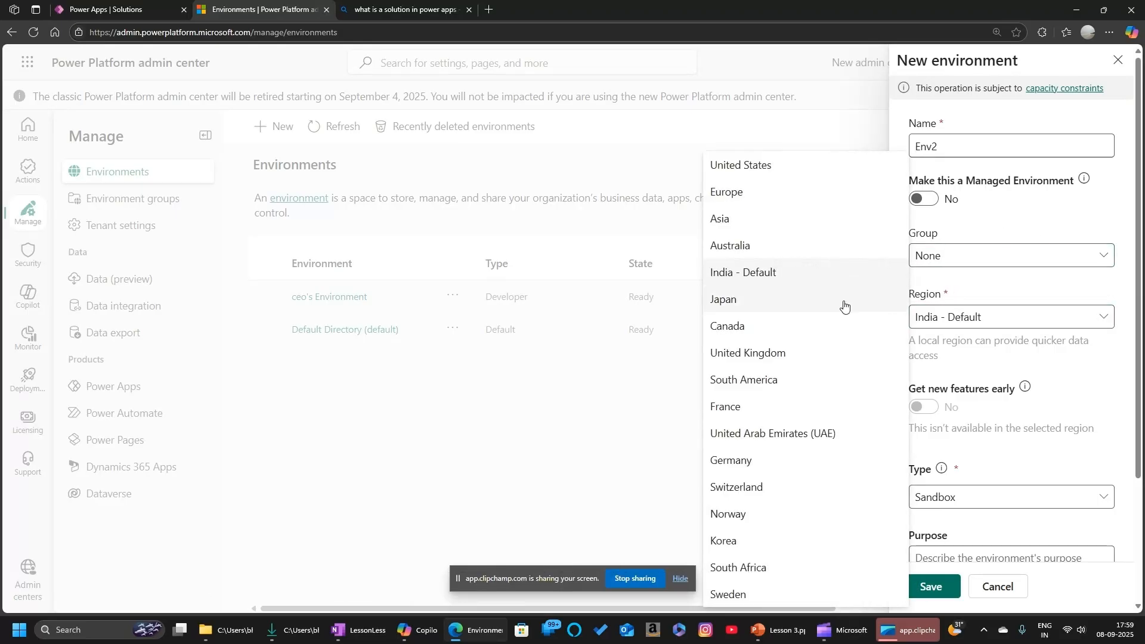
pyautogui.click(1019, 292)
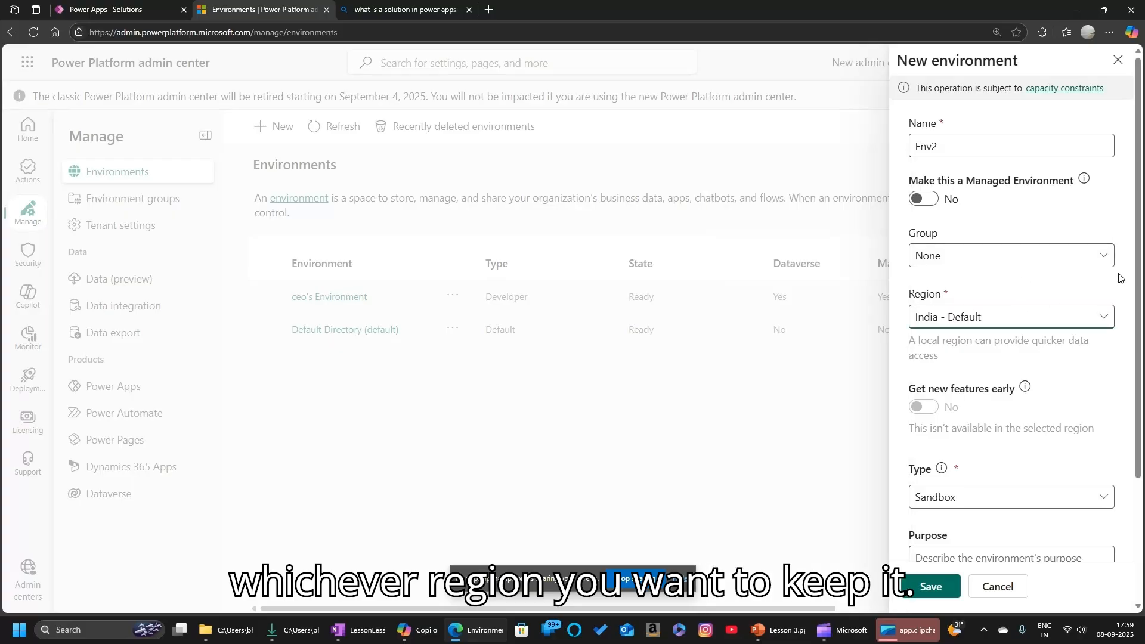
# Step: Set the new environment's type to Developer
pyautogui.scroll(-2, 1007, 352)
pyautogui.click(974, 381)
pyautogui.scroll(-1, 994, 442)
pyautogui.click(1000, 327)
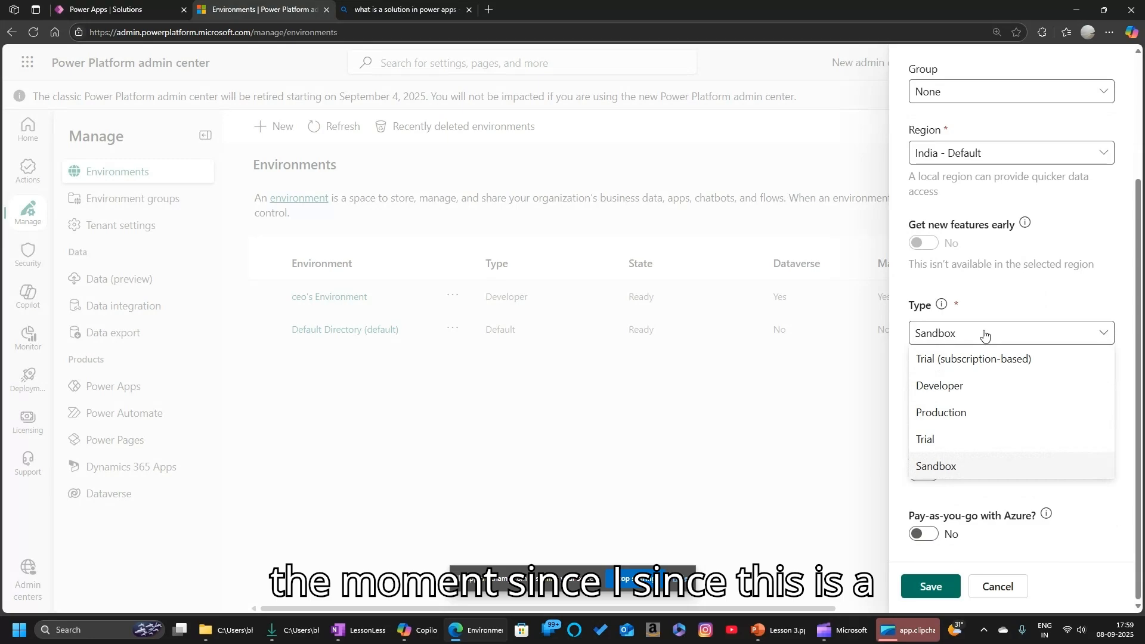
pyautogui.click(978, 387)
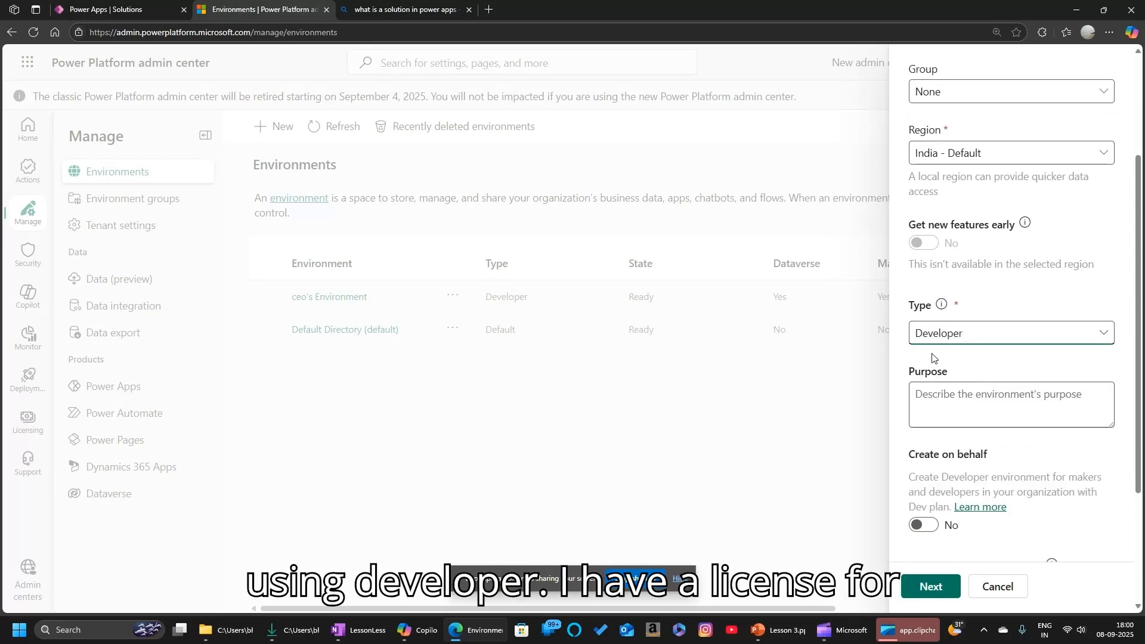
pyautogui.click(960, 331)
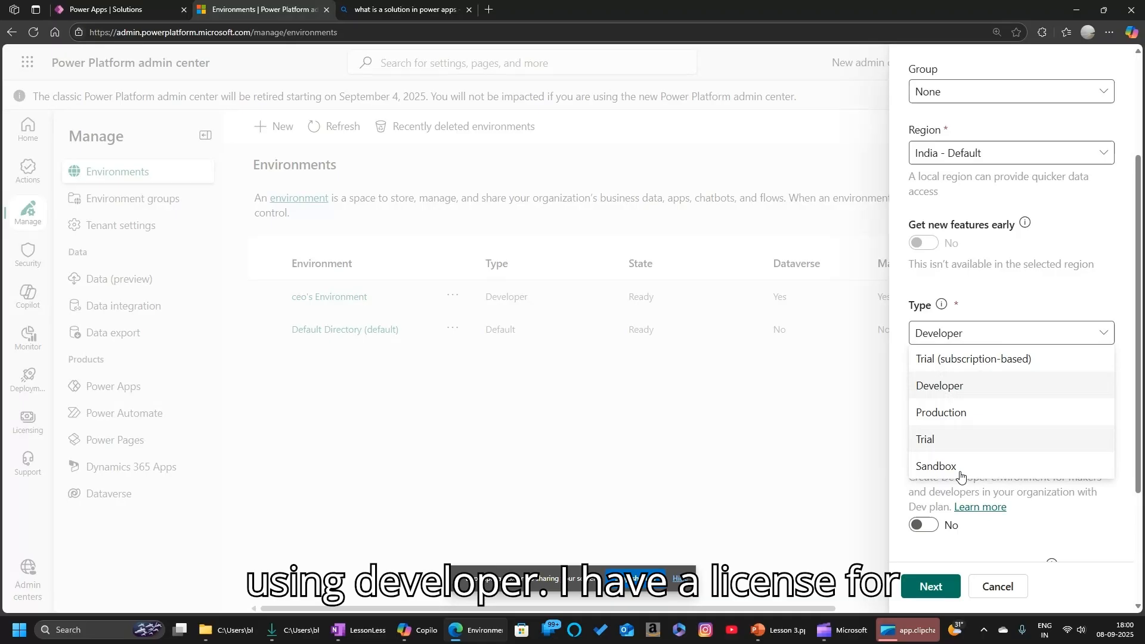
pyautogui.click(963, 393)
pyautogui.scroll(-1, 1003, 279)
pyautogui.scroll(-2, 1004, 280)
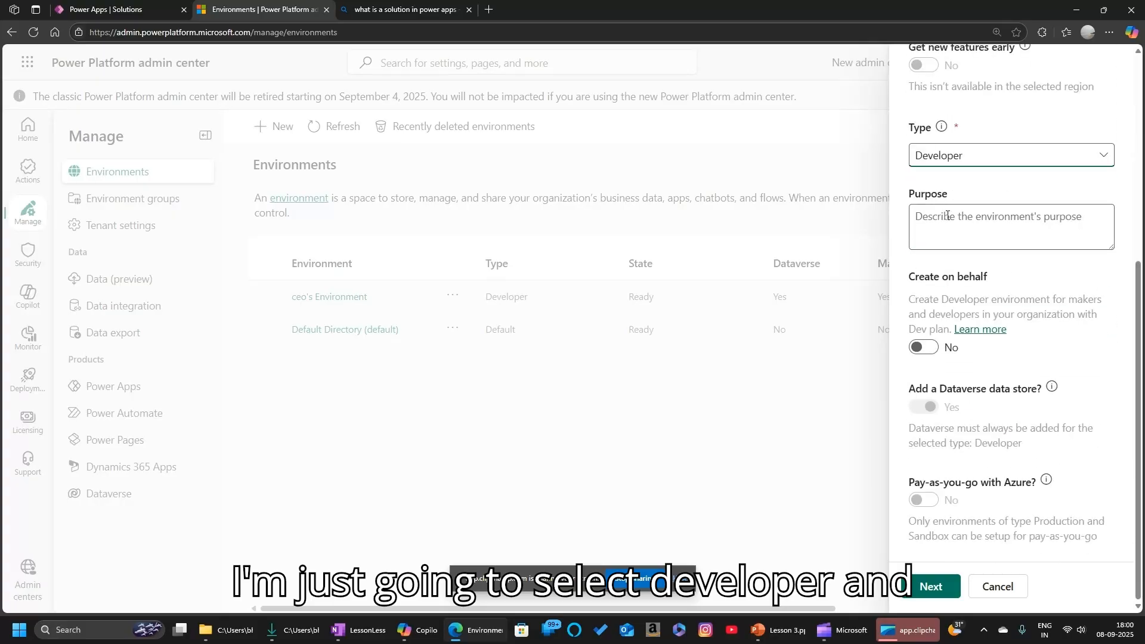
# Step: Enter "New environment demo" as the new environment's purpose
pyautogui.click(945, 213)
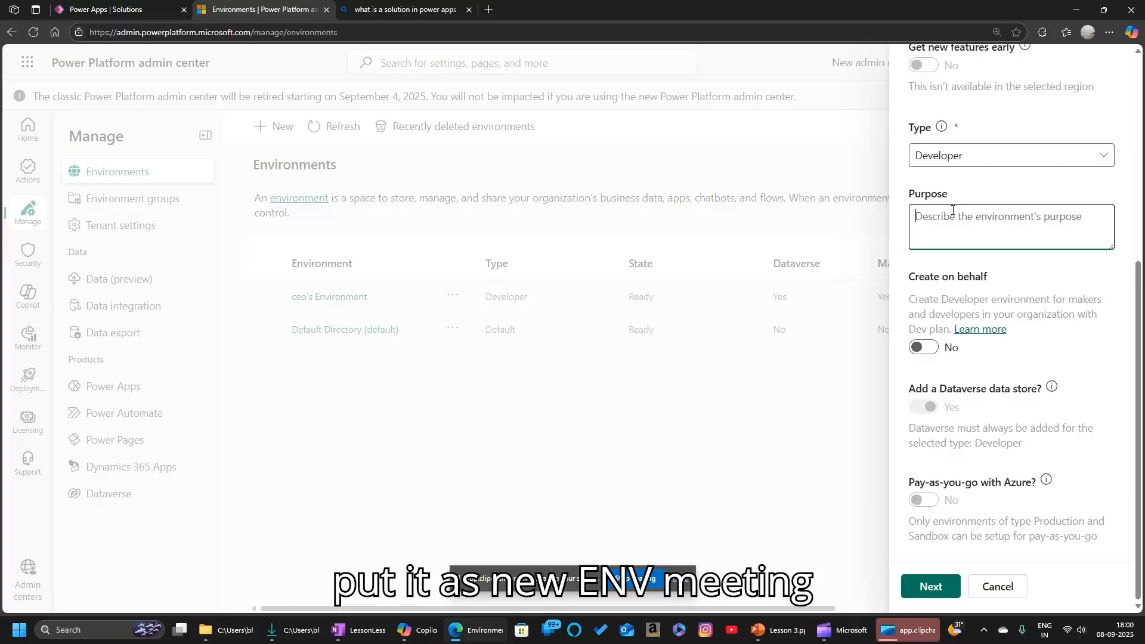
pyautogui.write('New evn ')
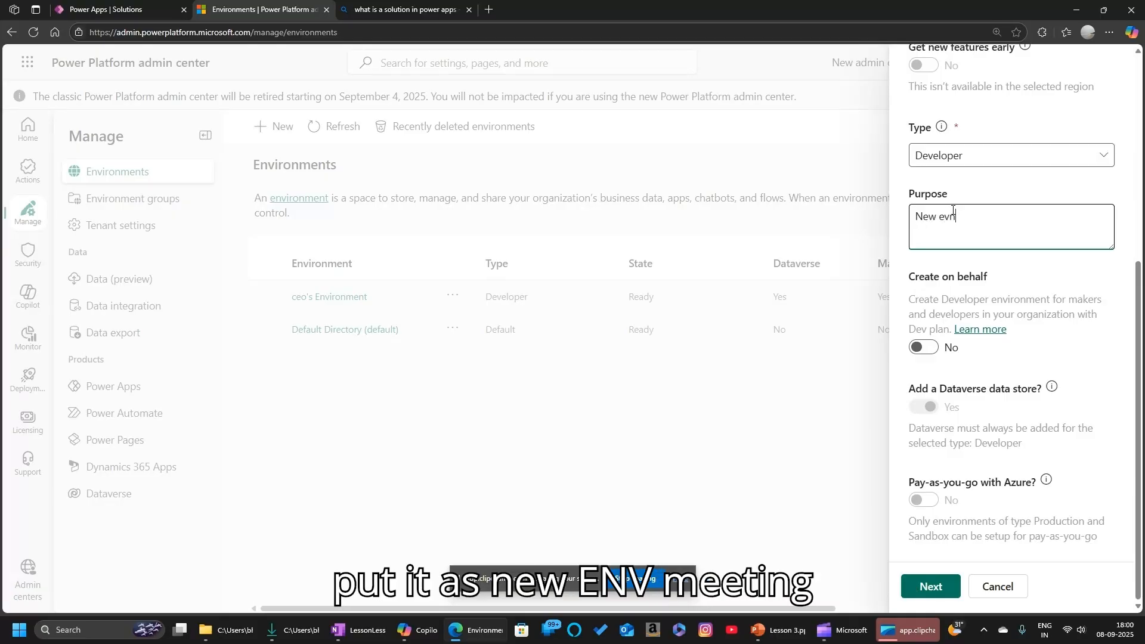
pyautogui.write('rom')
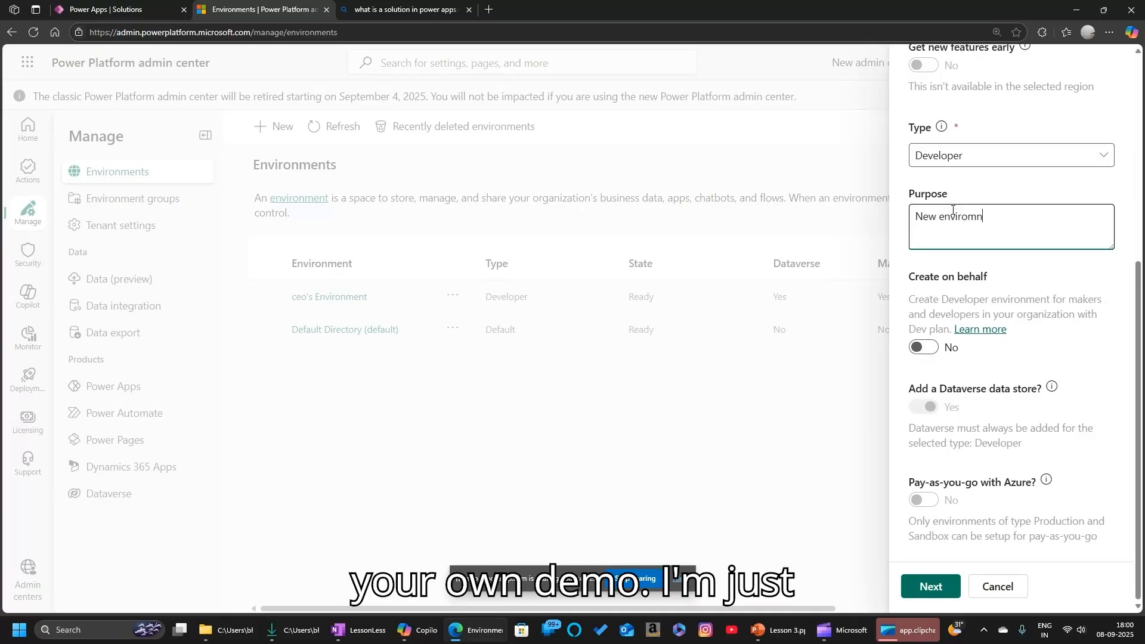
pyautogui.write('emnt demo')
pyautogui.rightClick(978, 218)
pyautogui.click(945, 232)
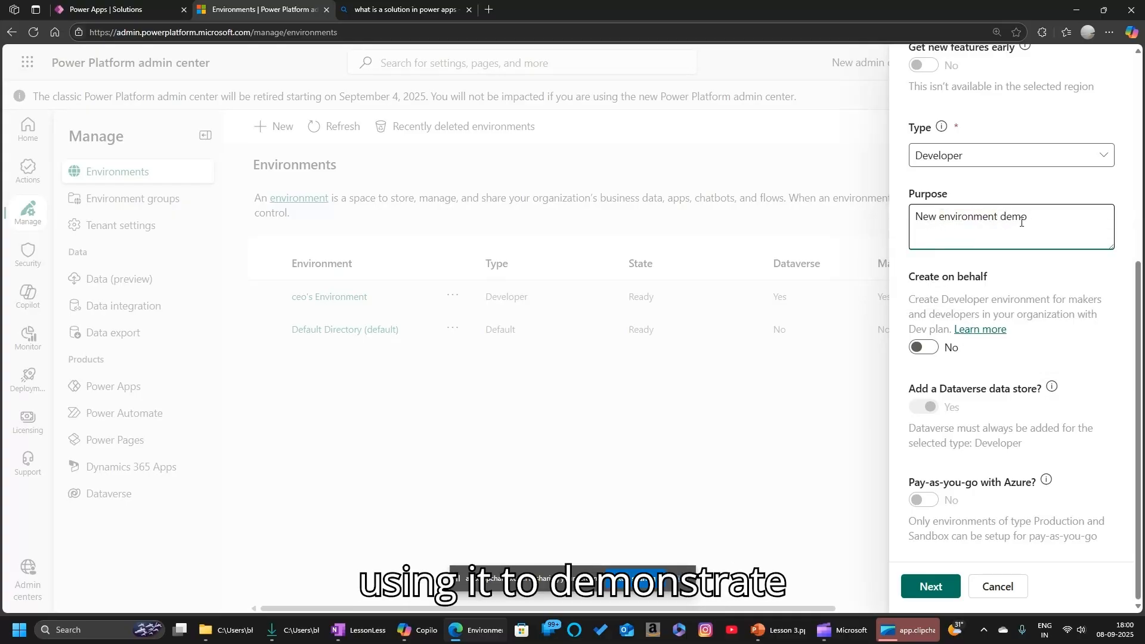
pyautogui.moveTo(1028, 220); pyautogui.dragTo(869, 221)
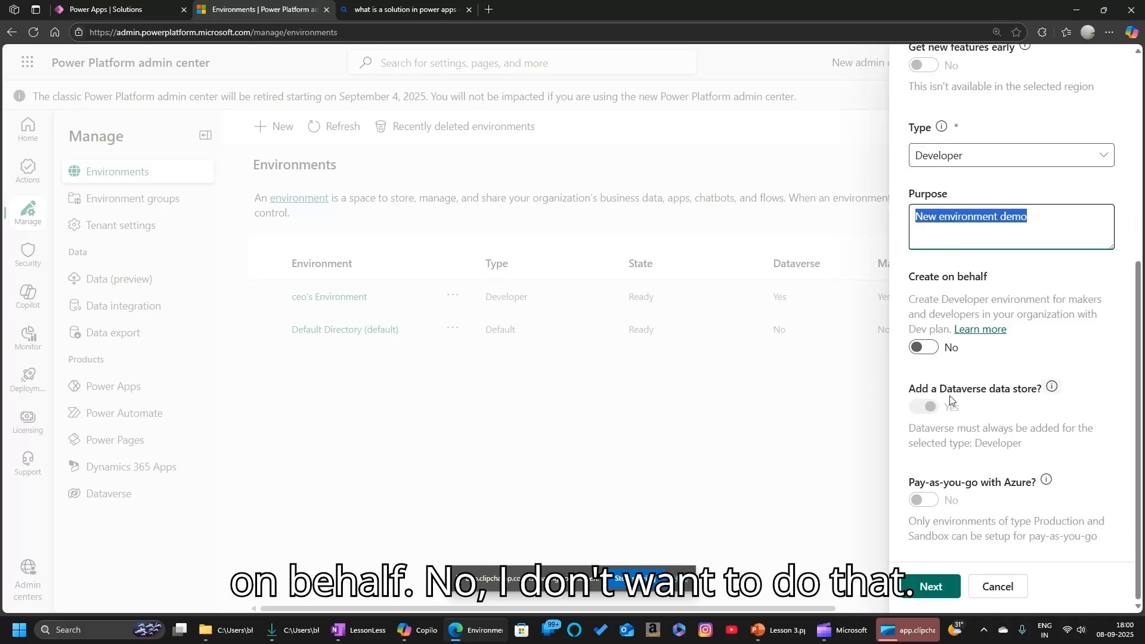
# Step: Set the new environment's Dataverse currency to INR (₹), turn on deployment of sample apps and data, and save it
pyautogui.click(938, 589)
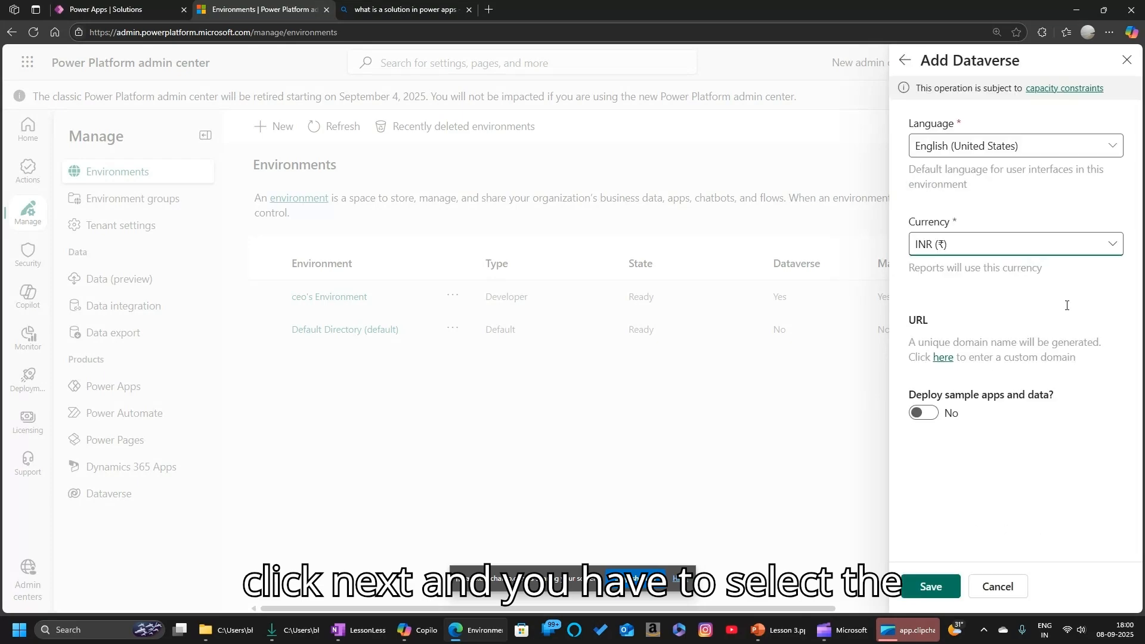
pyautogui.click(995, 248)
pyautogui.click(1039, 200)
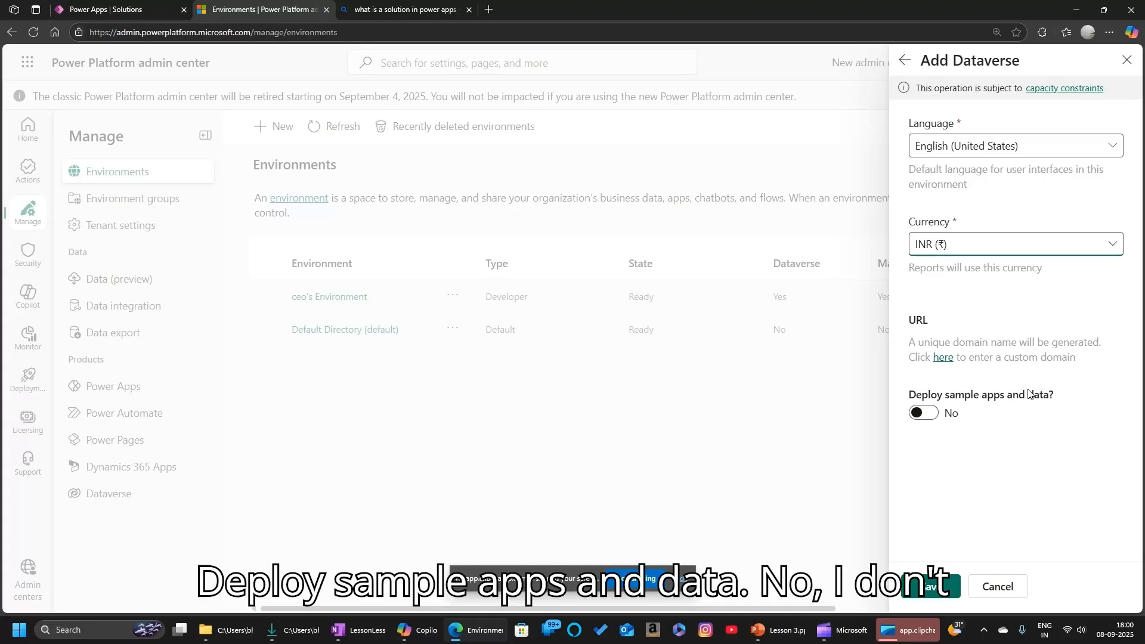
pyautogui.click(926, 415)
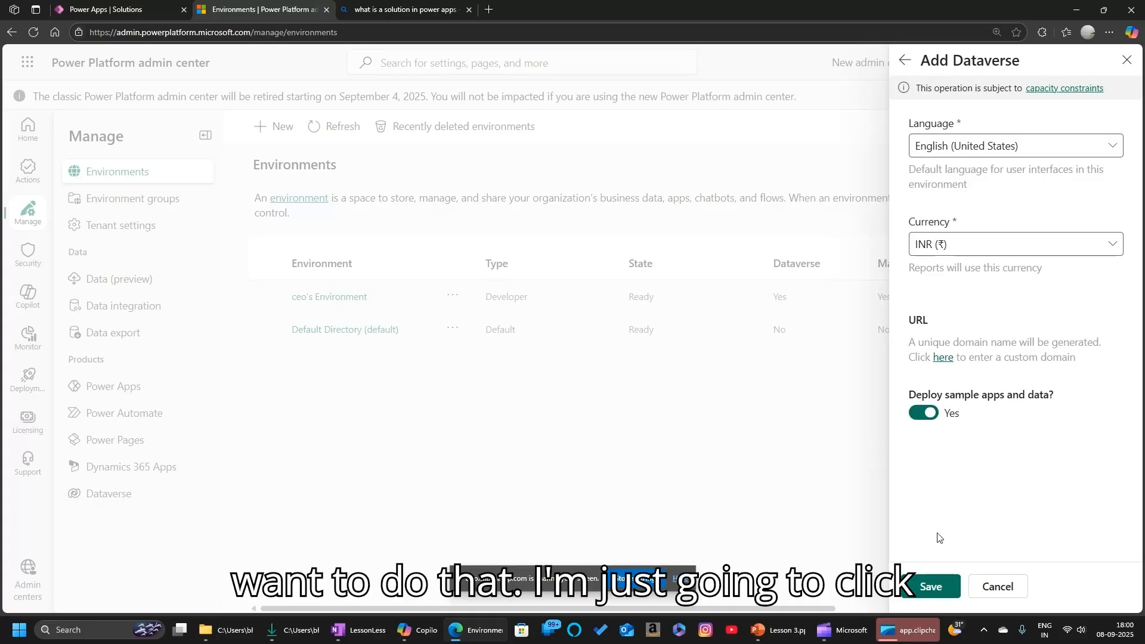
pyautogui.click(929, 588)
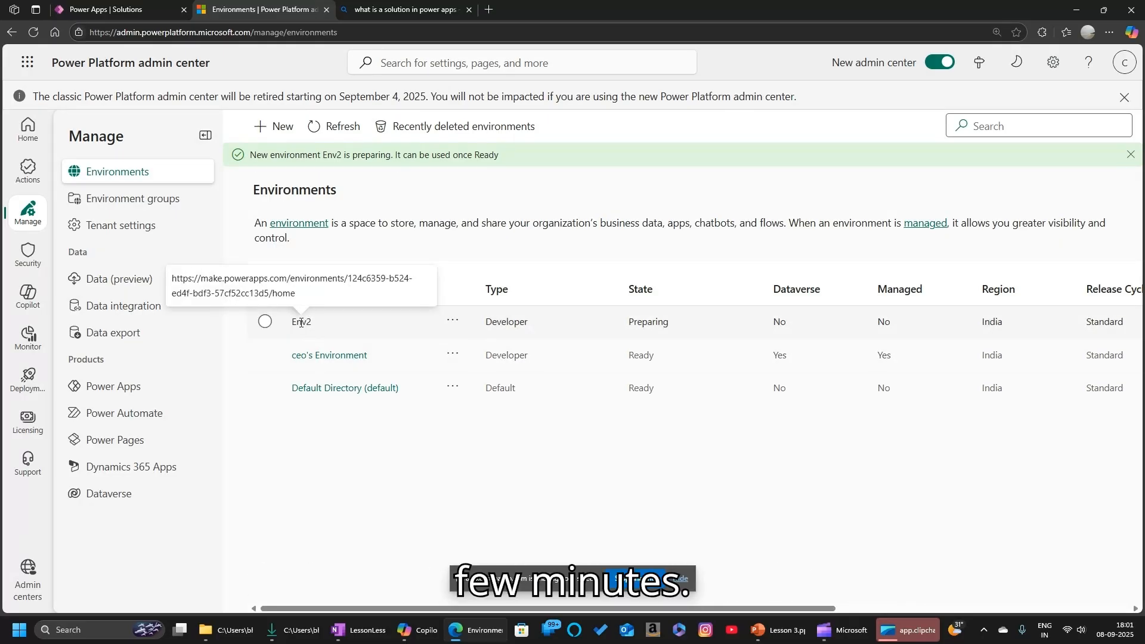
# Step: Refresh the environments list and open Env2 to review its details page
pyautogui.click(453, 321)
pyautogui.click(482, 352)
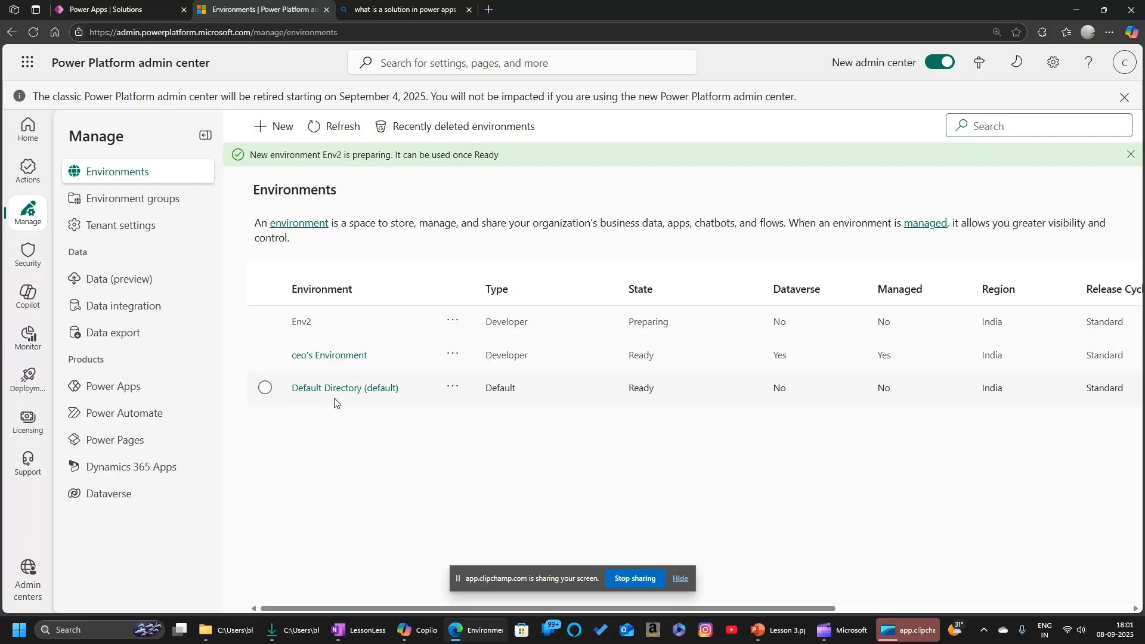
pyautogui.click(316, 126)
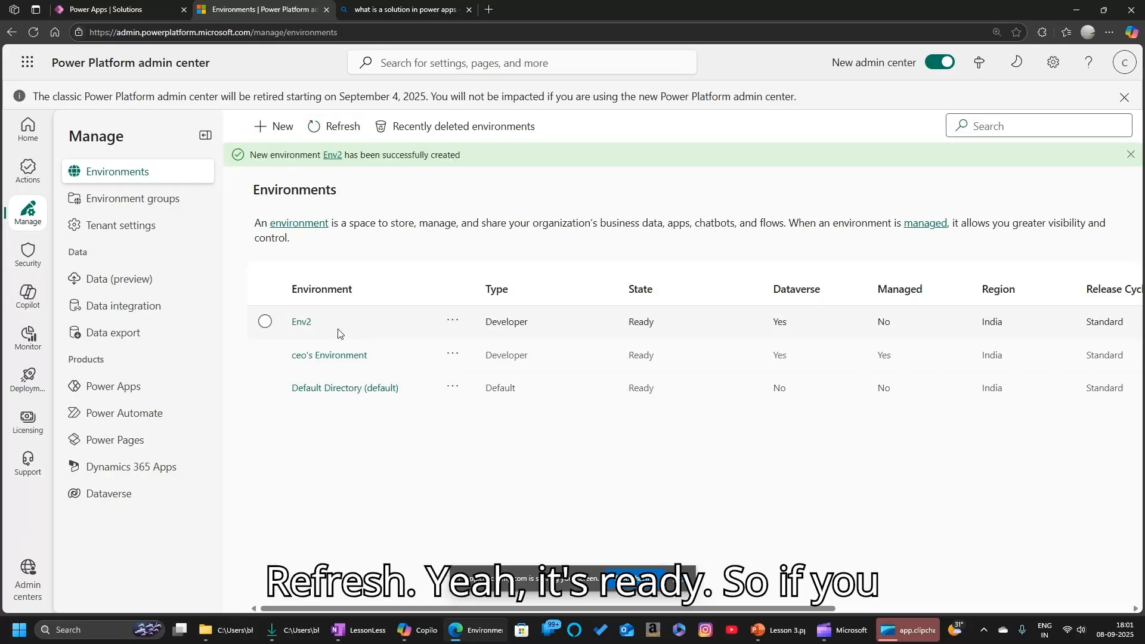
pyautogui.click(298, 321)
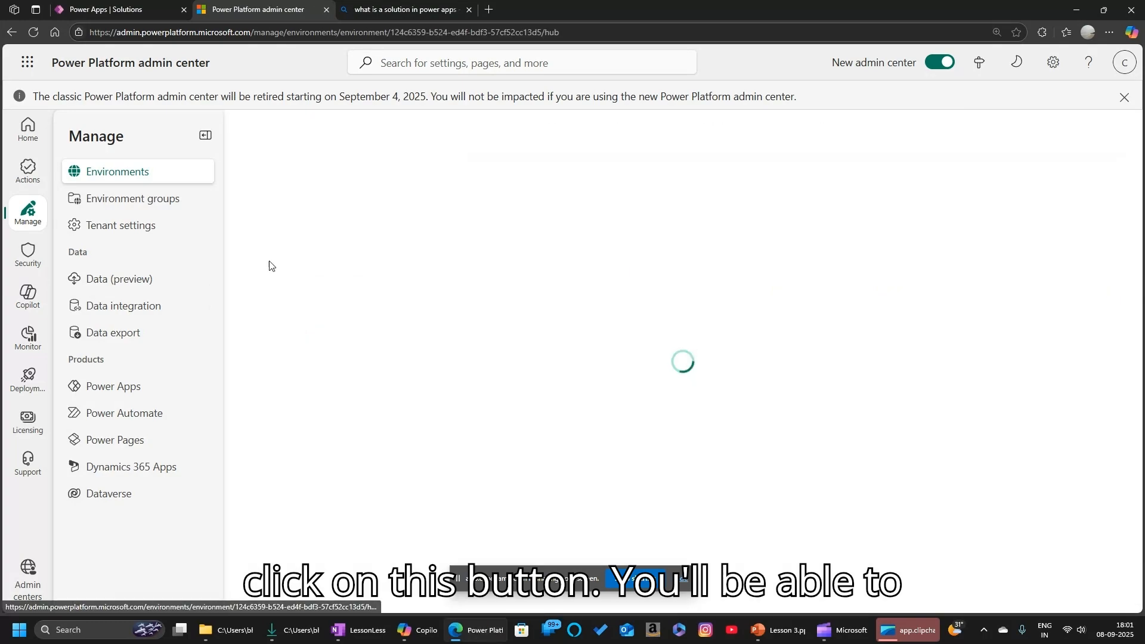
pyautogui.scroll(-4, 370, 274)
pyautogui.scroll(4, 391, 287)
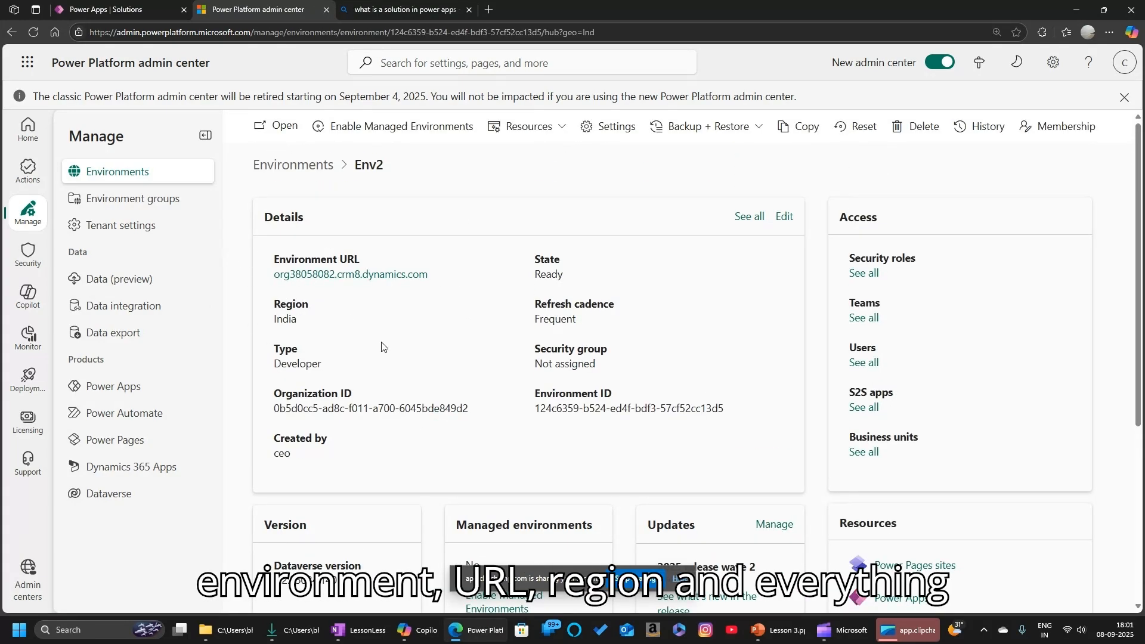
pyautogui.scroll(-5, 375, 370)
pyautogui.scroll(5, 561, 396)
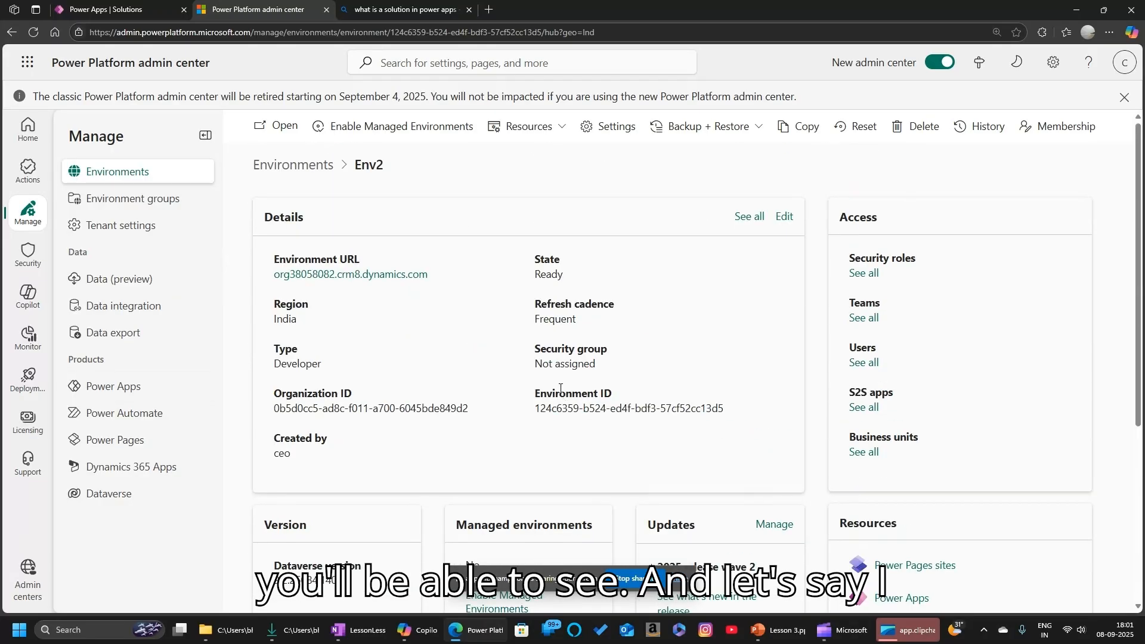
pyautogui.scroll(-5, 560, 389)
# Step: Switch to Power Apps and open the deployment pipelines page for Test solution
pyautogui.click(149, 9)
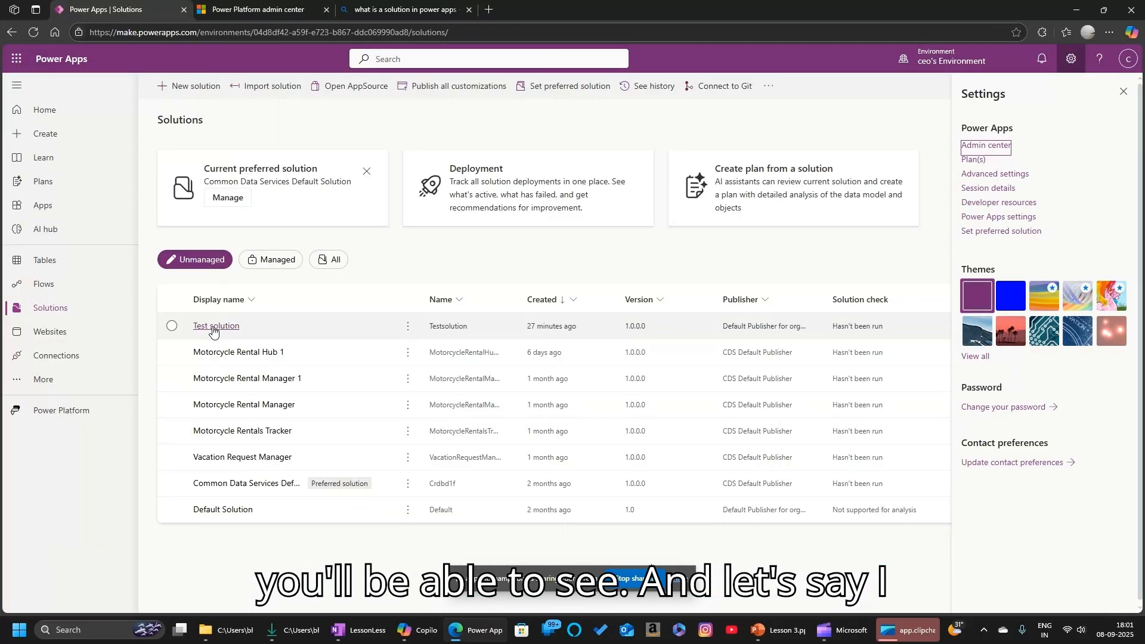
pyautogui.click(171, 325)
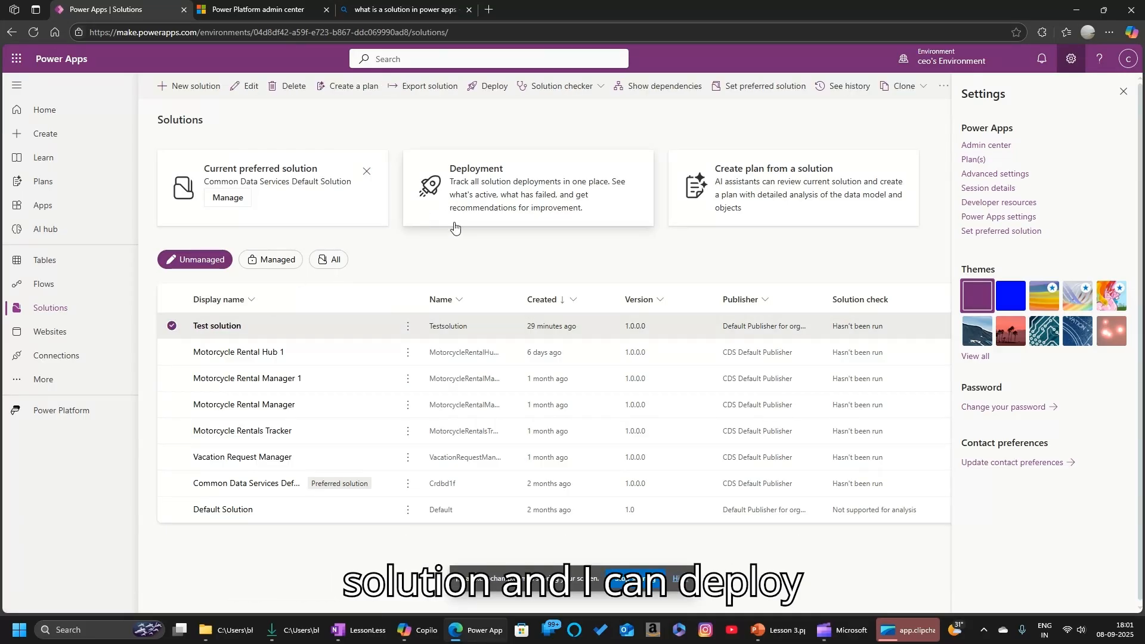
pyautogui.click(480, 89)
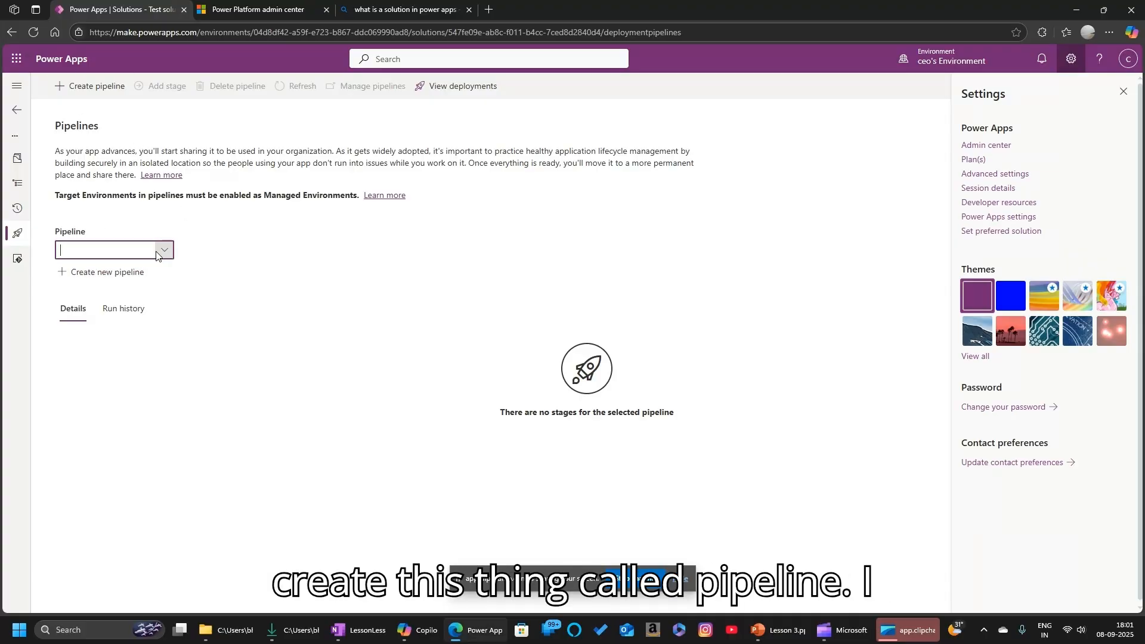
# Step: Create a pipeline named "to env2" with Env2 as its target environment
pyautogui.click(95, 90)
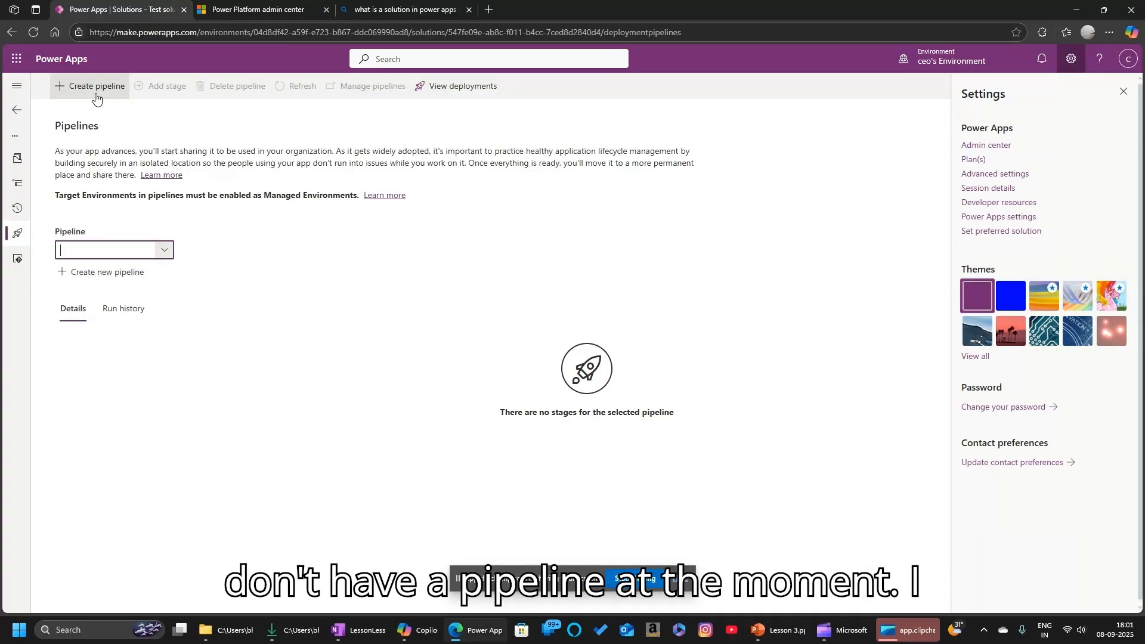
pyautogui.click(1067, 99)
pyautogui.write('to ')
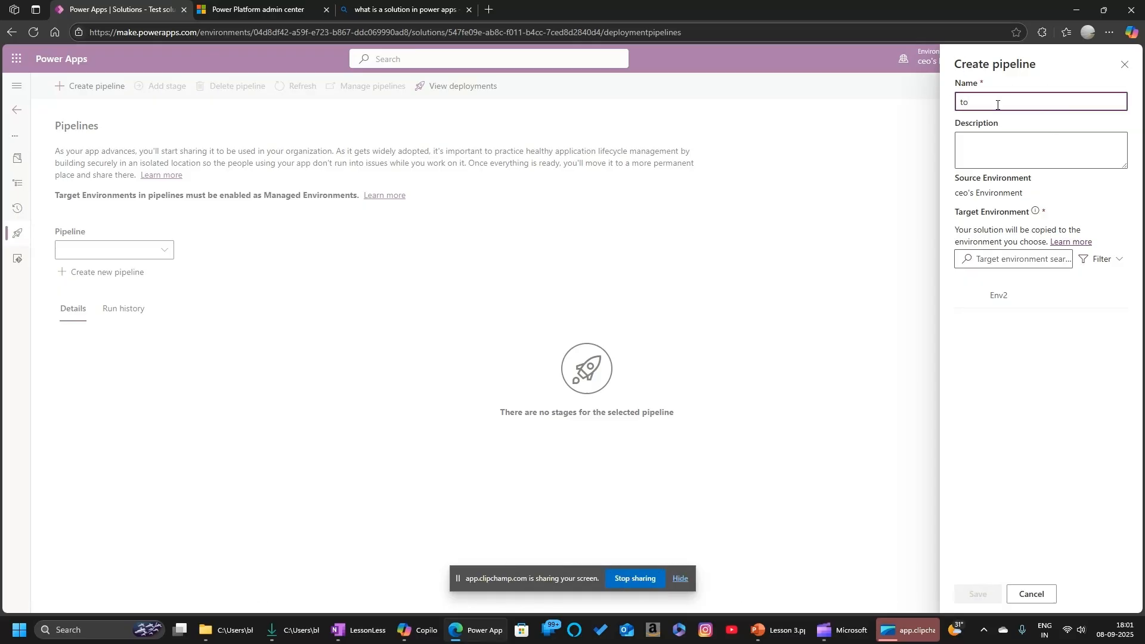
pyautogui.write('env')
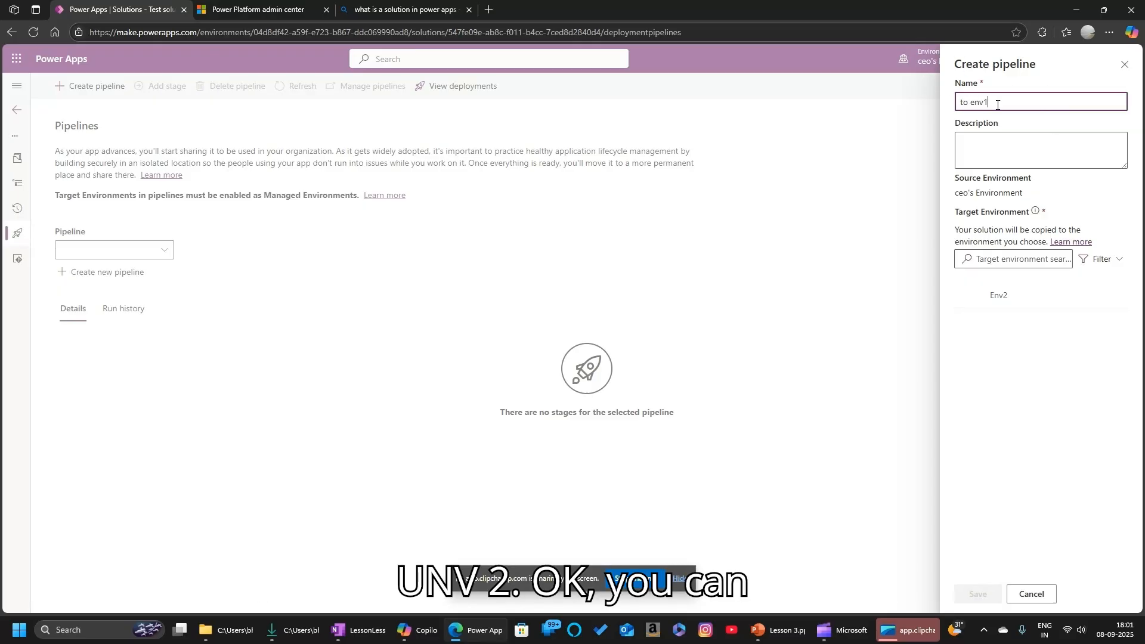
pyautogui.write('2')
pyautogui.click(1057, 156)
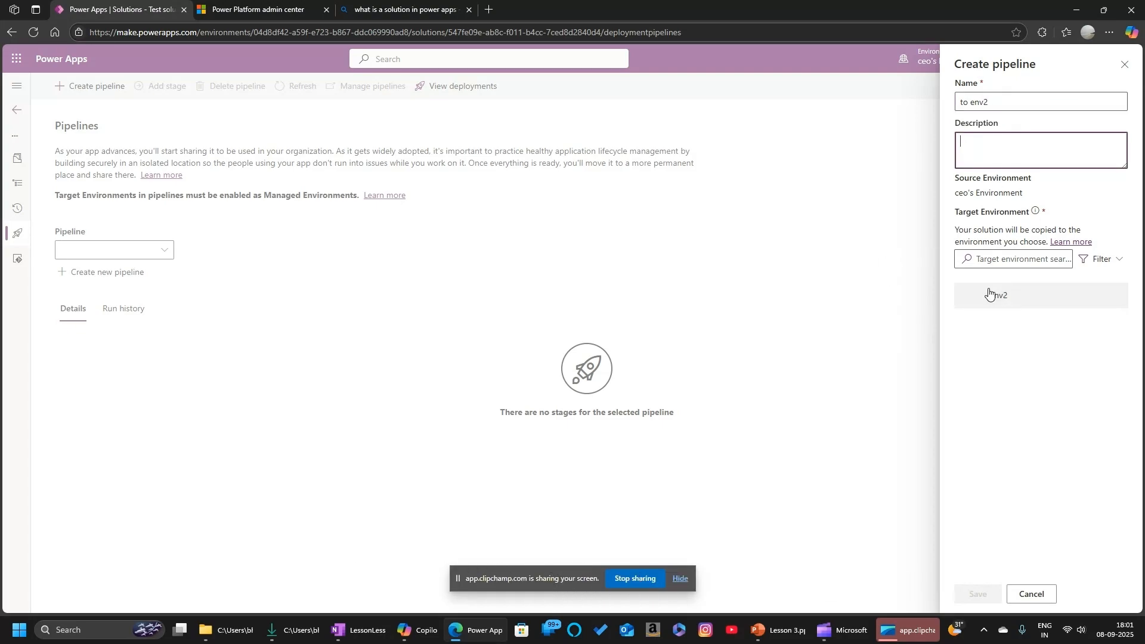
pyautogui.moveTo(998, 302)
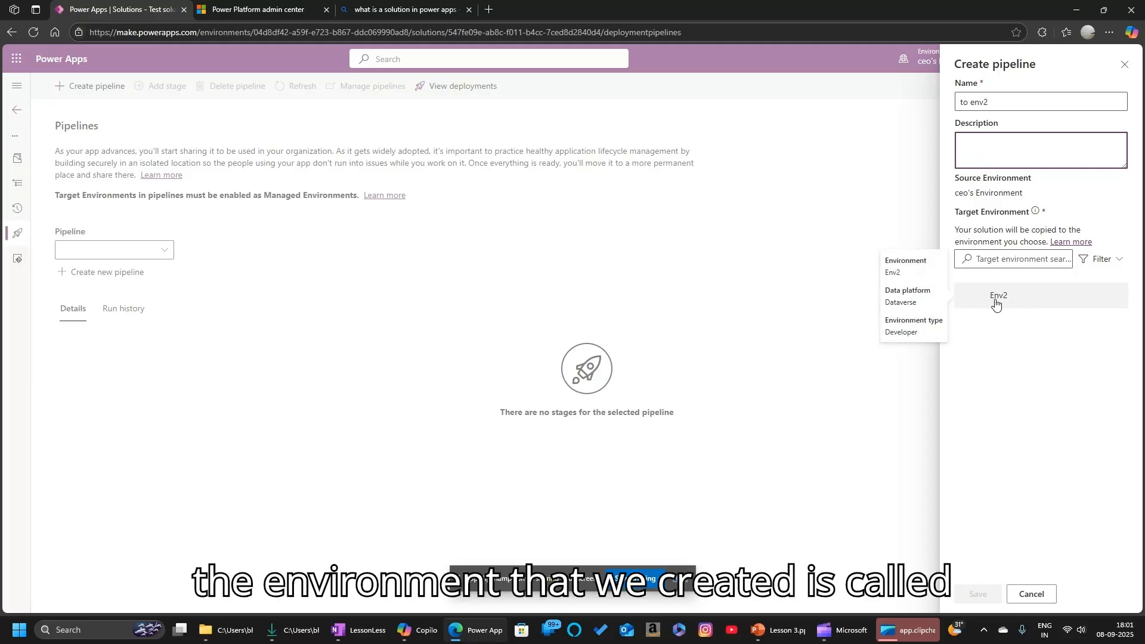
pyautogui.click(1021, 297)
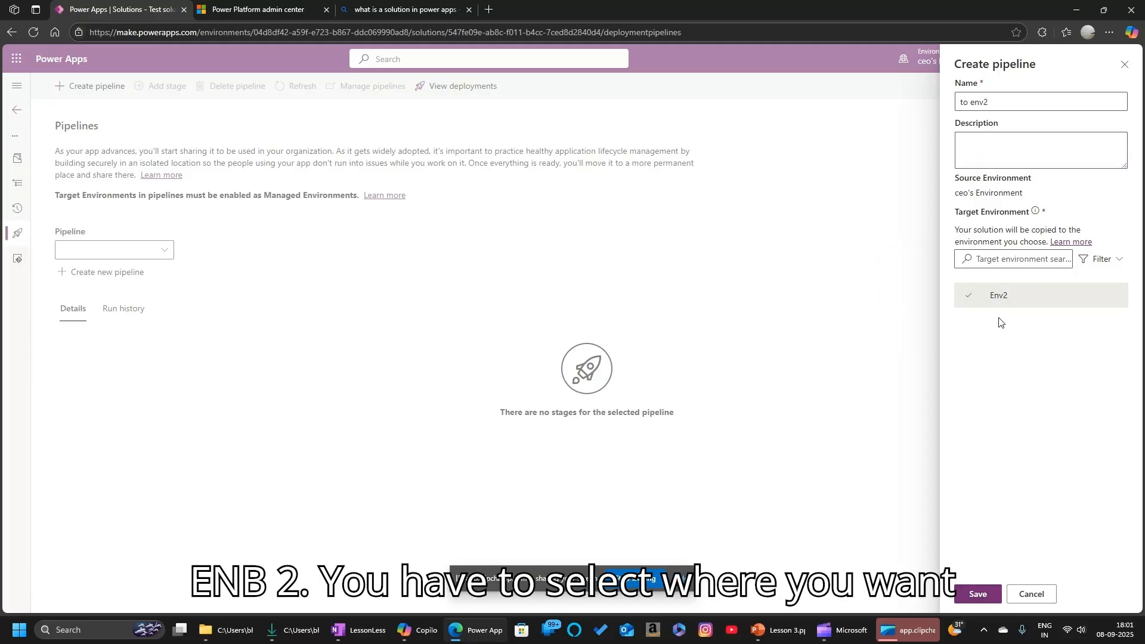
pyautogui.click(978, 594)
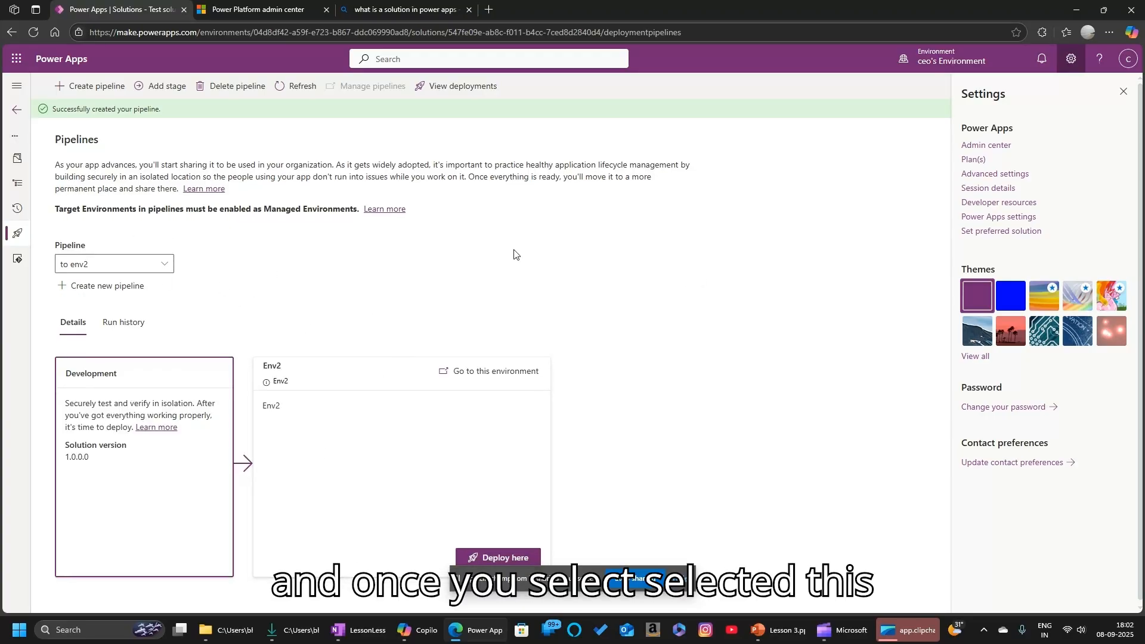
# Step: Select the "to env2" pipeline for the deployment and close the settings pane
pyautogui.click(119, 263)
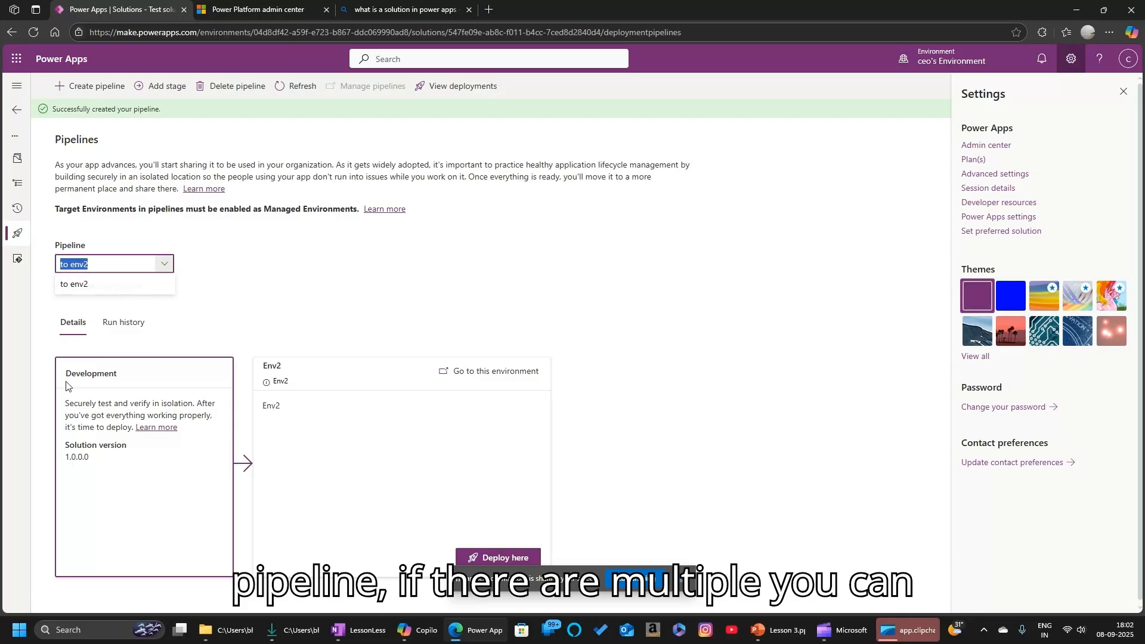
pyautogui.click(93, 286)
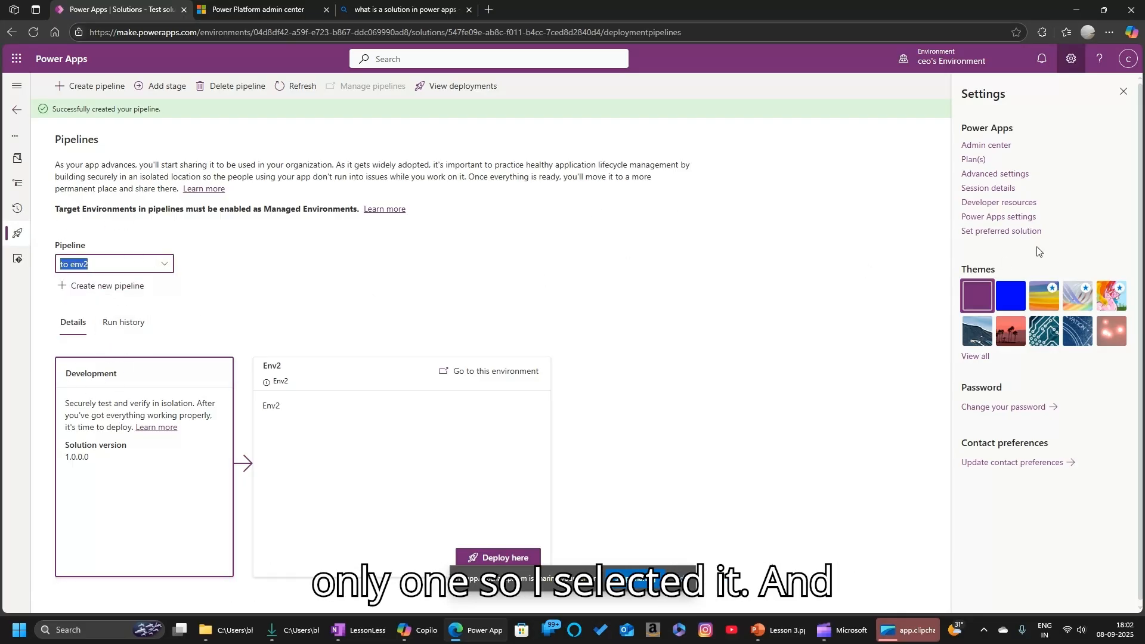
pyautogui.click(1122, 91)
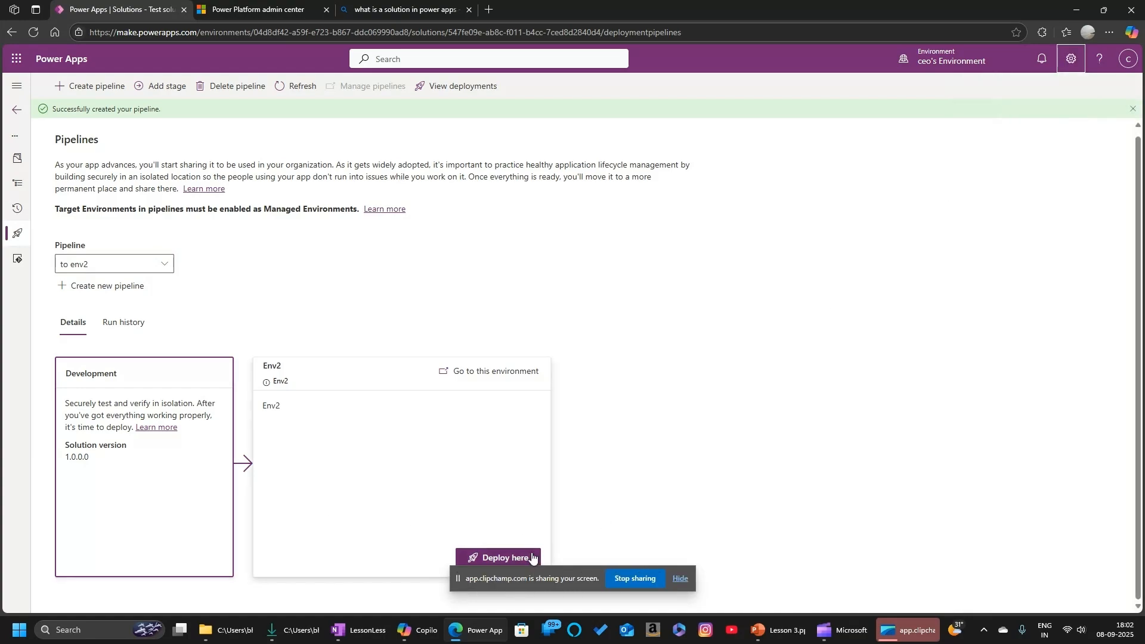
# Step: Deploy Test solution to the Env2 stage with the schedule set to Now, as version 1.0.0.1
pyautogui.click(516, 560)
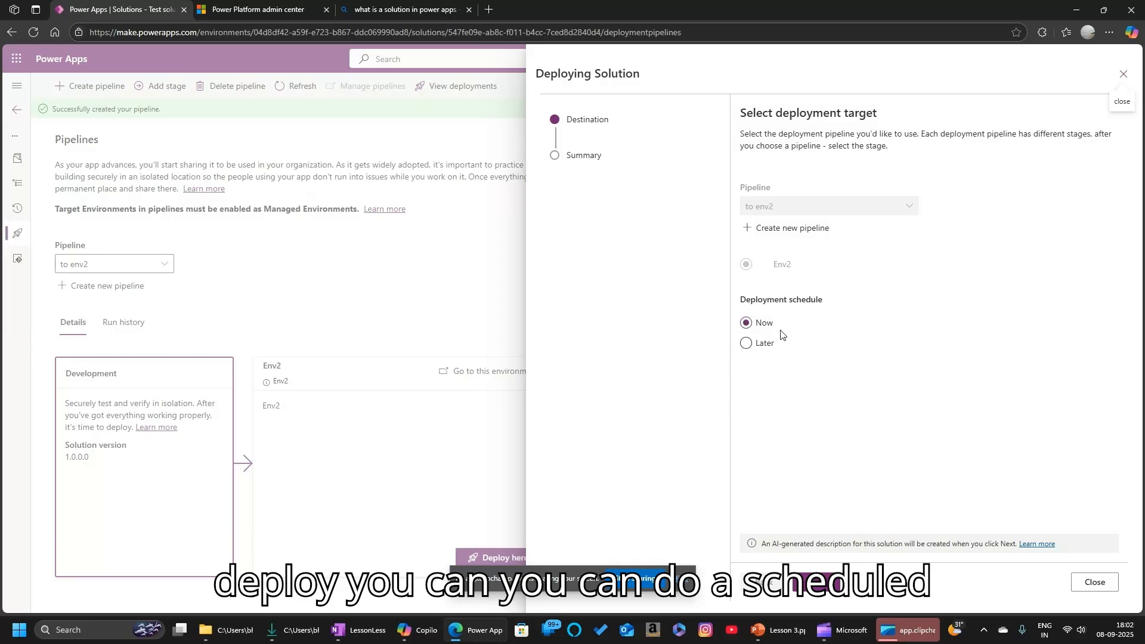
pyautogui.click(746, 344)
pyautogui.click(745, 323)
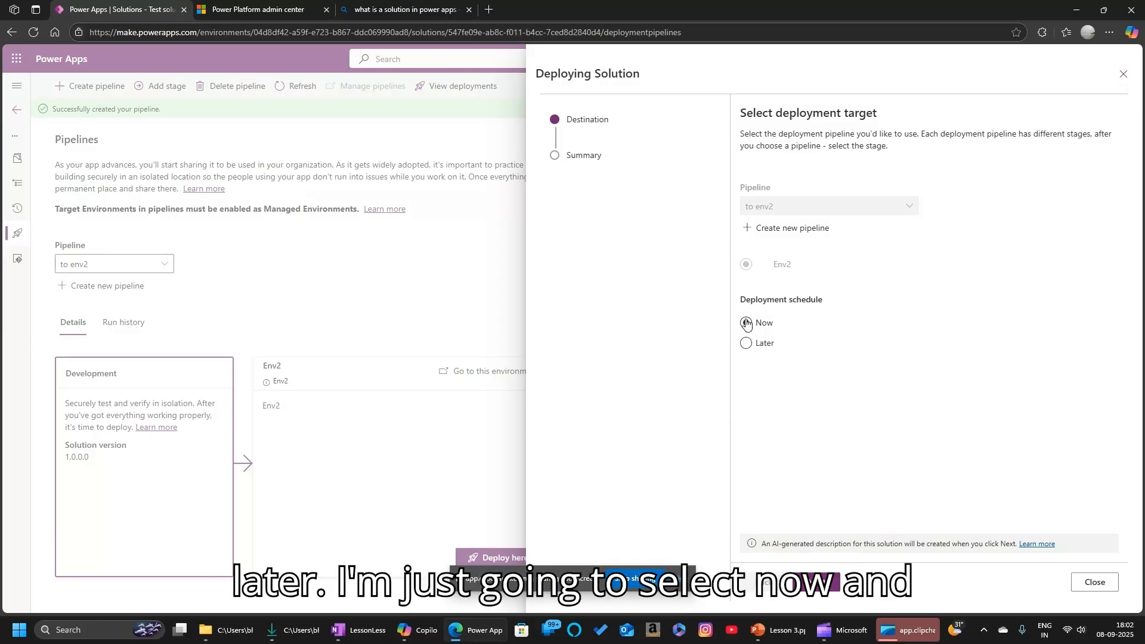
pyautogui.click(814, 583)
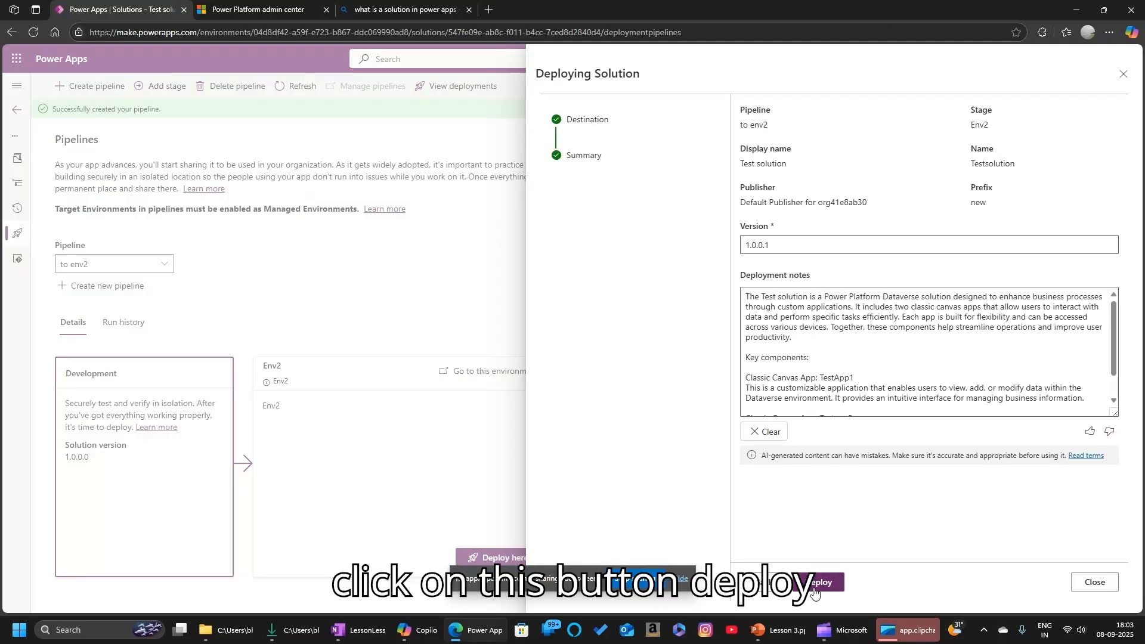
pyautogui.click(817, 583)
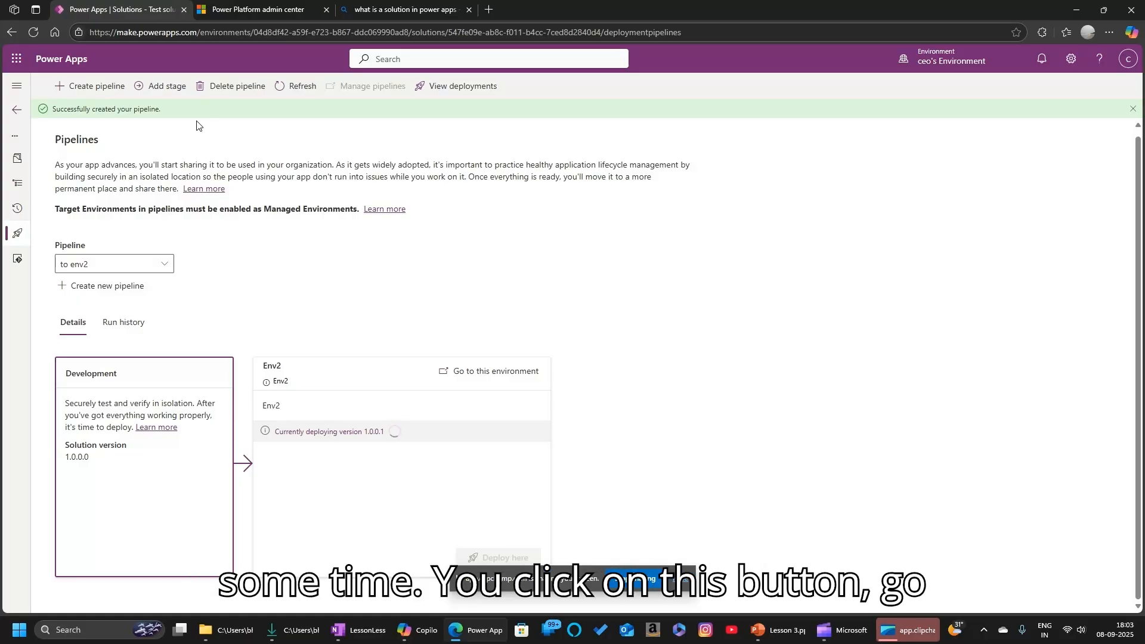
# Step: Open the Env2 environment from its pipeline stage and check the environment selector in both Power Apps tabs
pyautogui.click(496, 372)
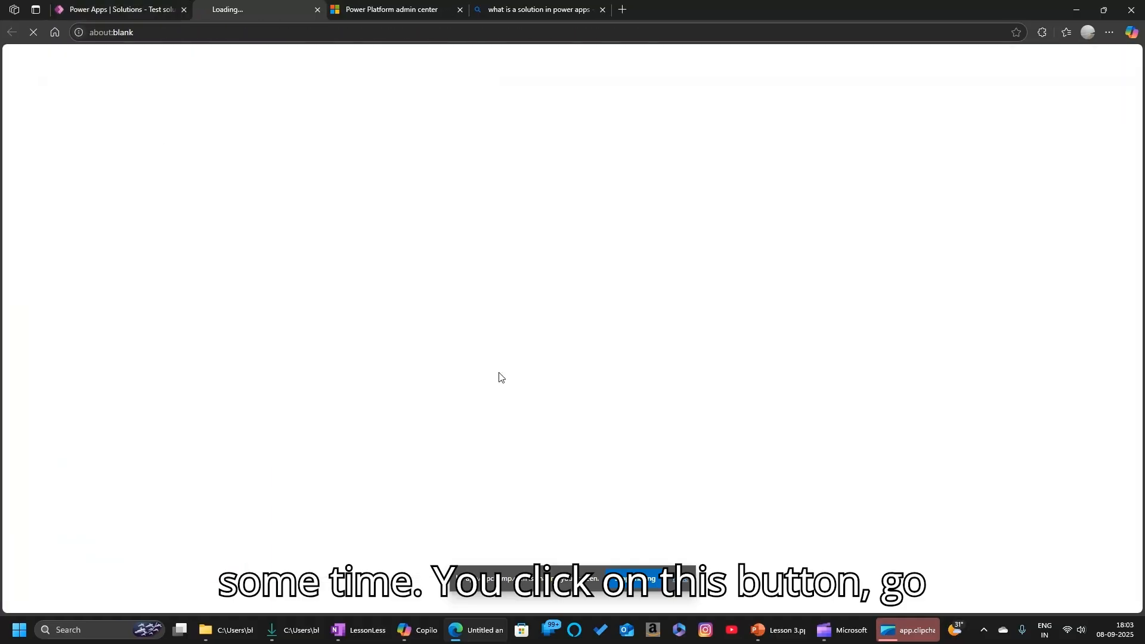
pyautogui.click(133, 4)
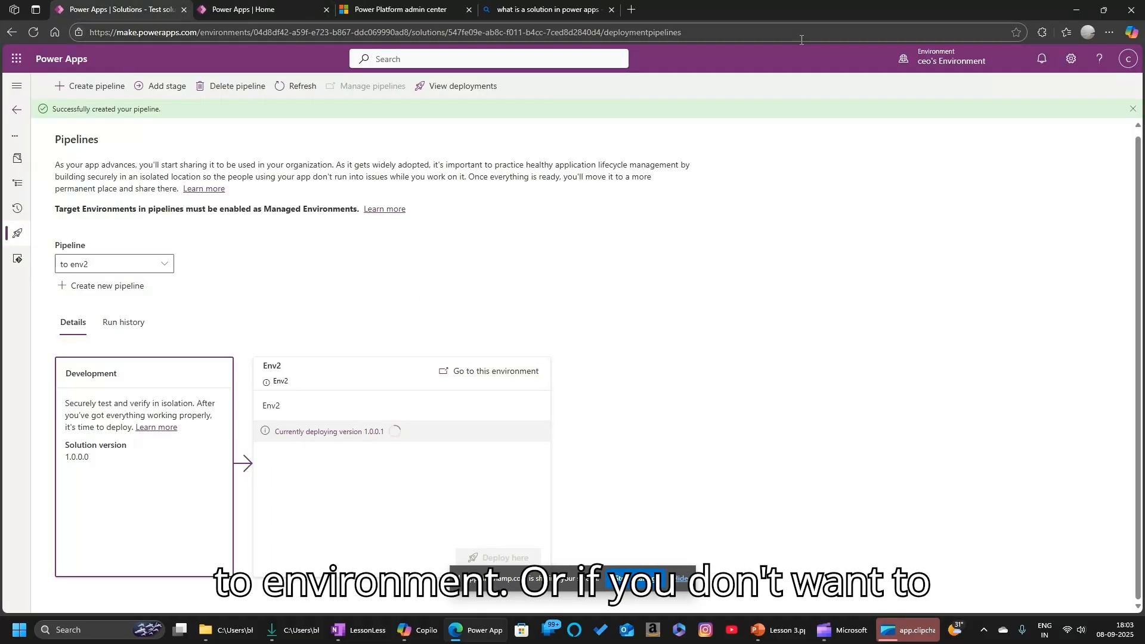
pyautogui.click(949, 57)
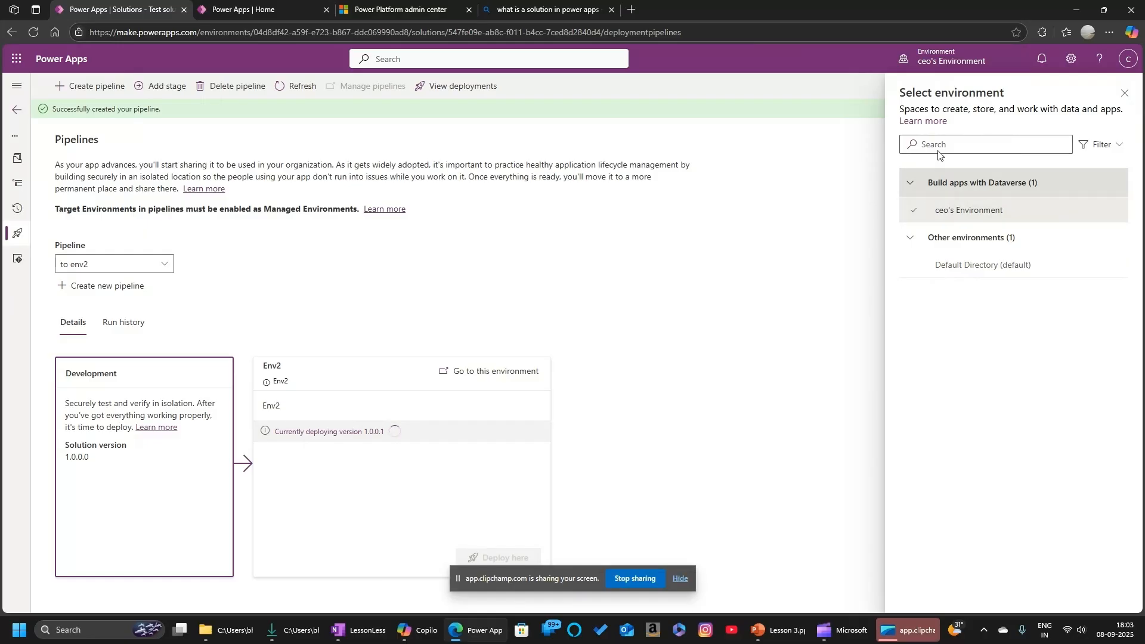
pyautogui.click(279, 9)
pyautogui.click(951, 59)
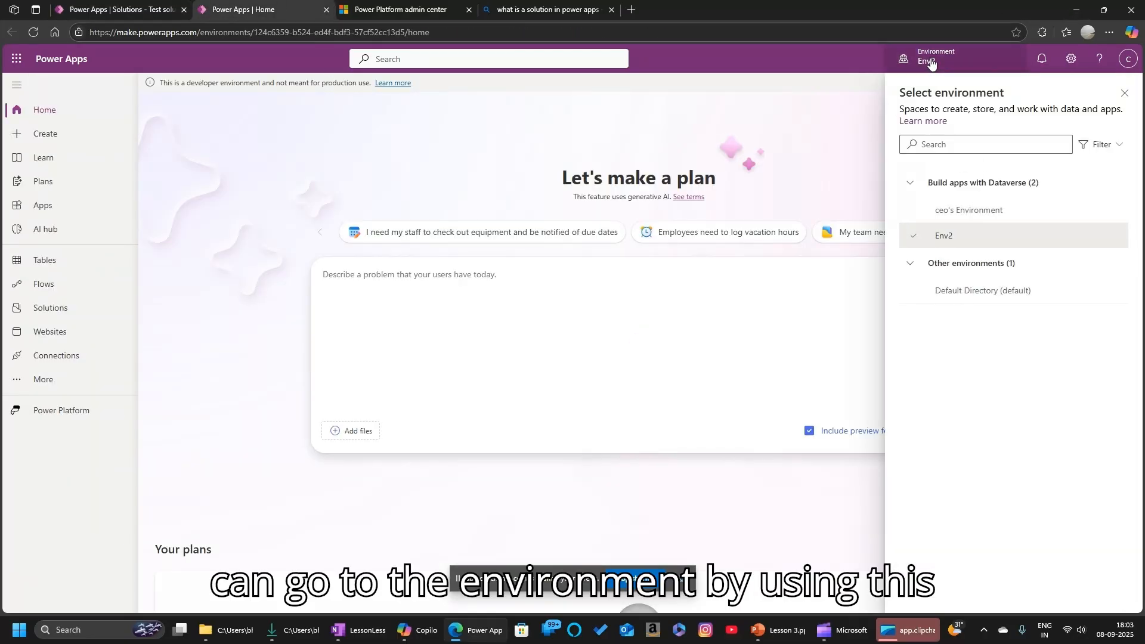
pyautogui.click(137, 11)
pyautogui.click(256, 9)
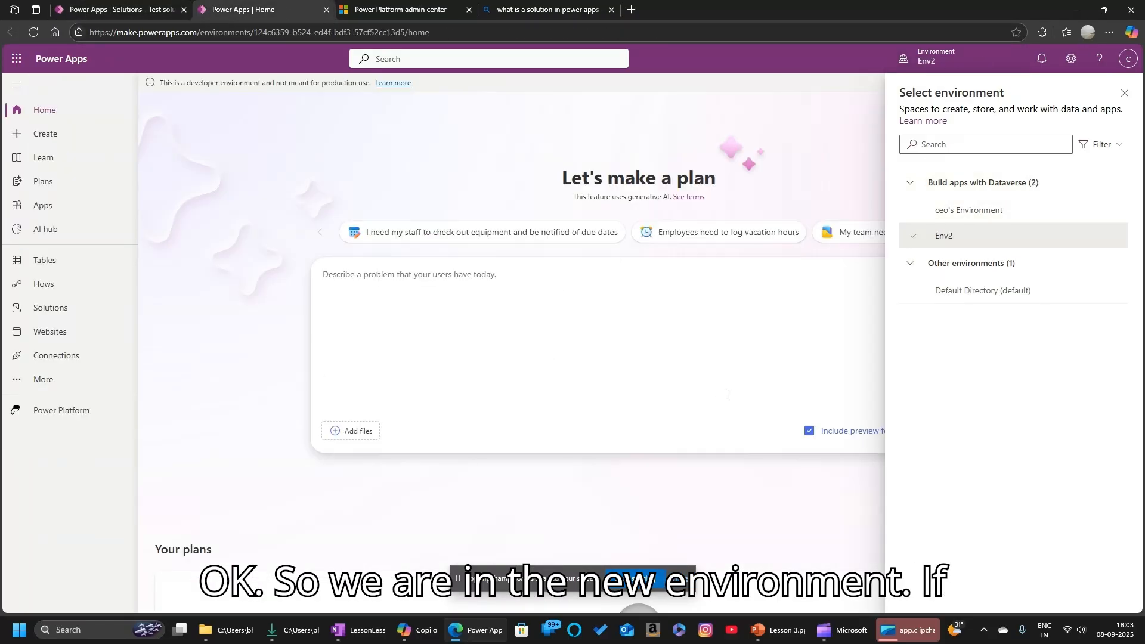
# Step: Check the apps and solutions in Env2, return to the pipeline page to check the deployment, and close the environment selector
pyautogui.click(81, 214)
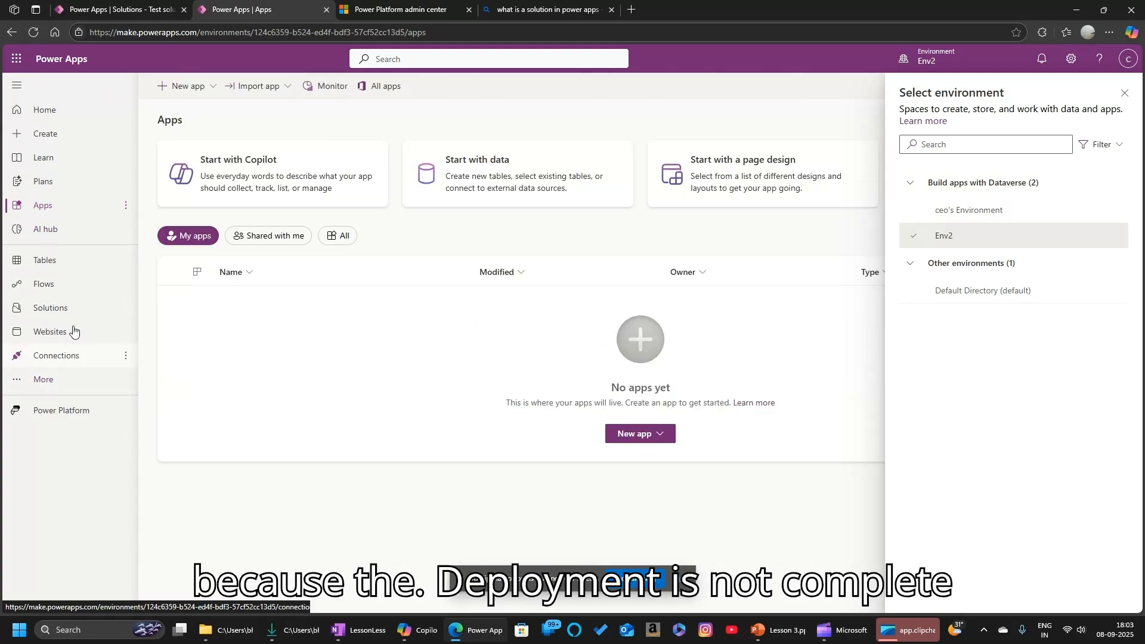
pyautogui.click(95, 316)
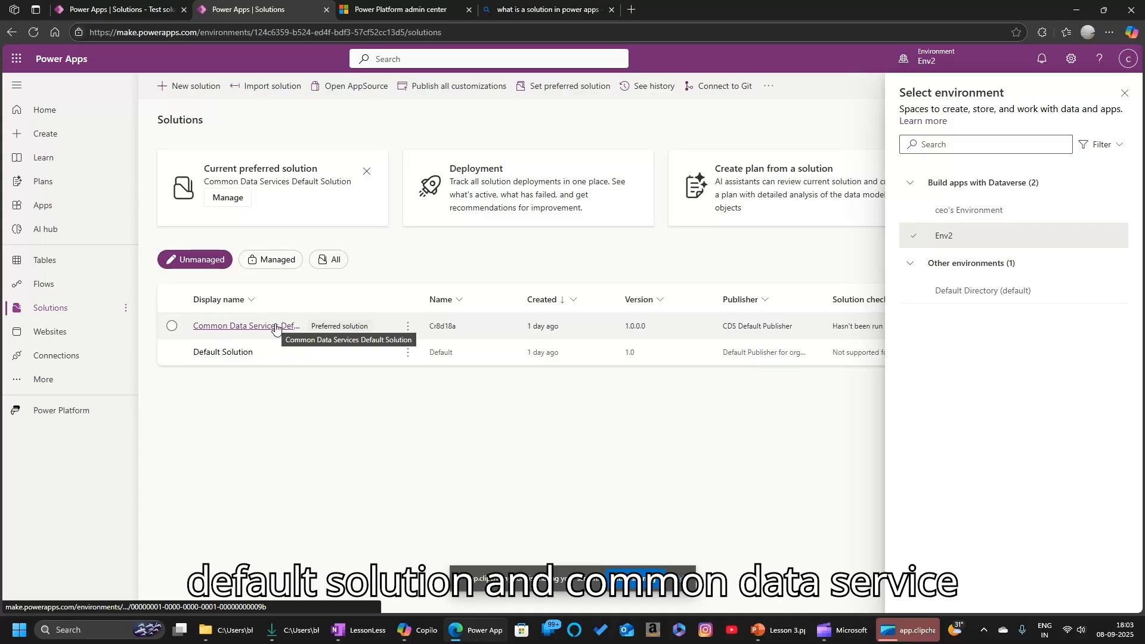
pyautogui.click(106, 3)
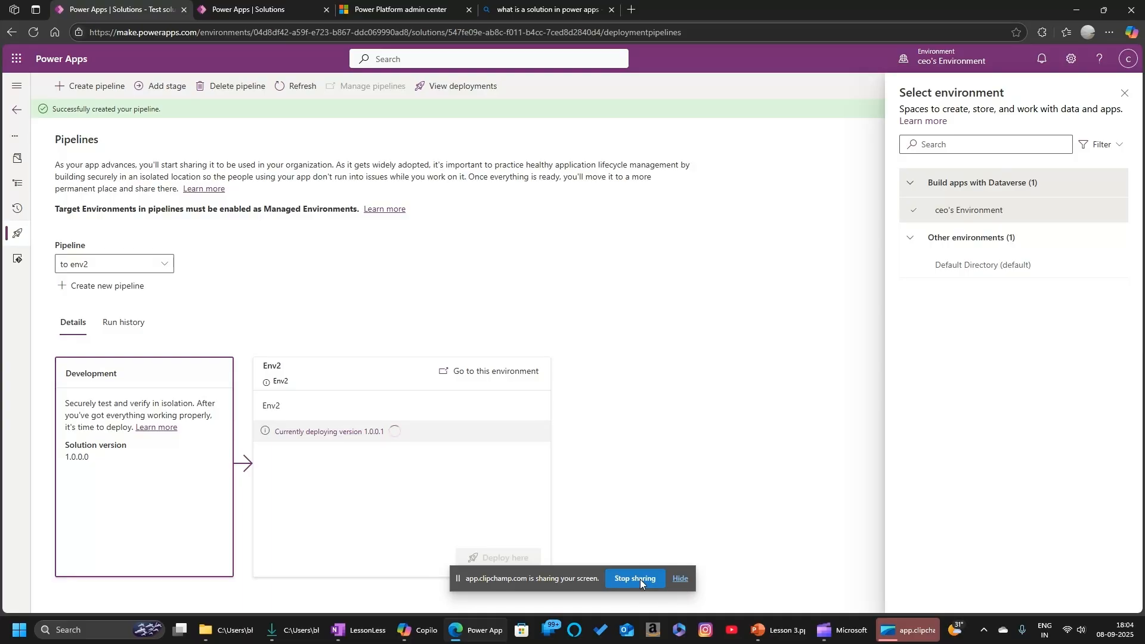
pyautogui.click(1123, 92)
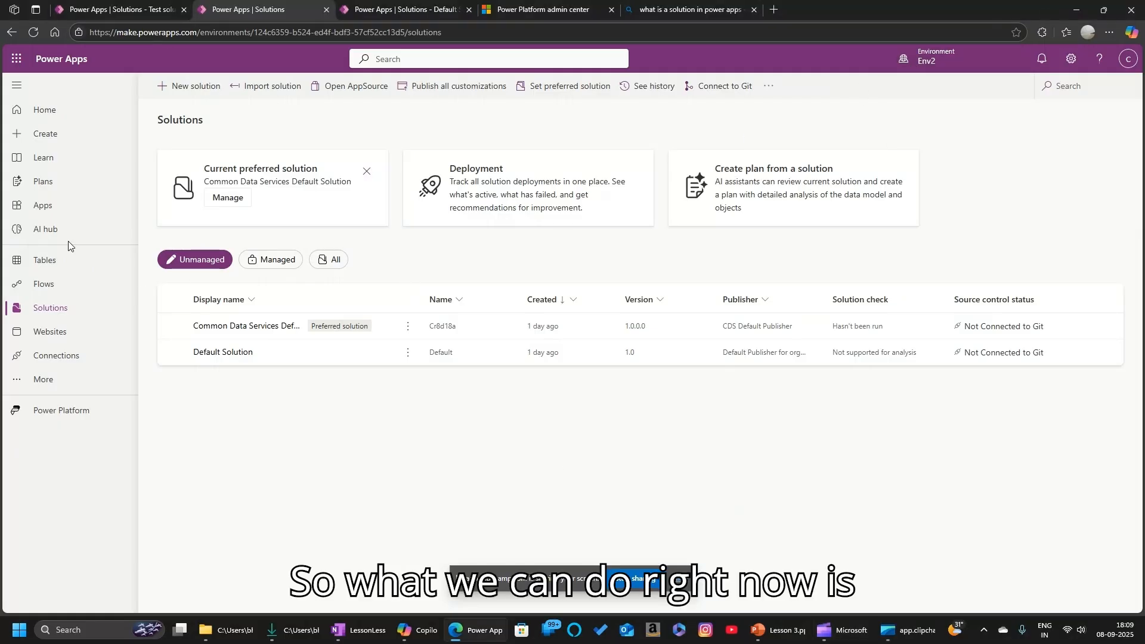
# Step: Check the deployment details and run history of the "to env2" pipeline in the source environment
pyautogui.click(100, 13)
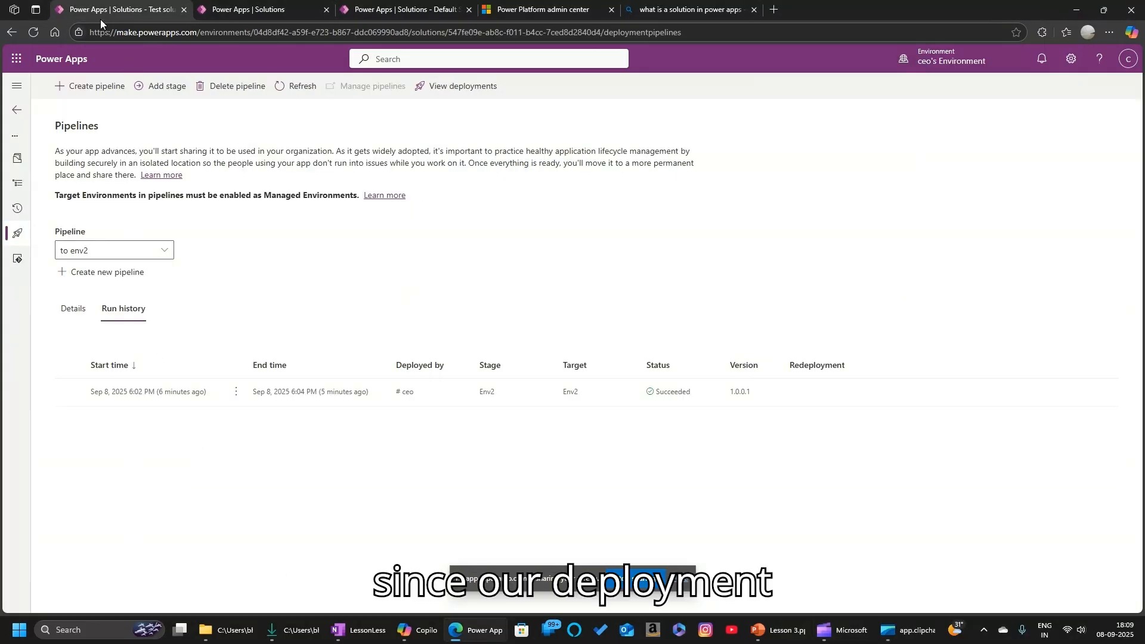
pyautogui.click(84, 309)
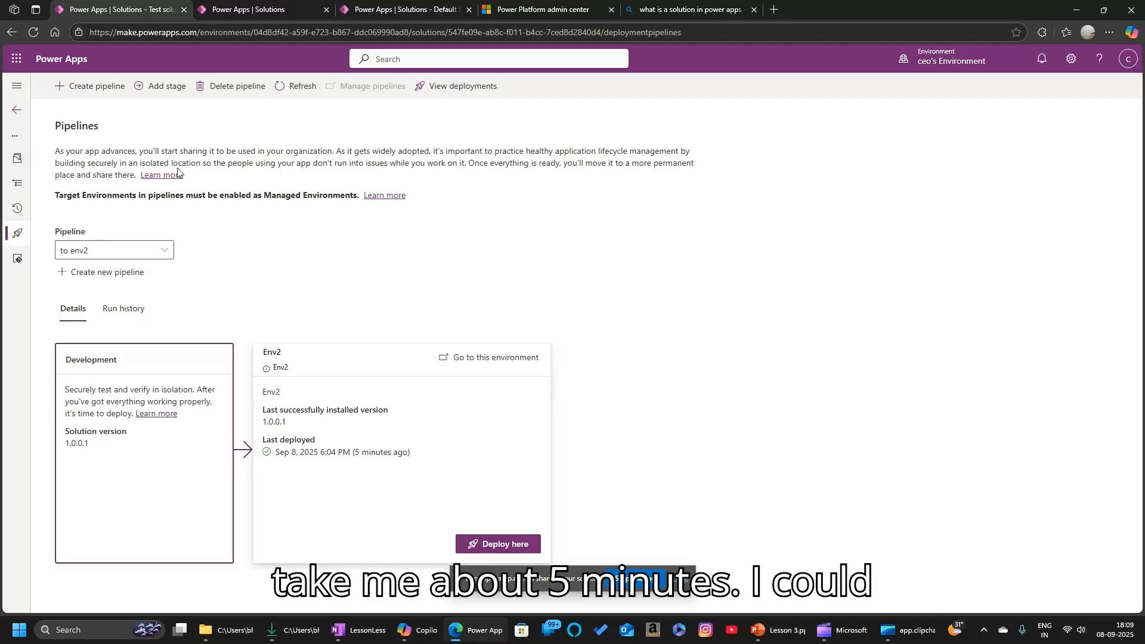
pyautogui.click(125, 321)
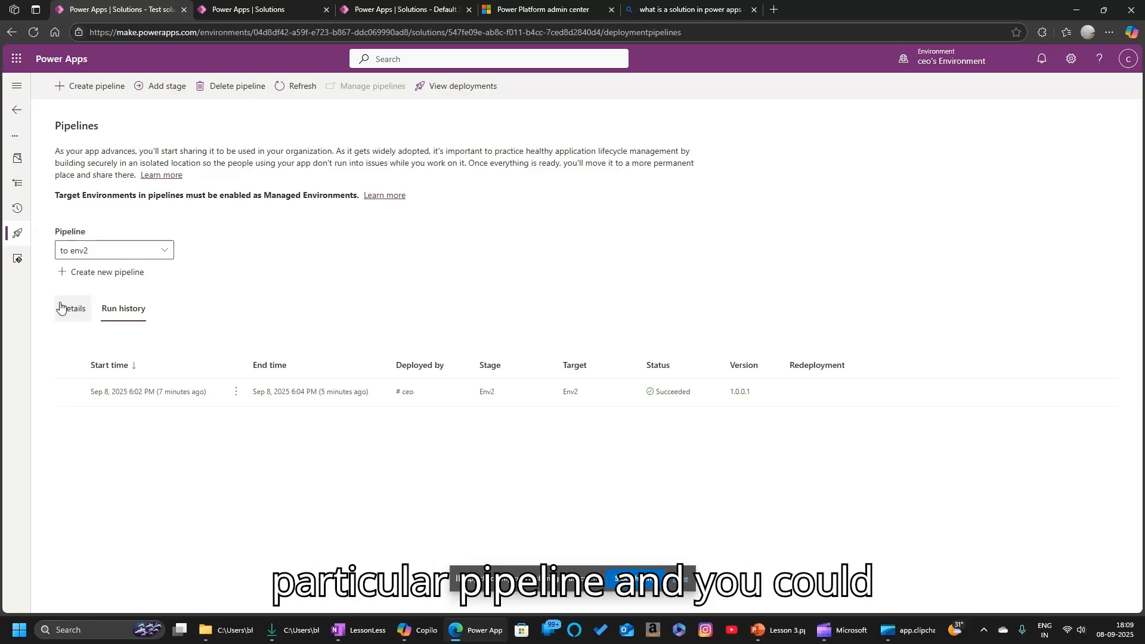
# Step: Open the managed Test solution in Env2 and view its apps and all its objects
pyautogui.click(250, 9)
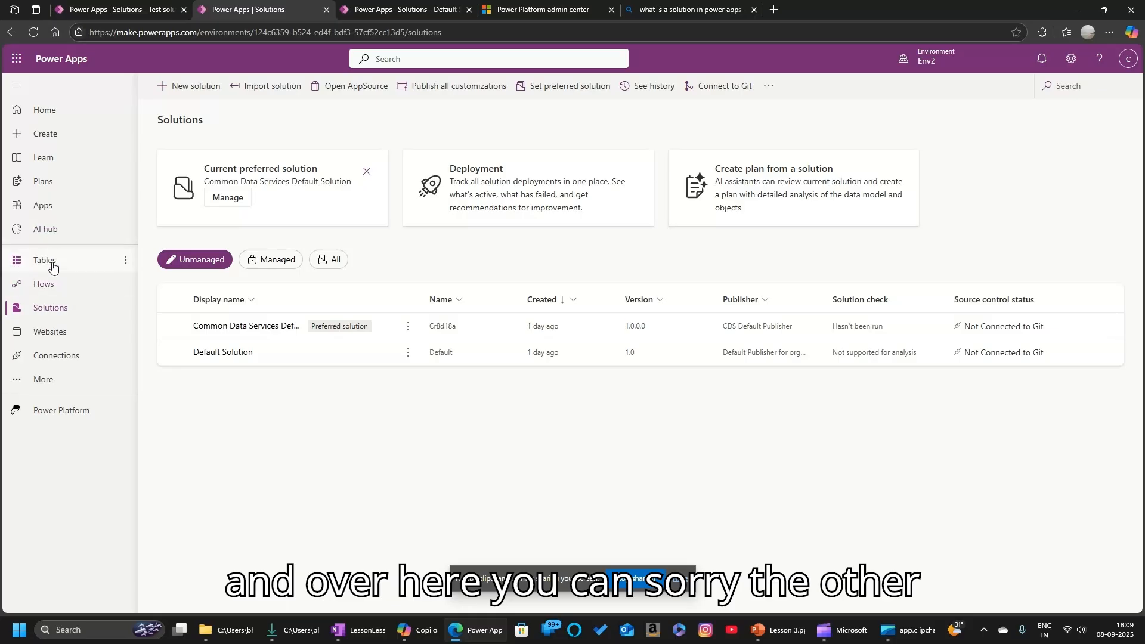
pyautogui.click(47, 111)
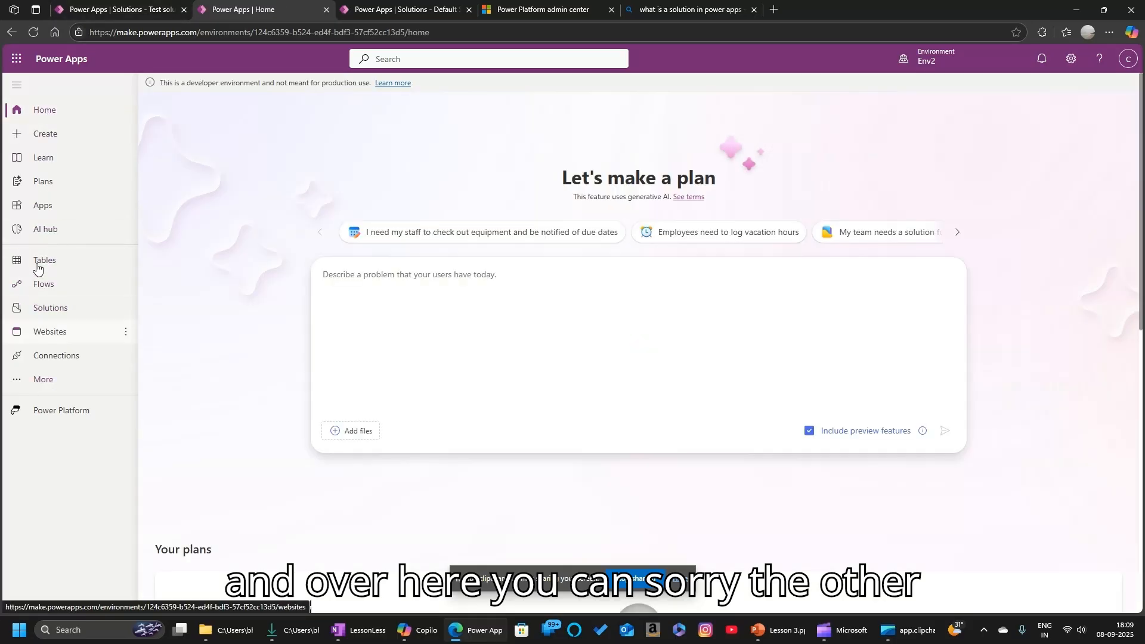
pyautogui.click(54, 321)
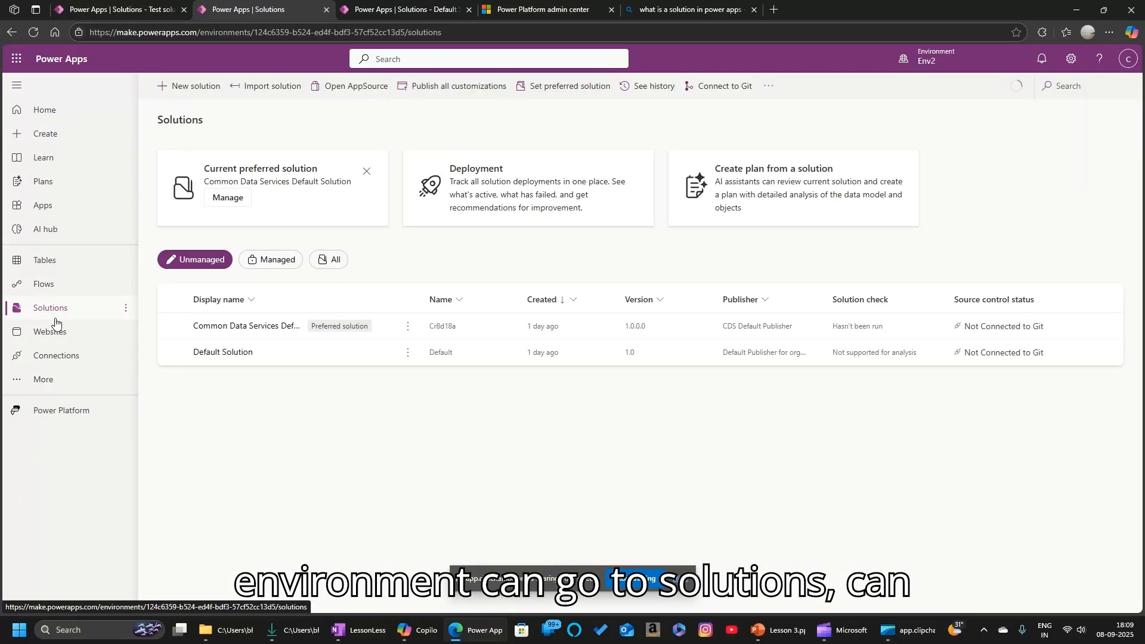
pyautogui.click(278, 262)
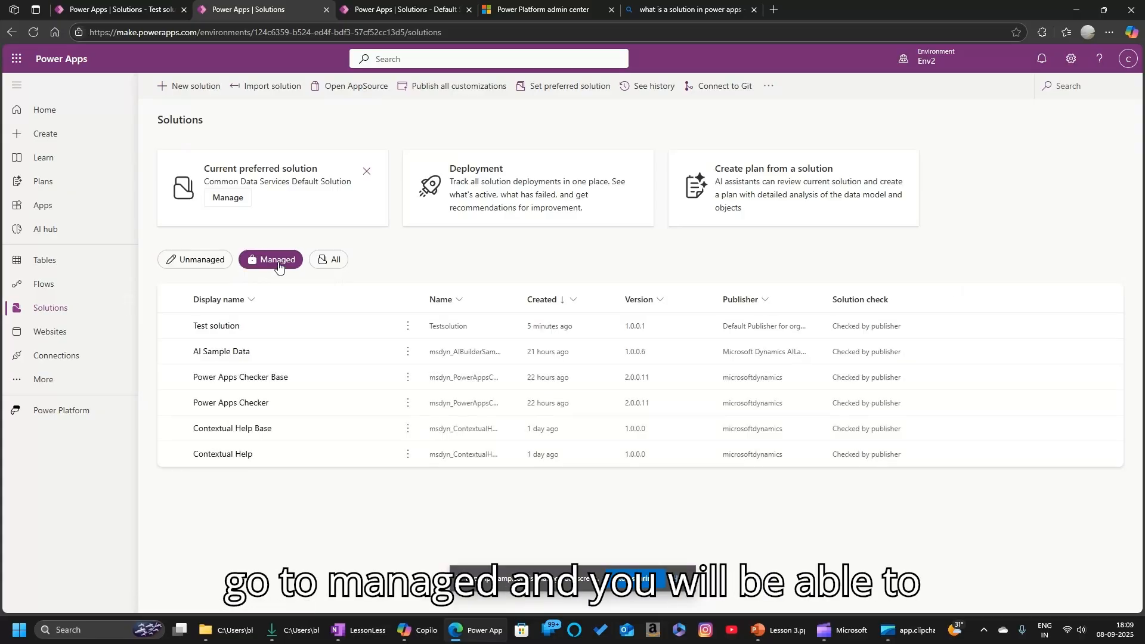
pyautogui.click(222, 327)
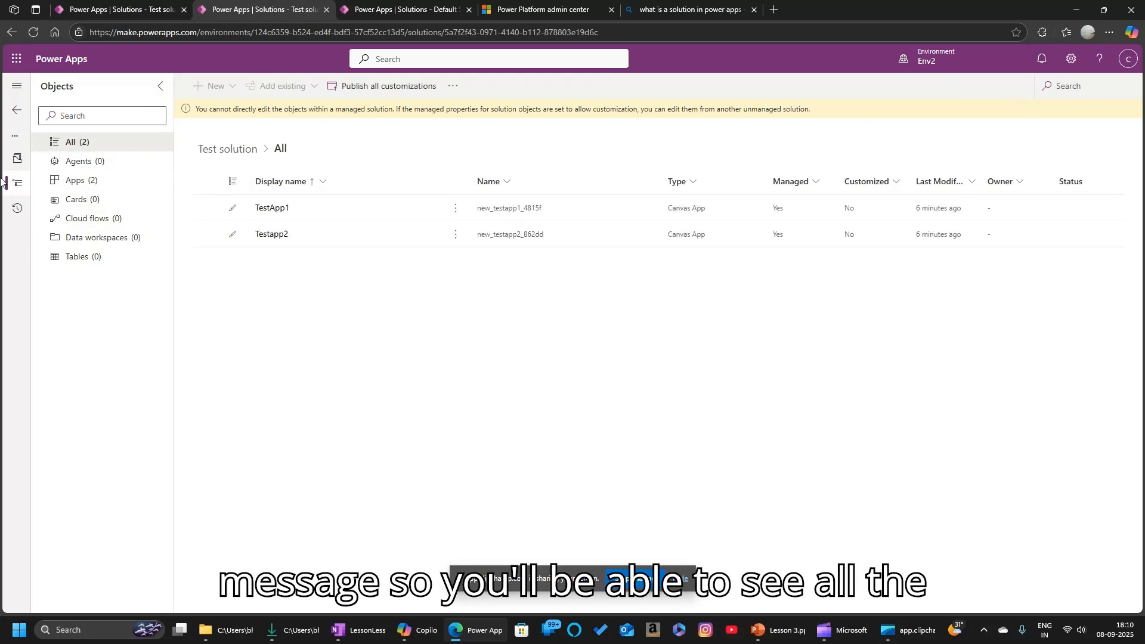
pyautogui.click(91, 184)
pyautogui.click(92, 146)
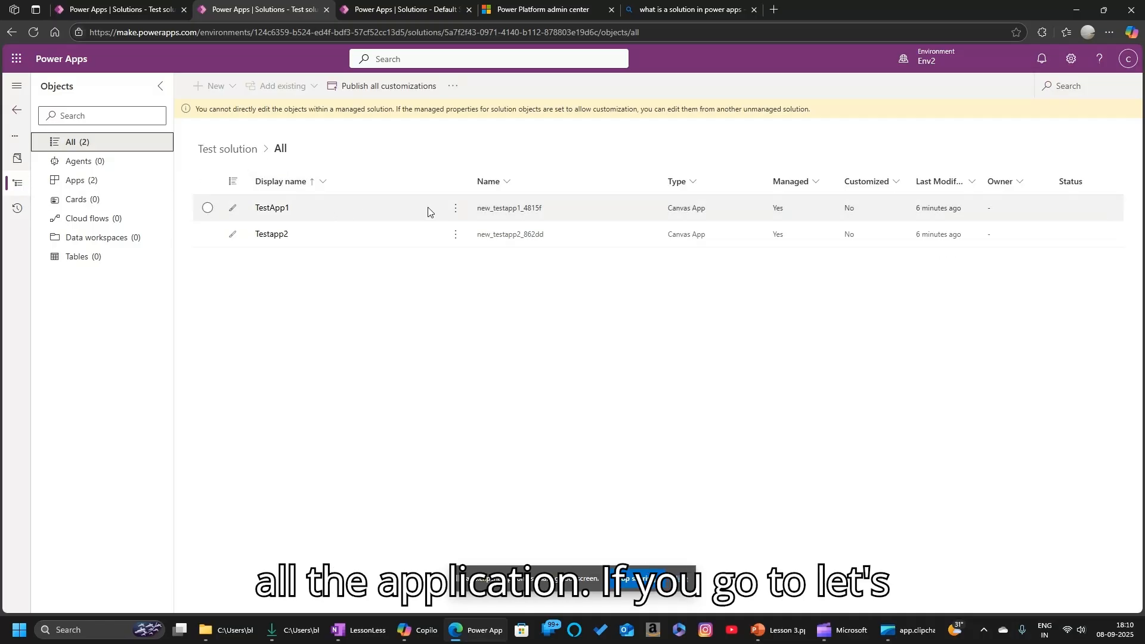
# Step: Open the details of TestApp1 in Env2, launch its web link in a new tab, and dismiss the developer environment notice
pyautogui.click(456, 208)
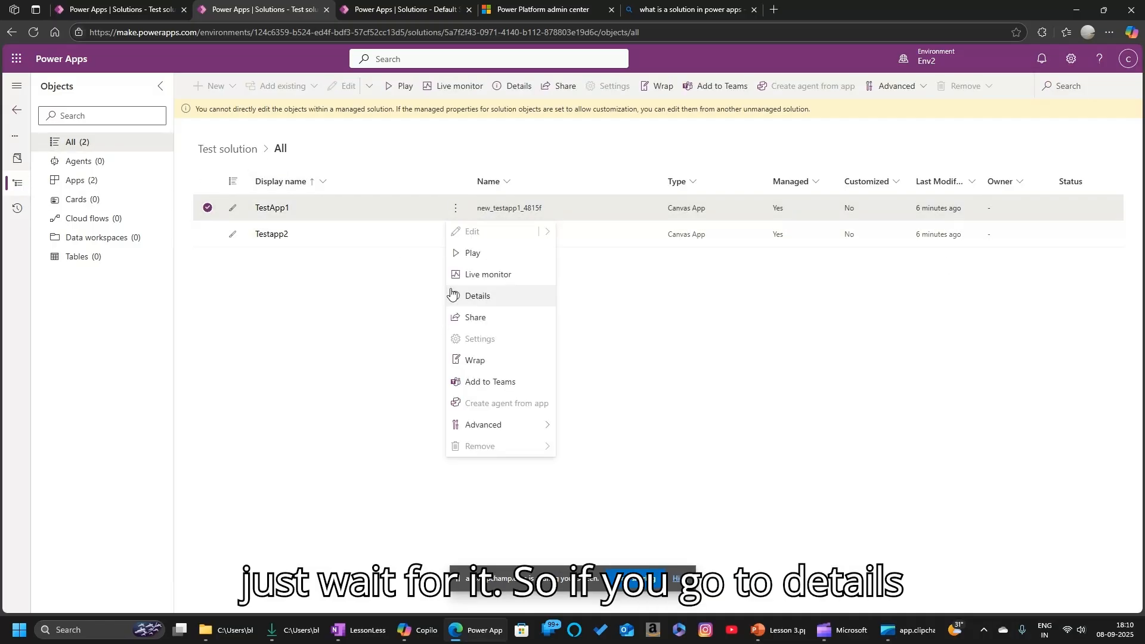
pyautogui.click(495, 298)
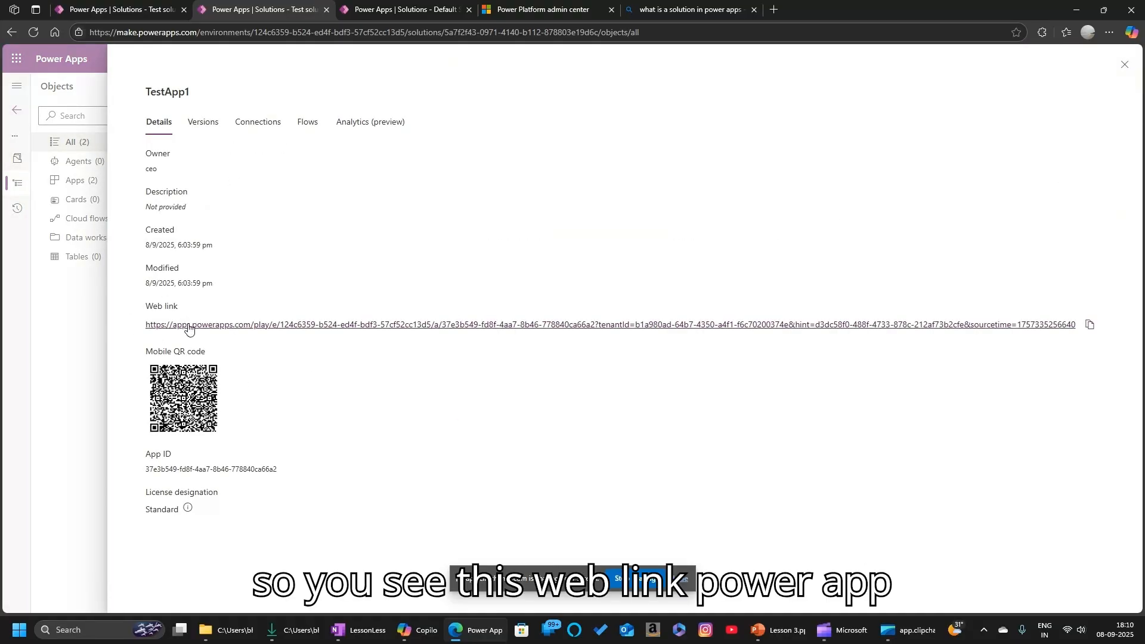
pyautogui.rightClick(266, 325)
pyautogui.click(273, 332)
pyautogui.click(382, 10)
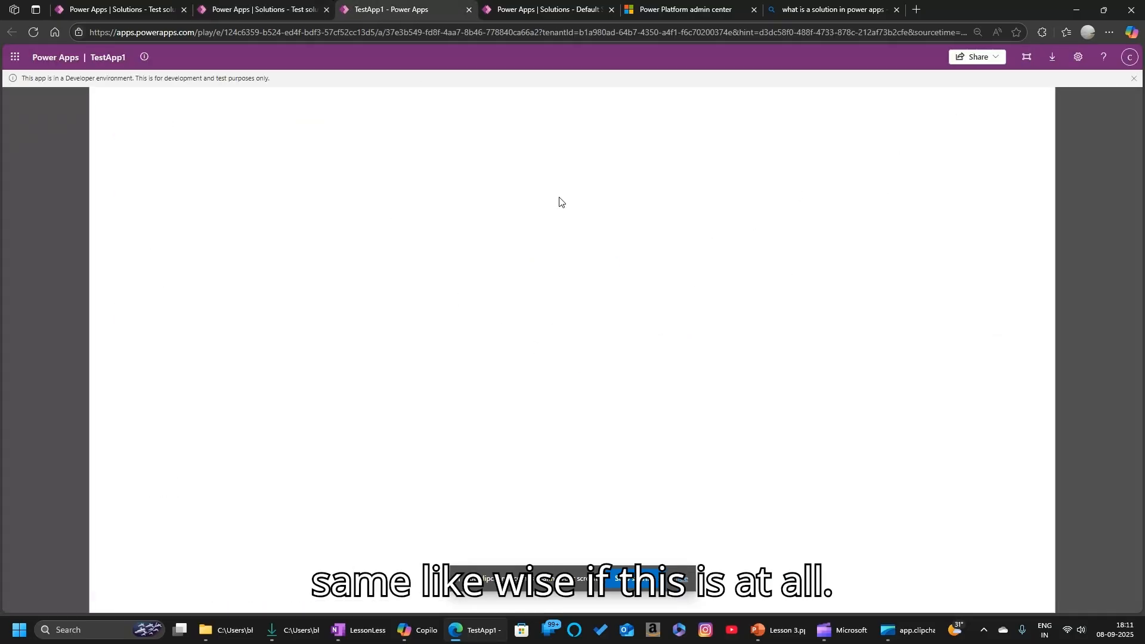
pyautogui.click(1134, 79)
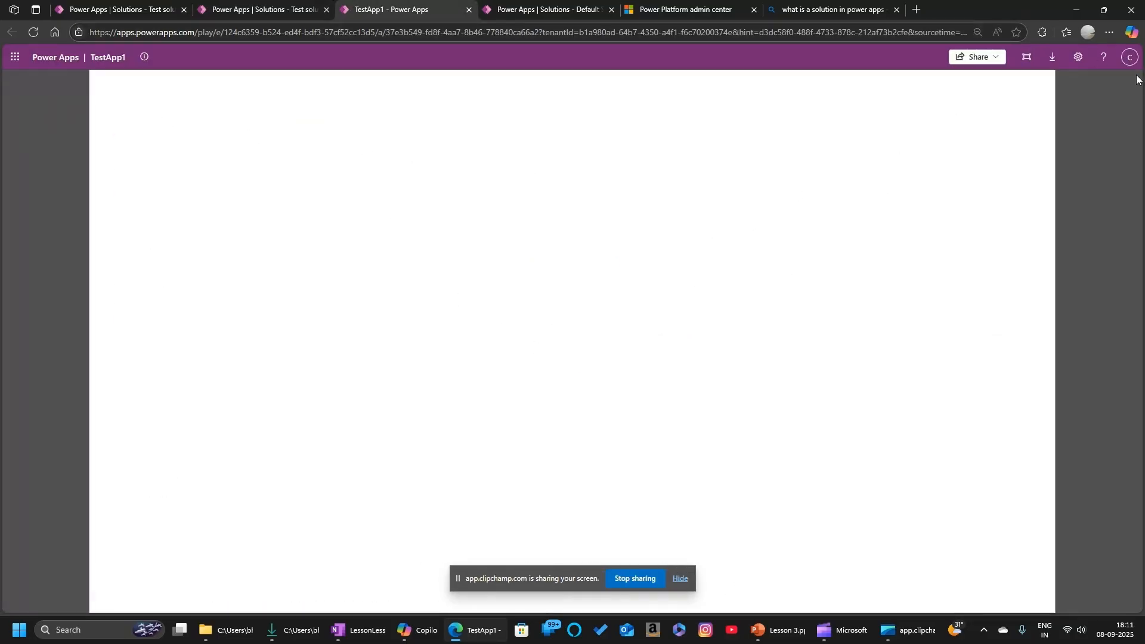
# Step: Compare TestApp1's web link in Env2 with the one in its details in the source environment's Test solution
pyautogui.click(274, 14)
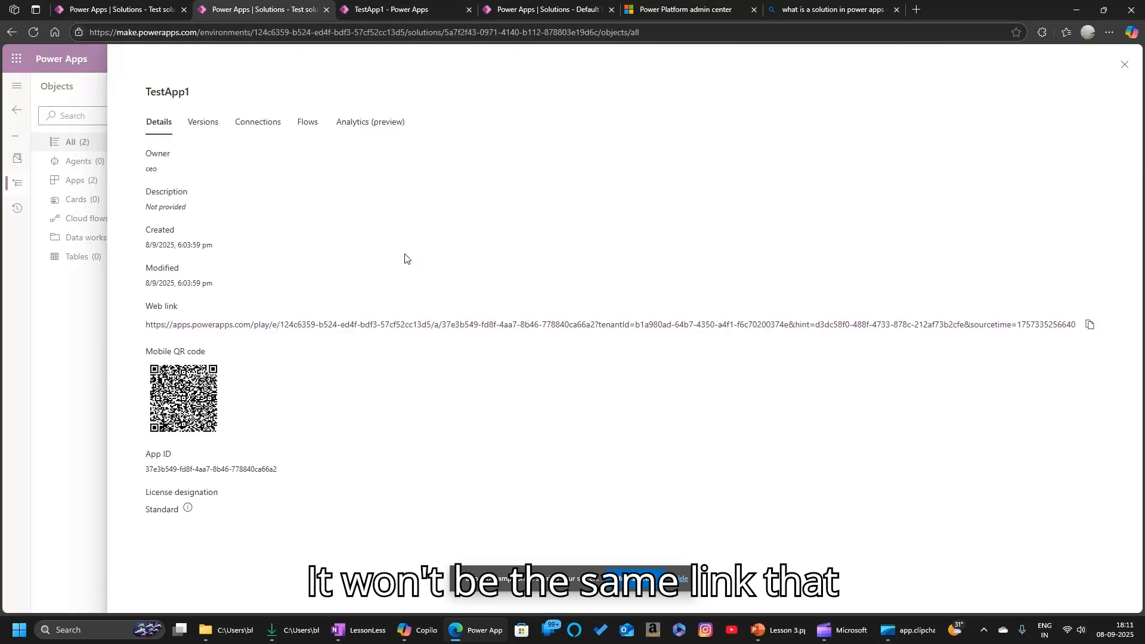
pyautogui.click(153, 7)
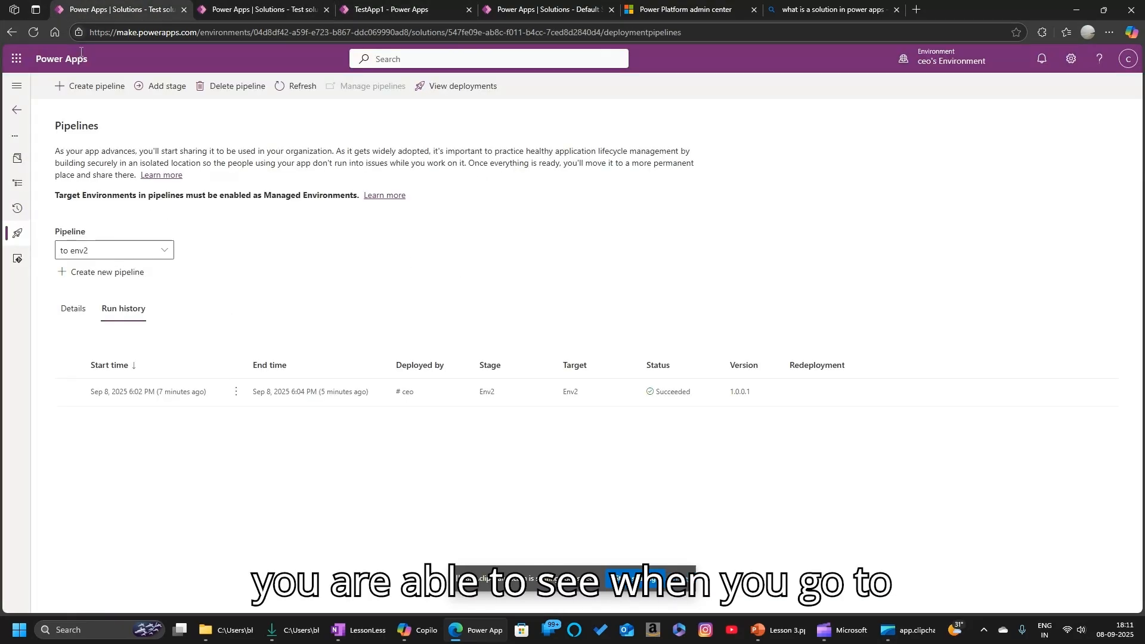
pyautogui.click(22, 118)
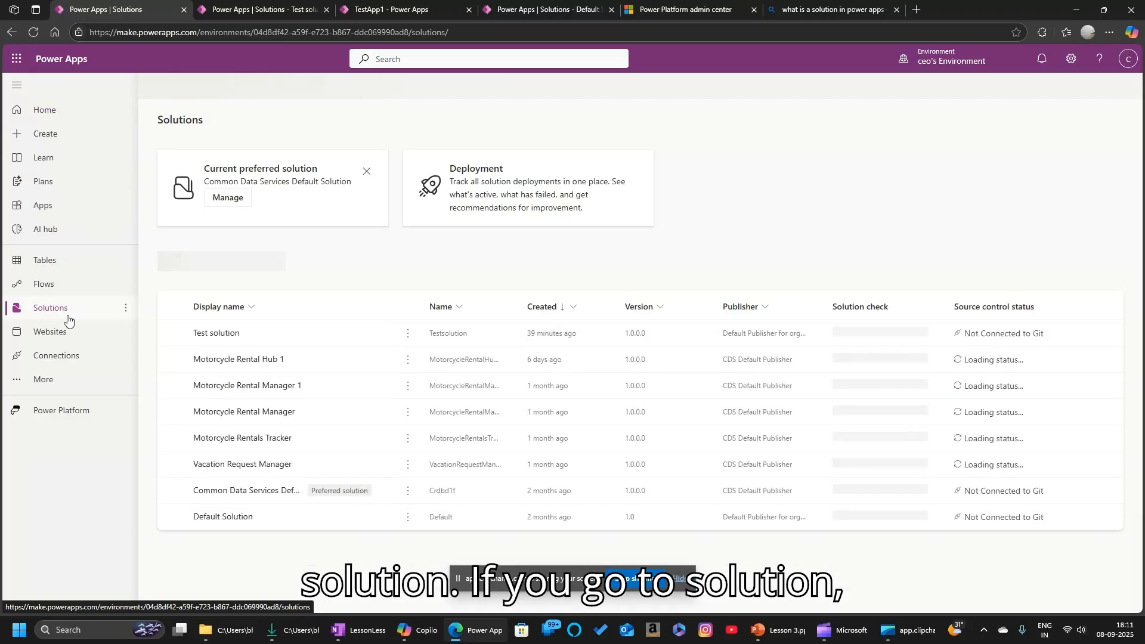
pyautogui.click(222, 327)
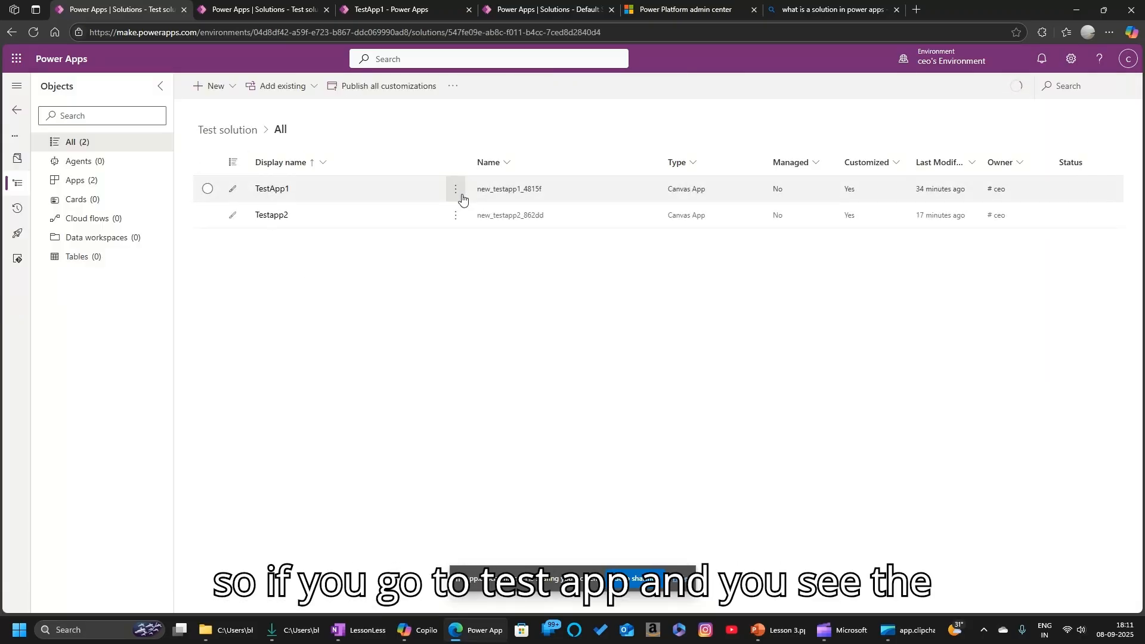
pyautogui.click(456, 189)
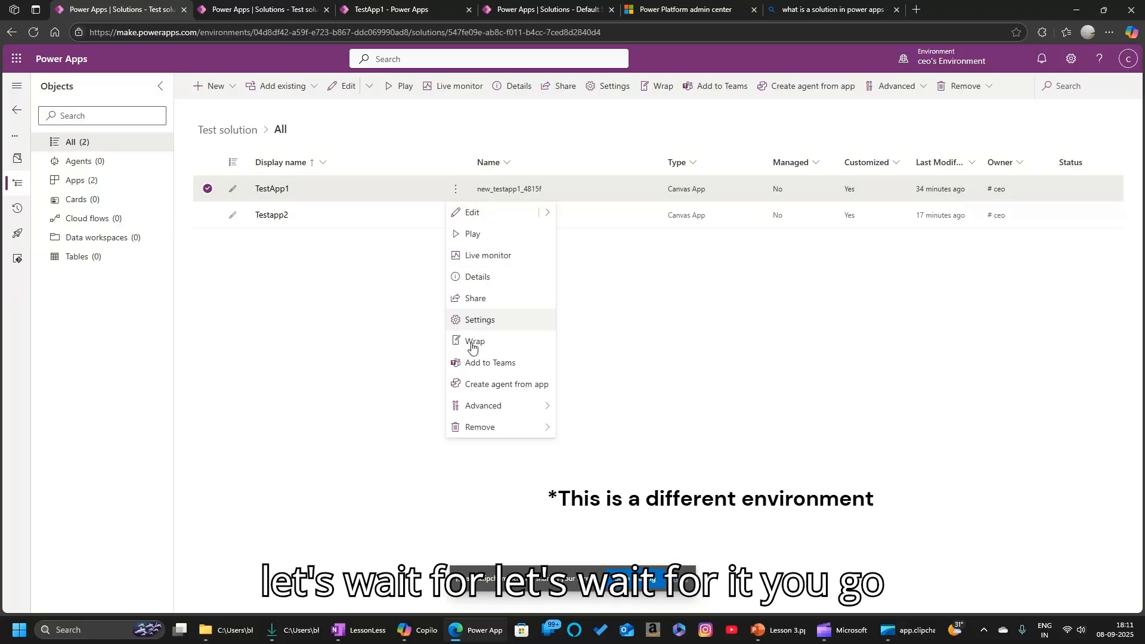
pyautogui.click(485, 275)
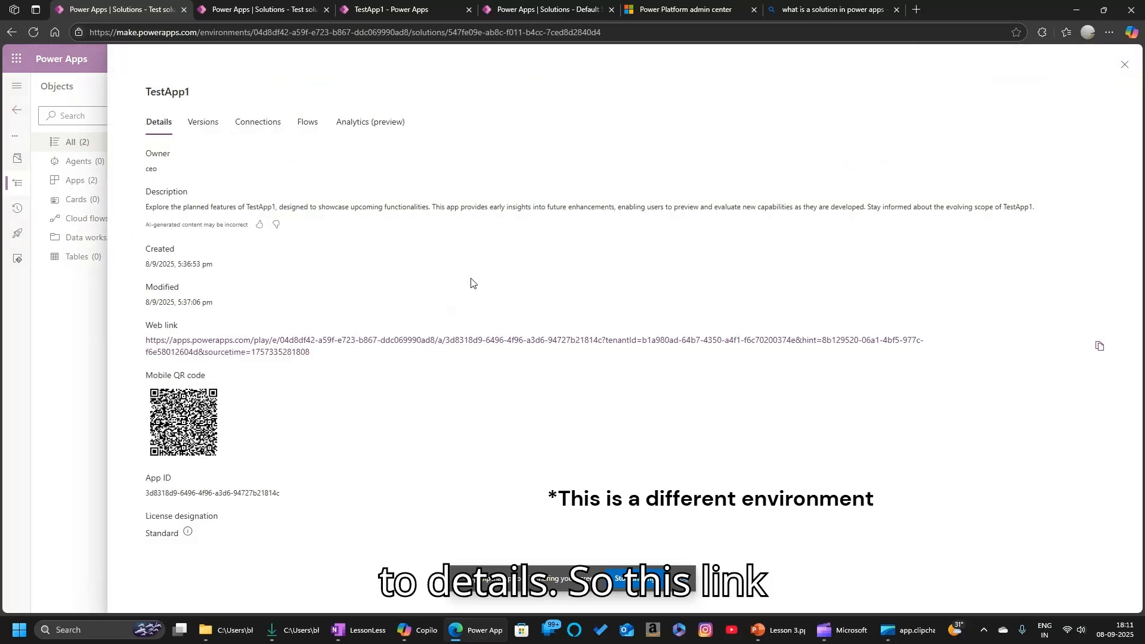
pyautogui.click(286, 7)
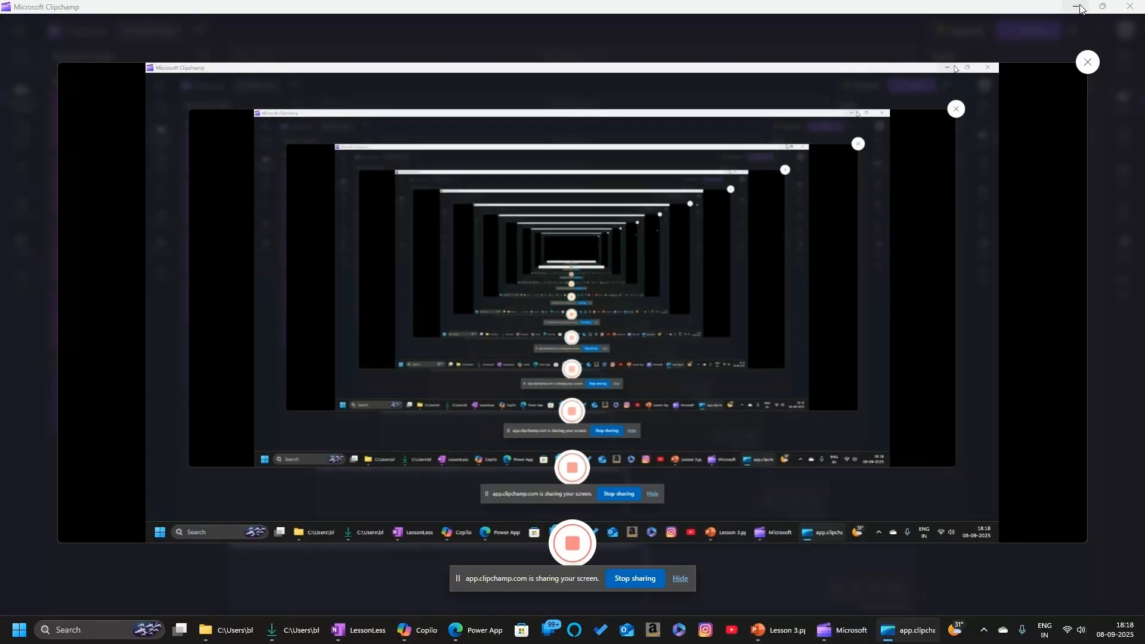
# Step: Leave the Testapp2 editor, reopen Testapp2 from Test solution for editing, and dismiss the settings pane and welcome dialog
pyautogui.click(1076, 7)
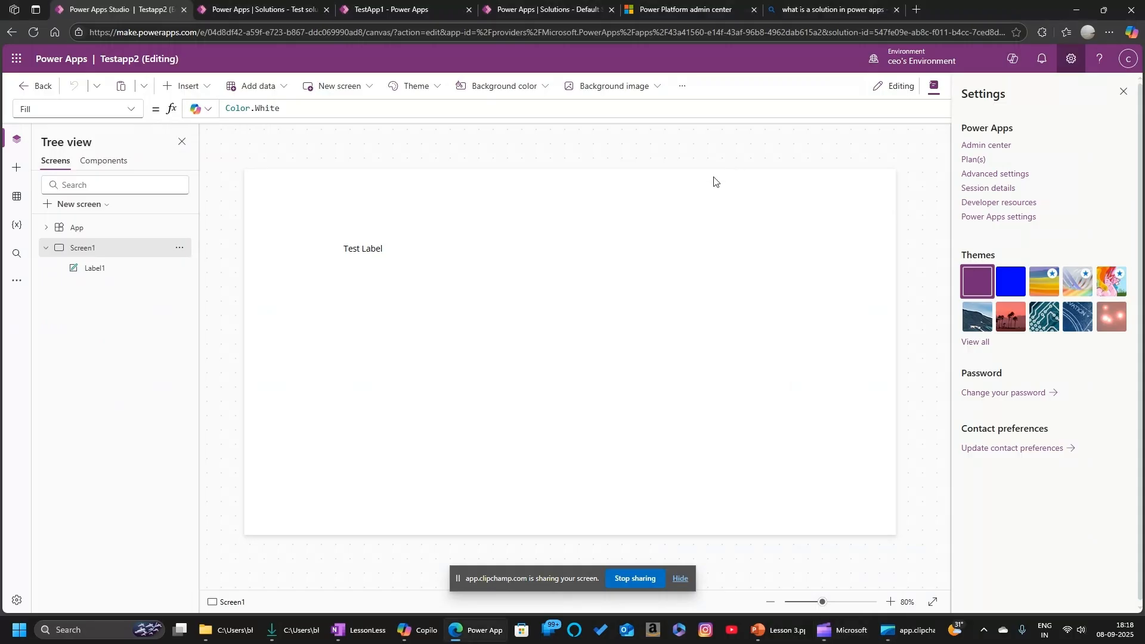
pyautogui.click(37, 86)
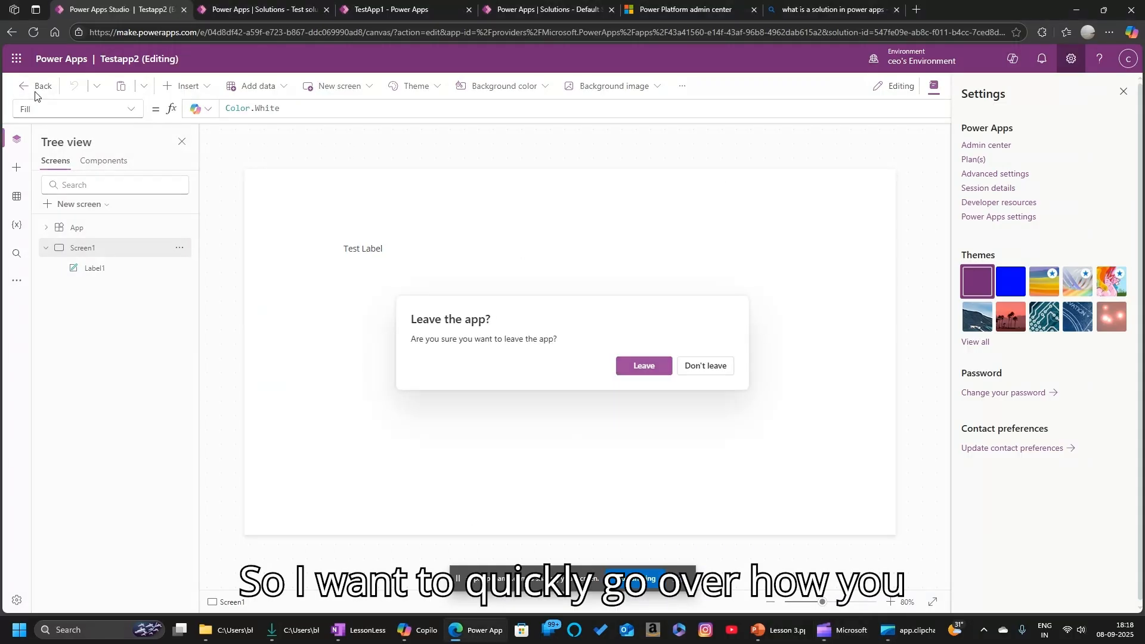
pyautogui.click(645, 367)
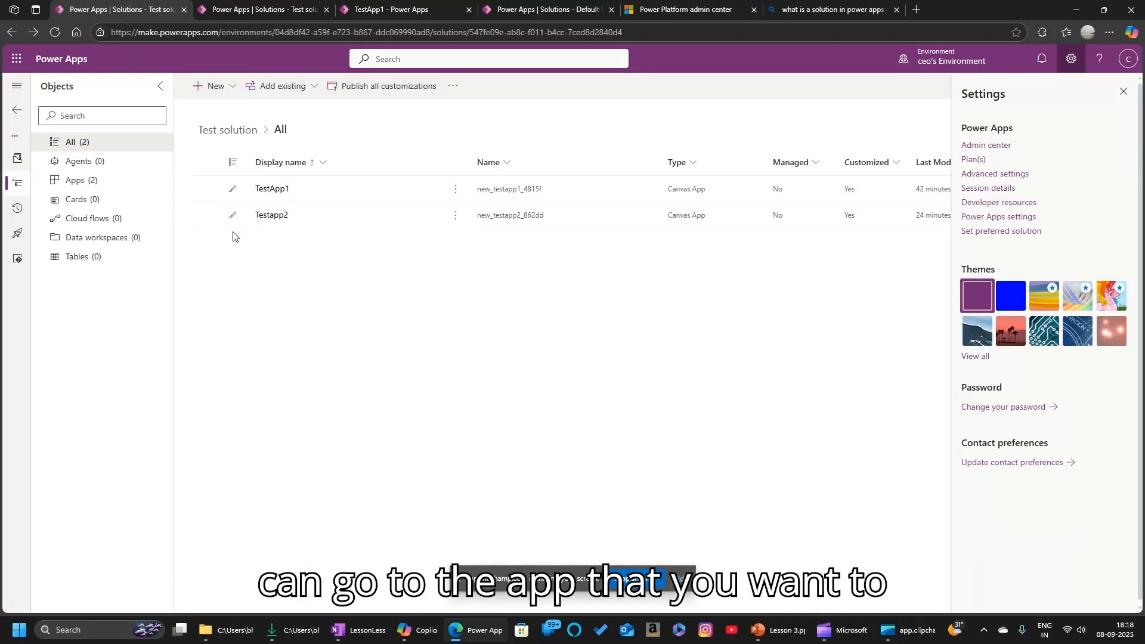
pyautogui.click(271, 217)
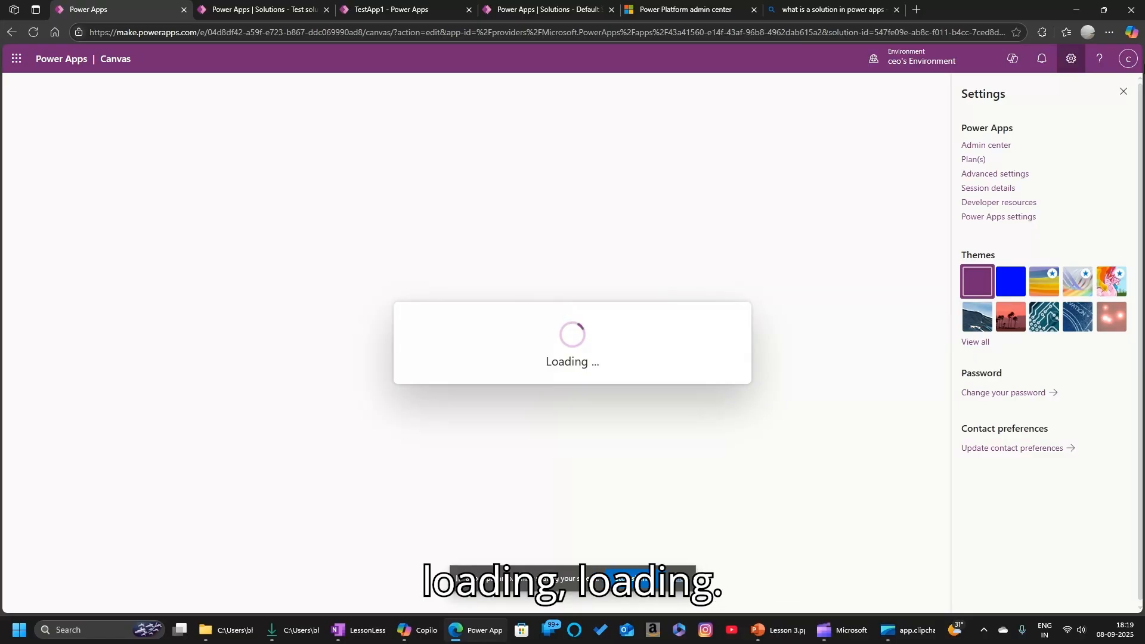
pyautogui.click(1124, 91)
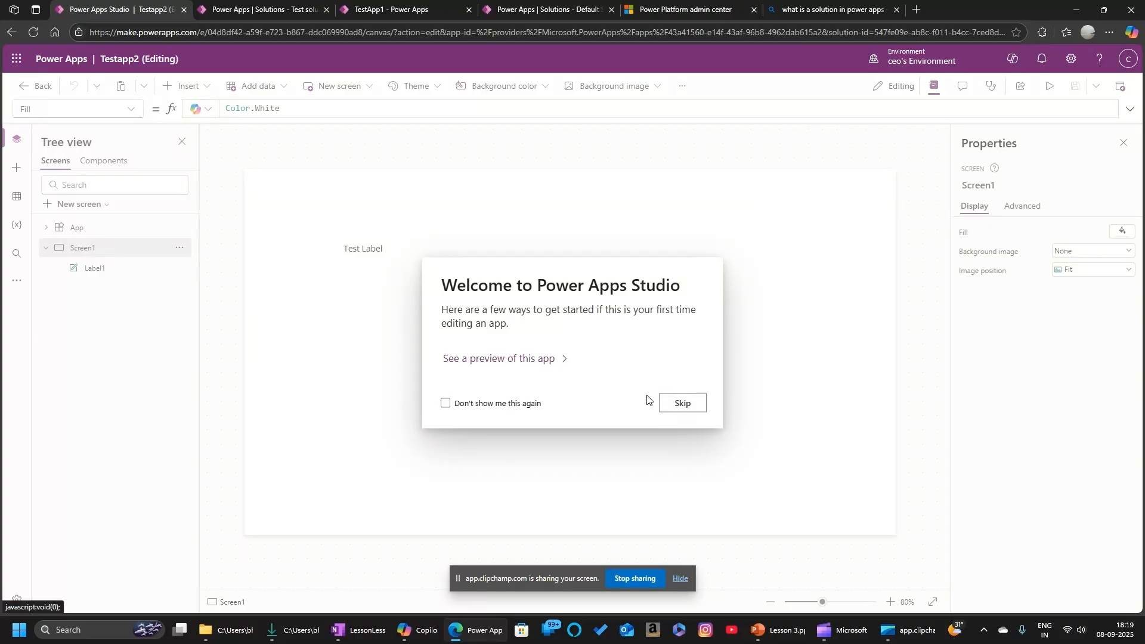
pyautogui.click(684, 406)
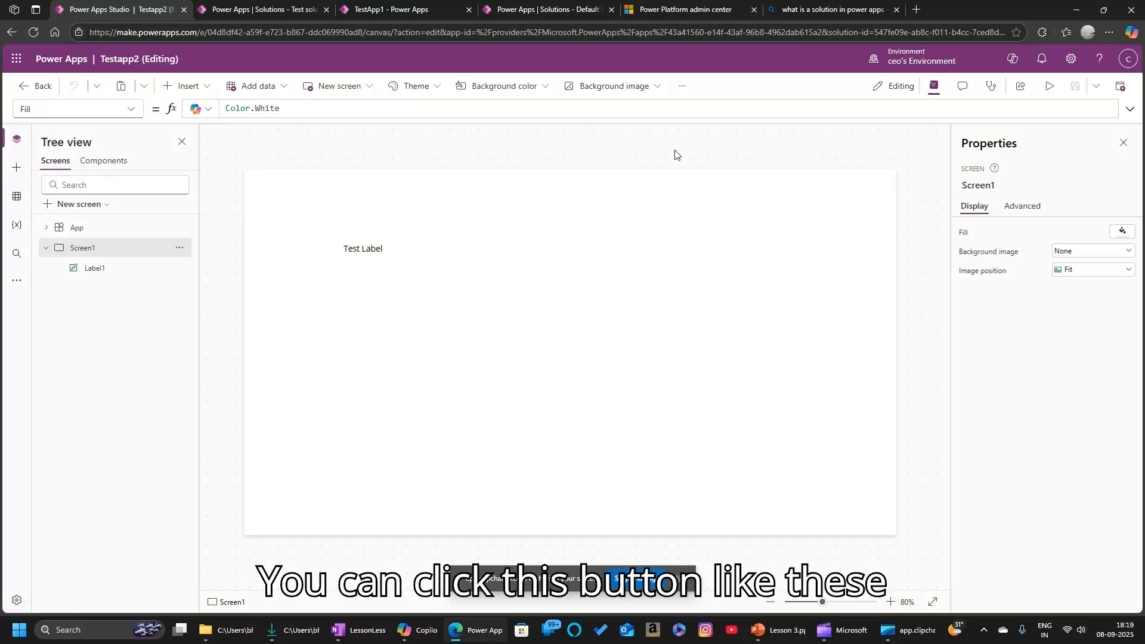
# Step: Rename the app to Testapp2_renamed in its general settings
pyautogui.click(683, 89)
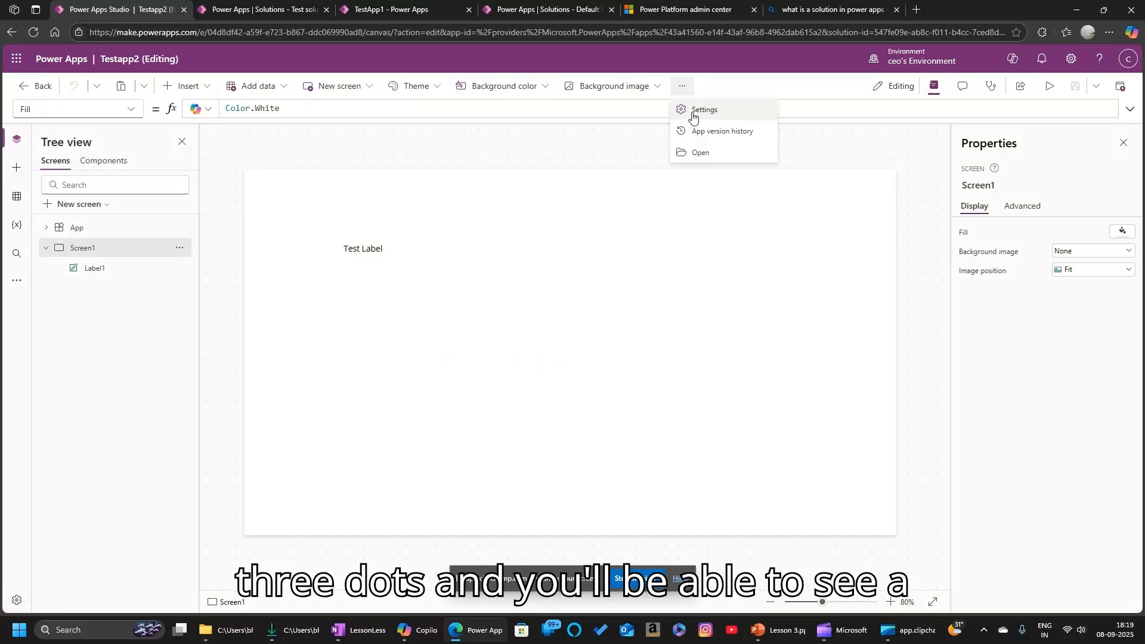
pyautogui.click(699, 117)
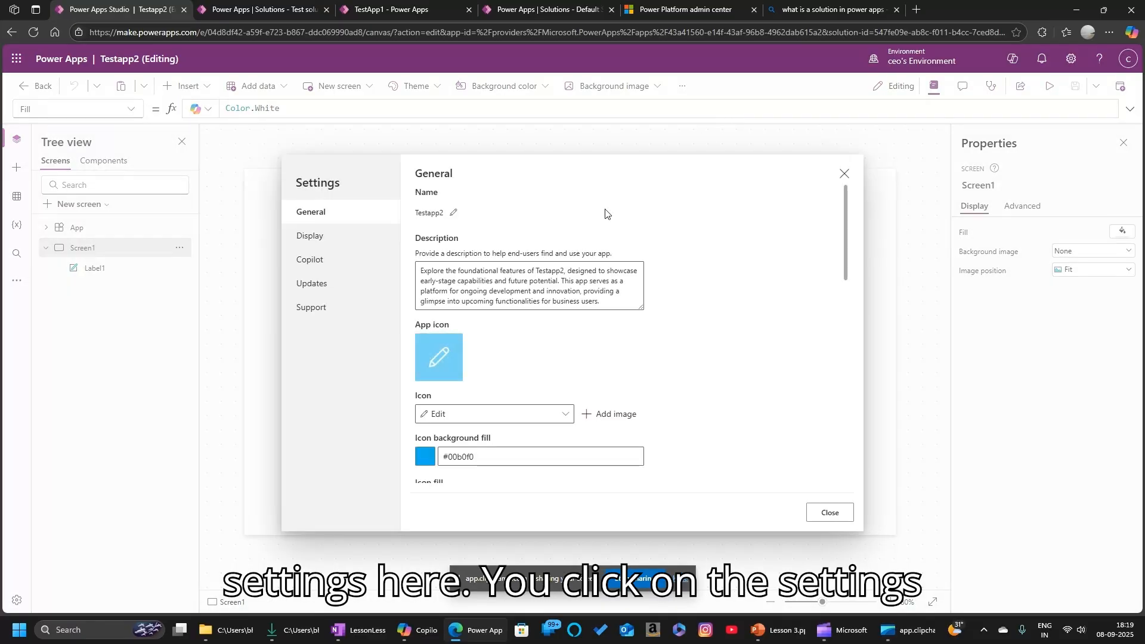
pyautogui.click(453, 215)
pyautogui.write('_')
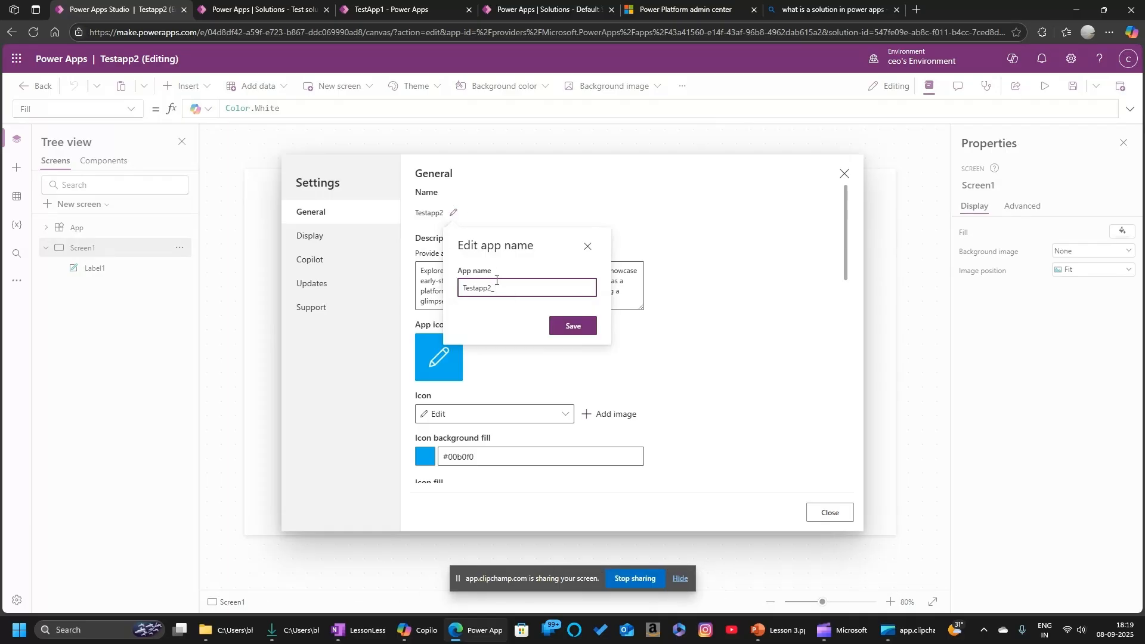
pyautogui.write('renamed')
pyautogui.click(580, 326)
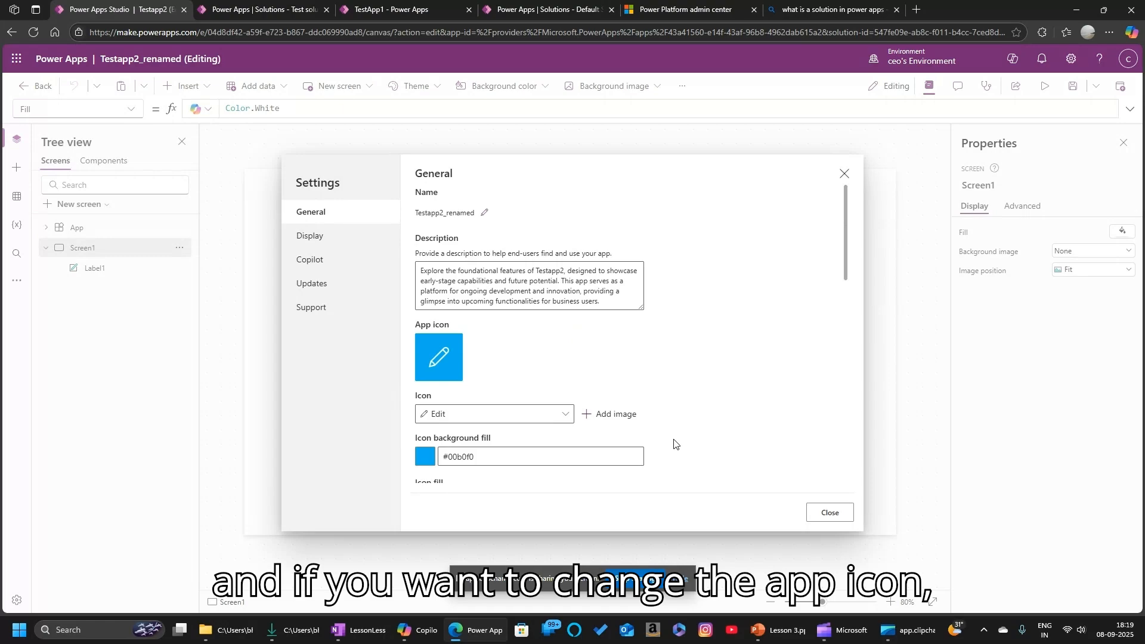
# Step: Change the app icon to "Right chevron - filled"
pyautogui.click(564, 414)
pyautogui.scroll(-3, 524, 350)
pyautogui.click(508, 269)
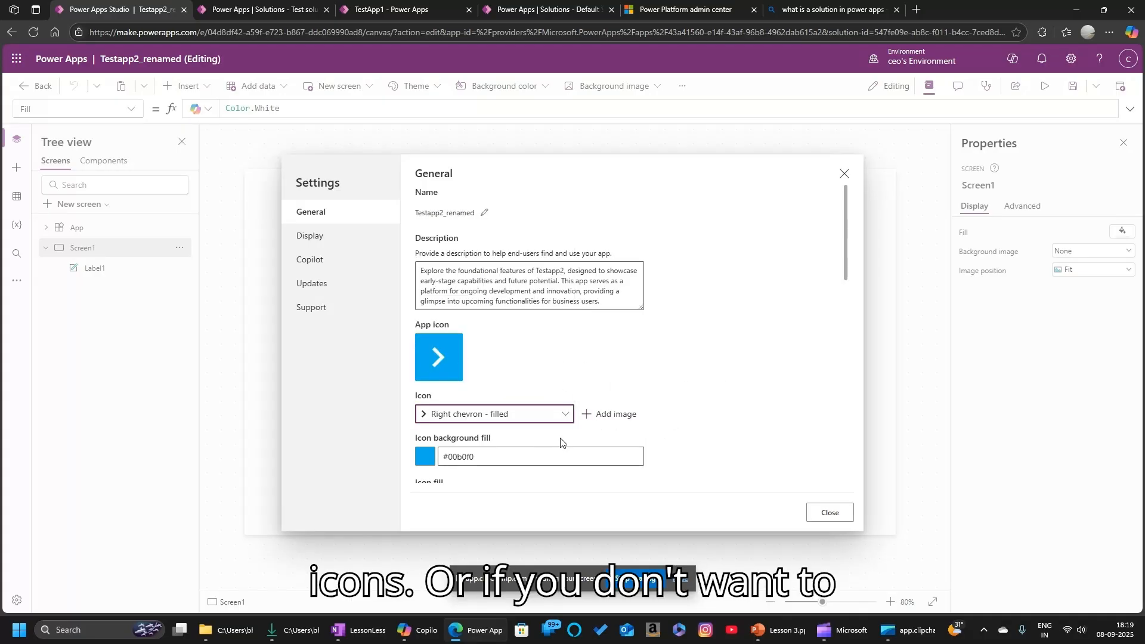
# Step: Replace the app icon with the Lambo.jpg image from the Pictures folder and close the app settings
pyautogui.scroll(-2, 425, 440)
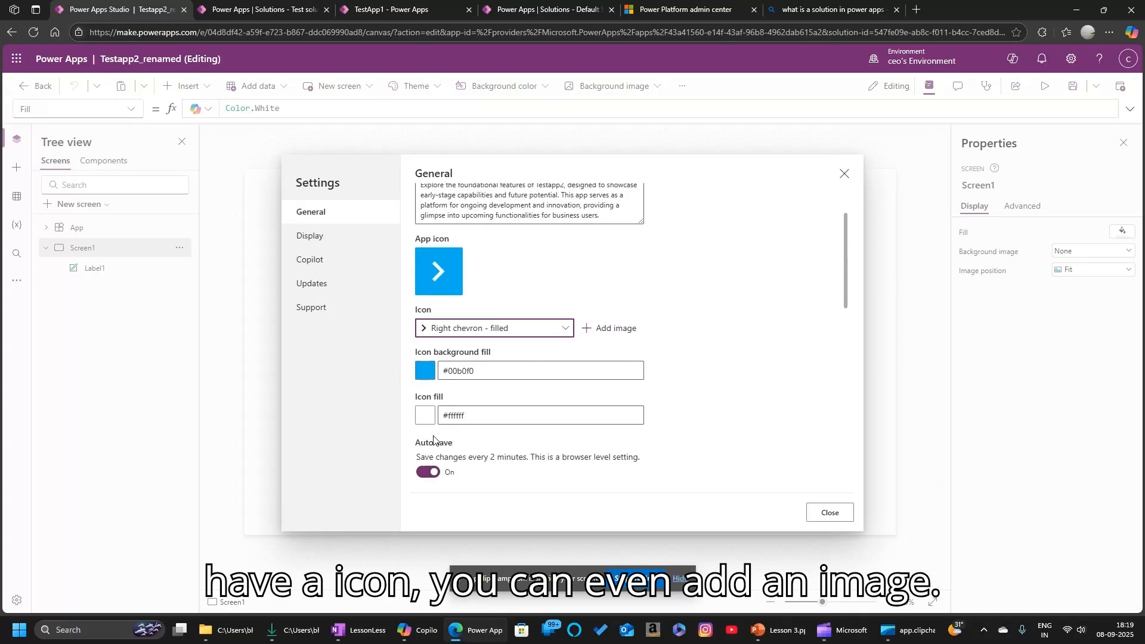
pyautogui.click(616, 301)
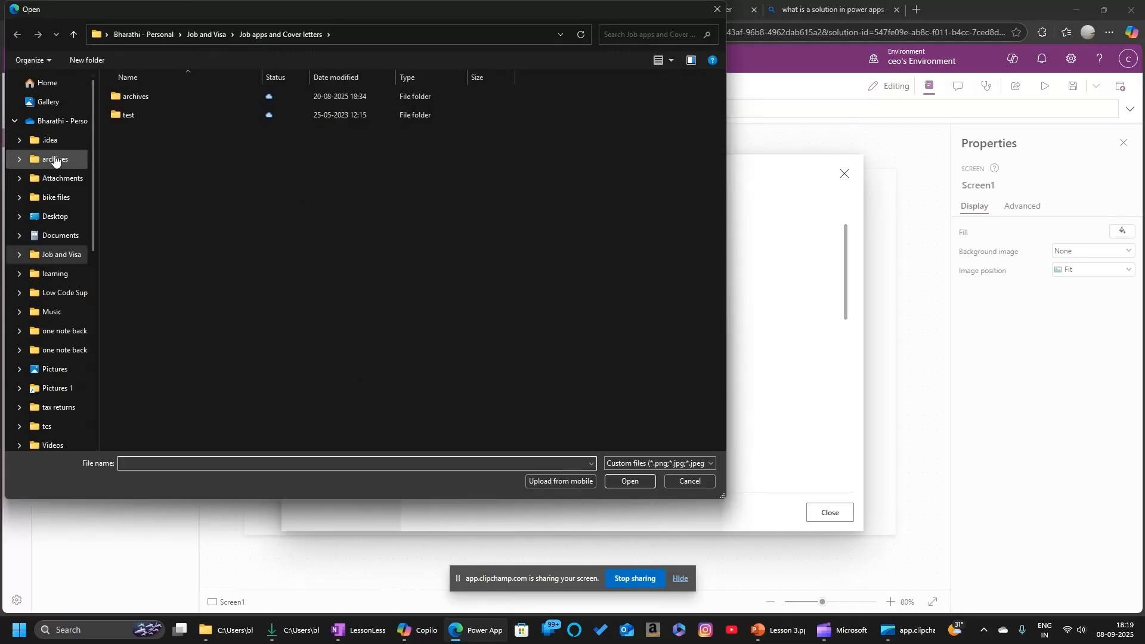
pyautogui.scroll(-6, 34, 131)
pyautogui.scroll(3, 60, 247)
pyautogui.click(54, 194)
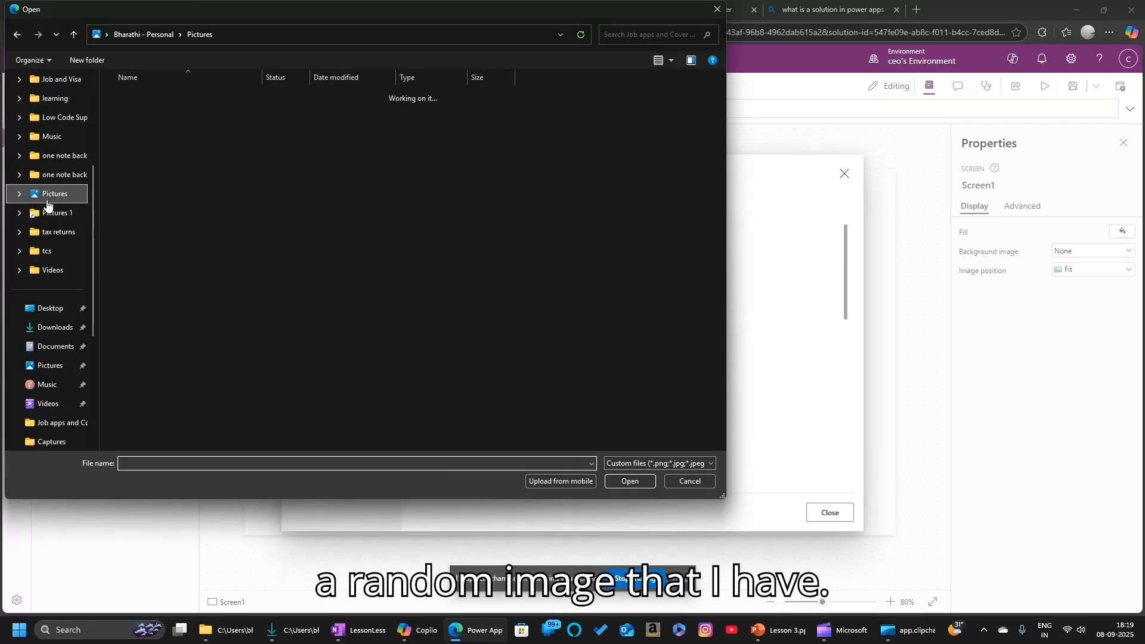
pyautogui.click(169, 357)
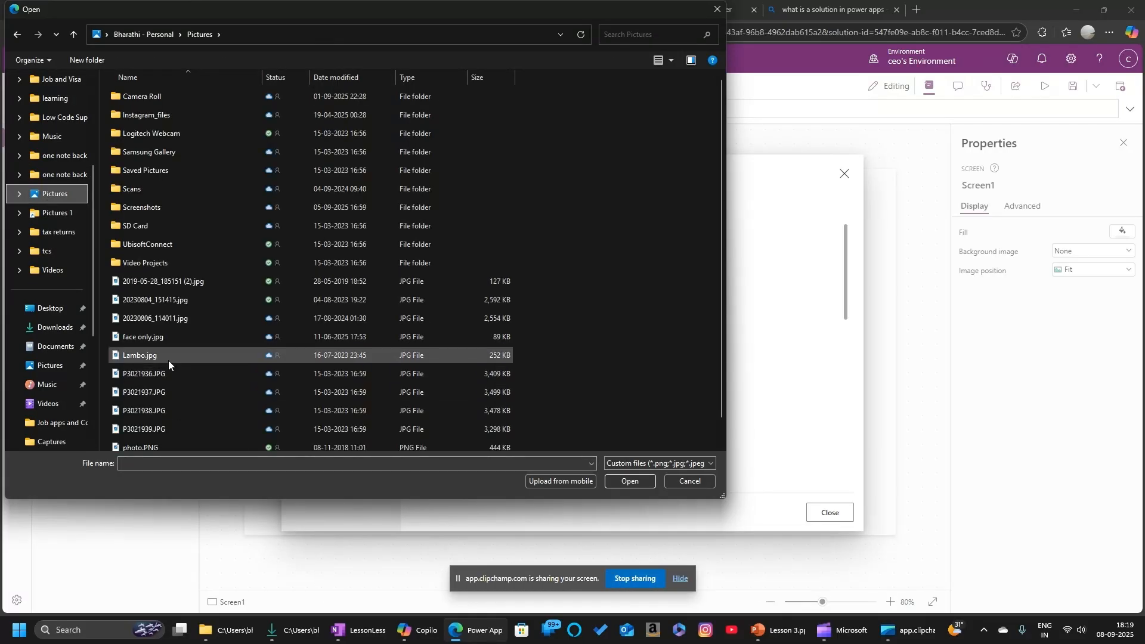
pyautogui.click(635, 480)
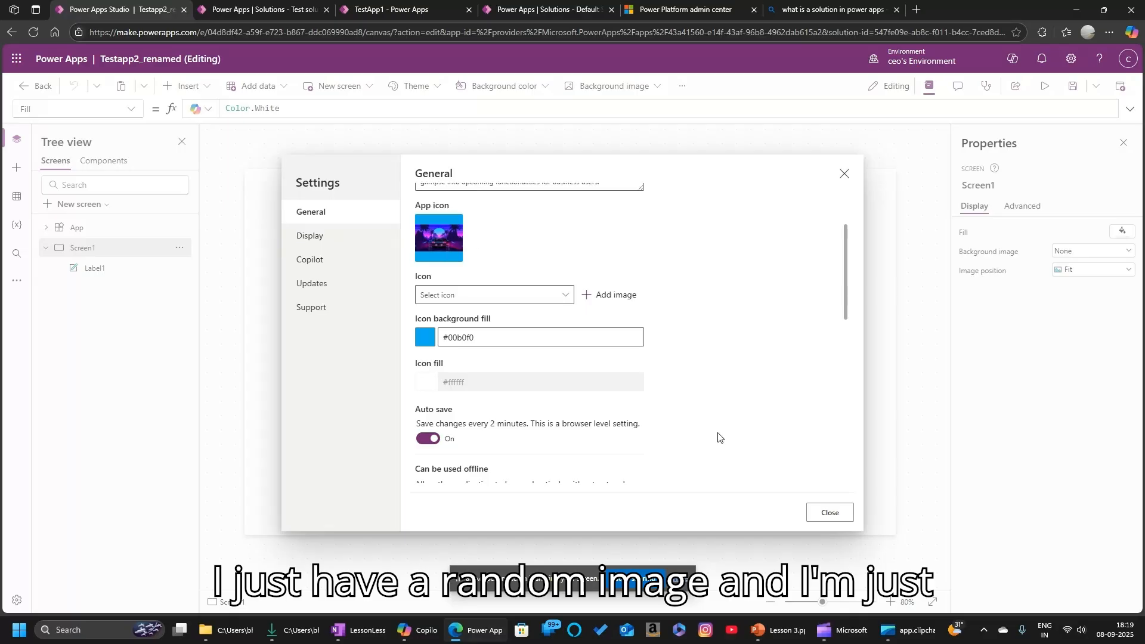
pyautogui.scroll(-5, 663, 396)
pyautogui.scroll(-3, 650, 453)
pyautogui.scroll(12, 636, 427)
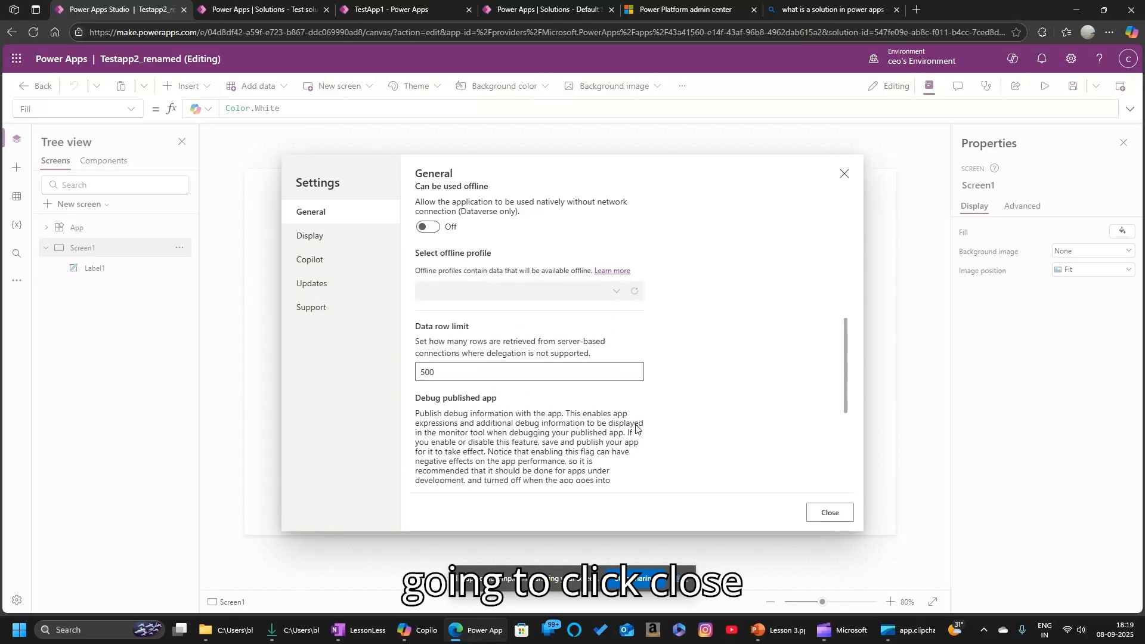
pyautogui.click(829, 512)
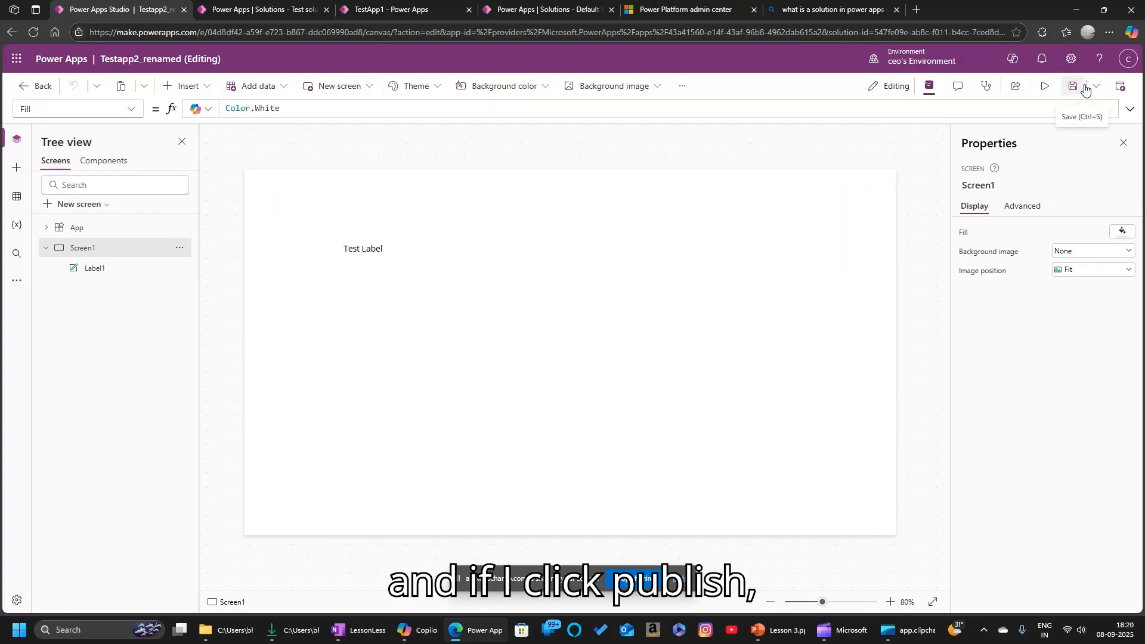
# Step: Publish the app and leave the editor, saving the outstanding changes
pyautogui.click(1120, 86)
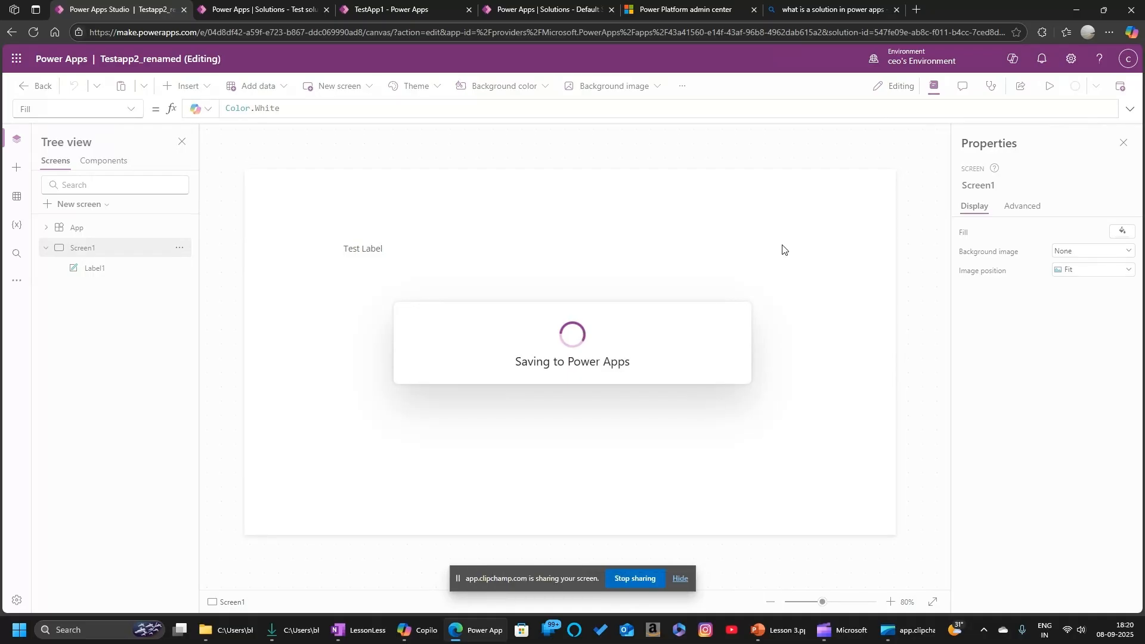
pyautogui.click(583, 468)
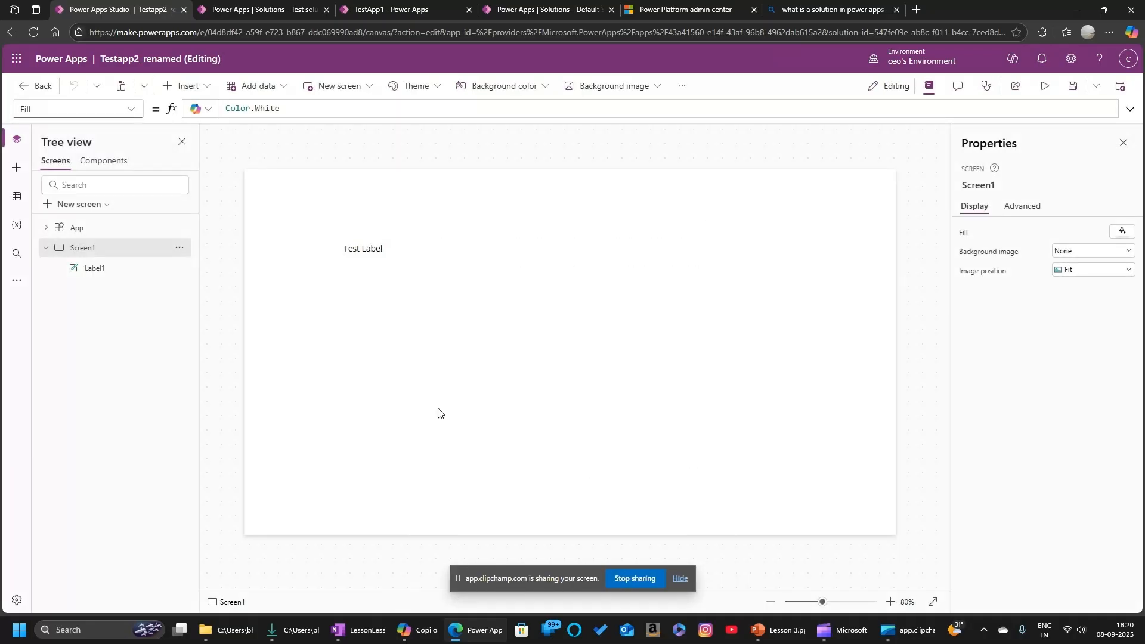
pyautogui.click(34, 91)
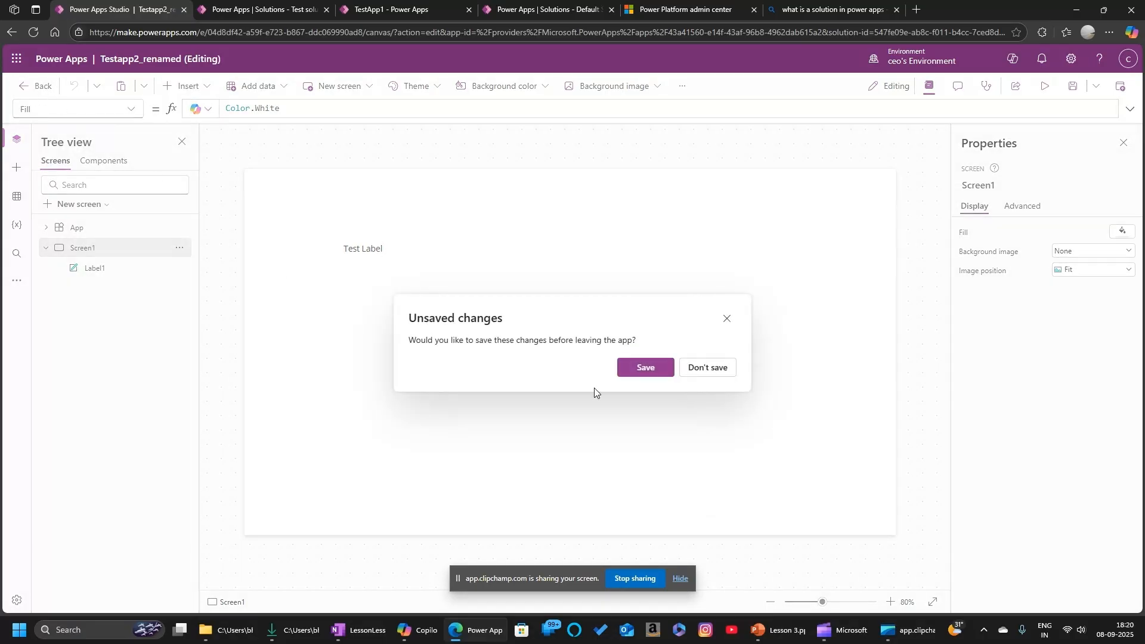
pyautogui.click(663, 372)
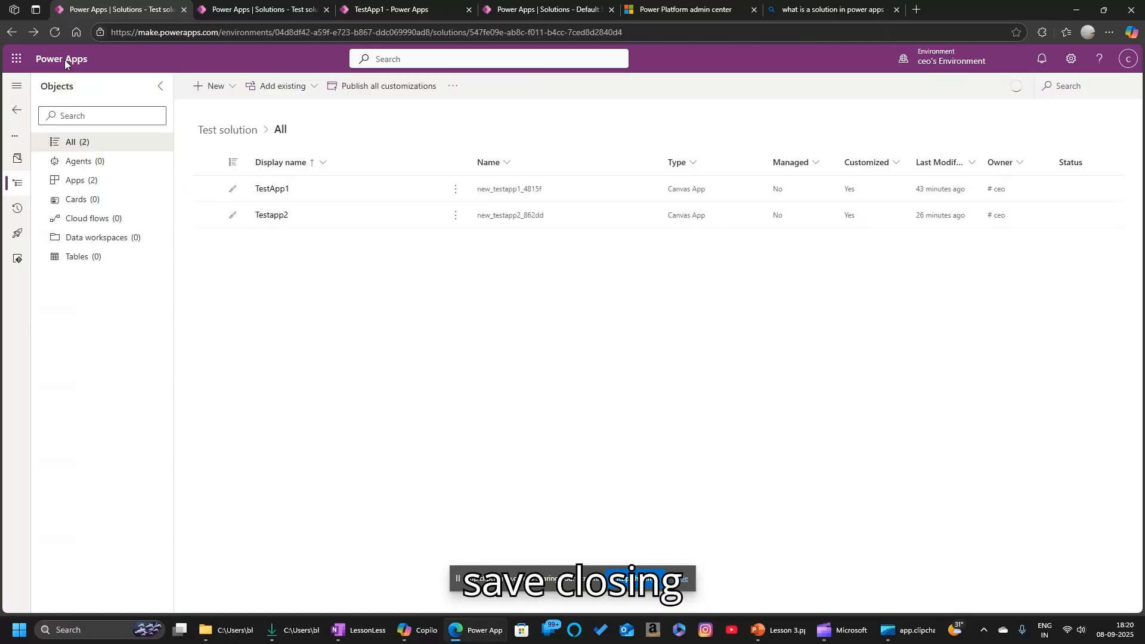
# Step: Leave Test solution for the environment's apps list and open Testapp2_renamed from there
pyautogui.click(17, 110)
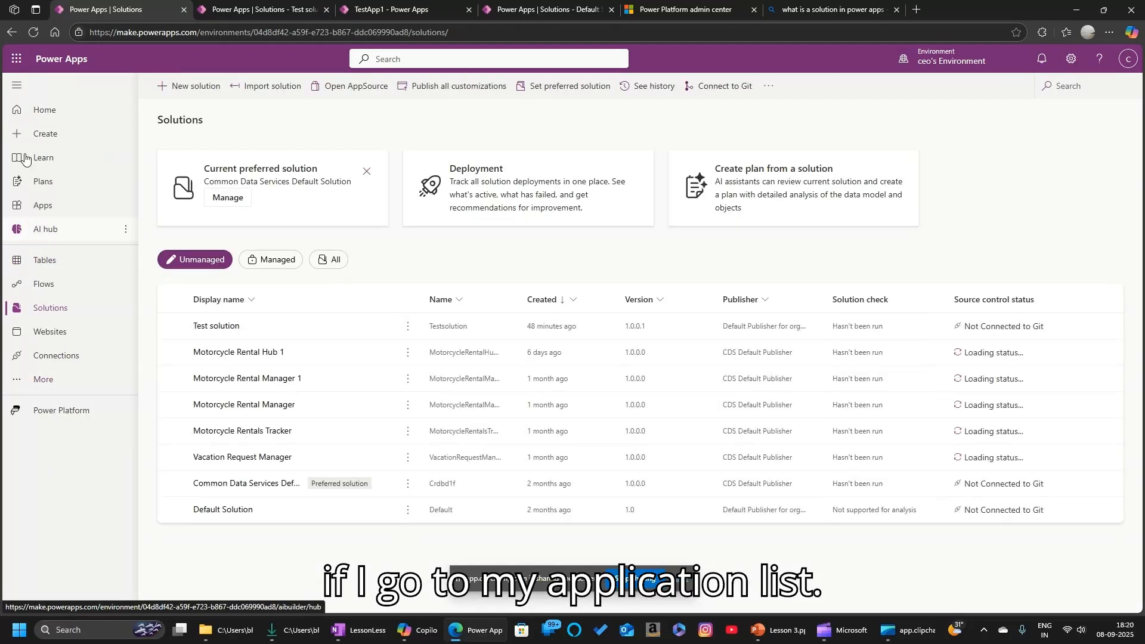
pyautogui.click(51, 209)
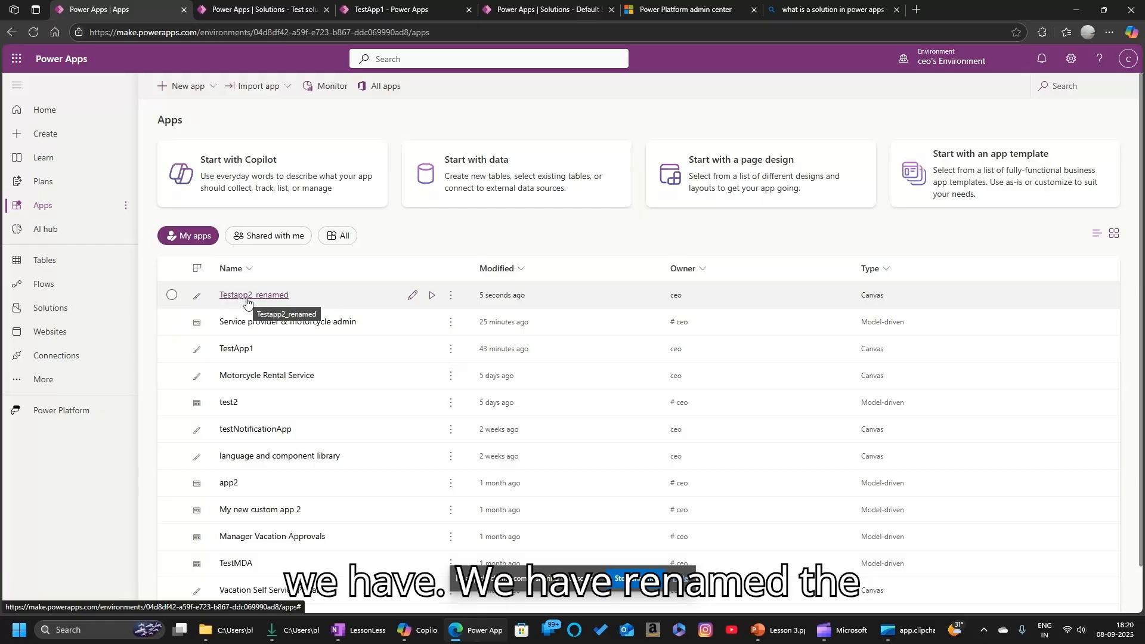
pyautogui.click(255, 296)
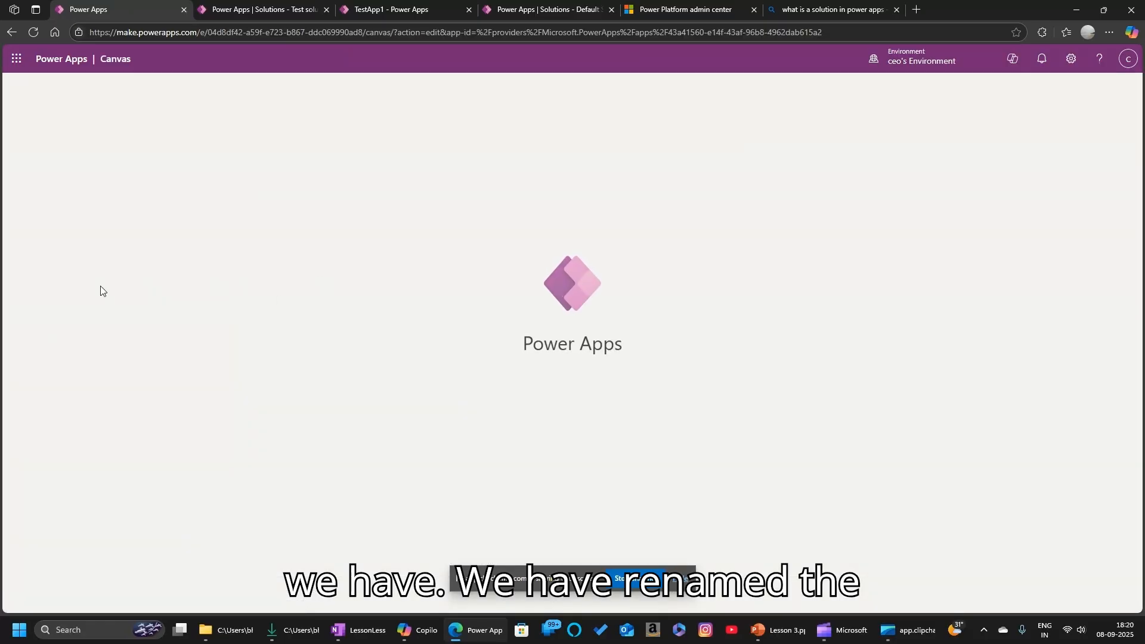